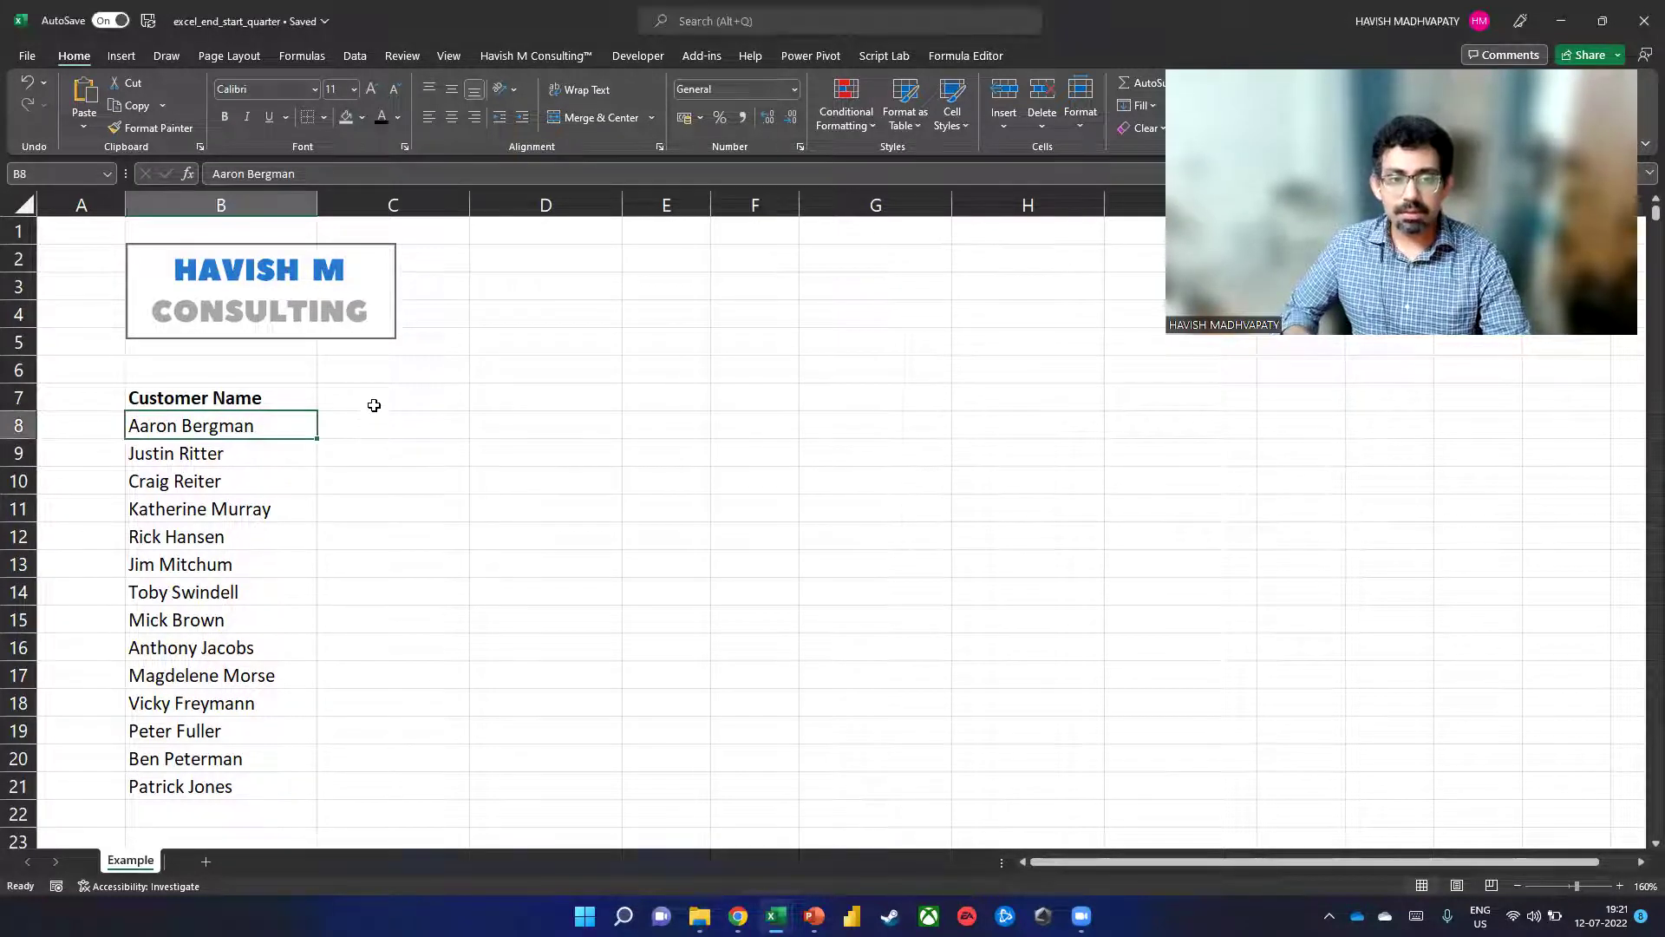
Step: Enter the headers First Name in C7 and Last Name in D7, and widen column C
{"action": "left_click", "coordinate": [373, 405]}
{"action": "type", "text": "First Name"}
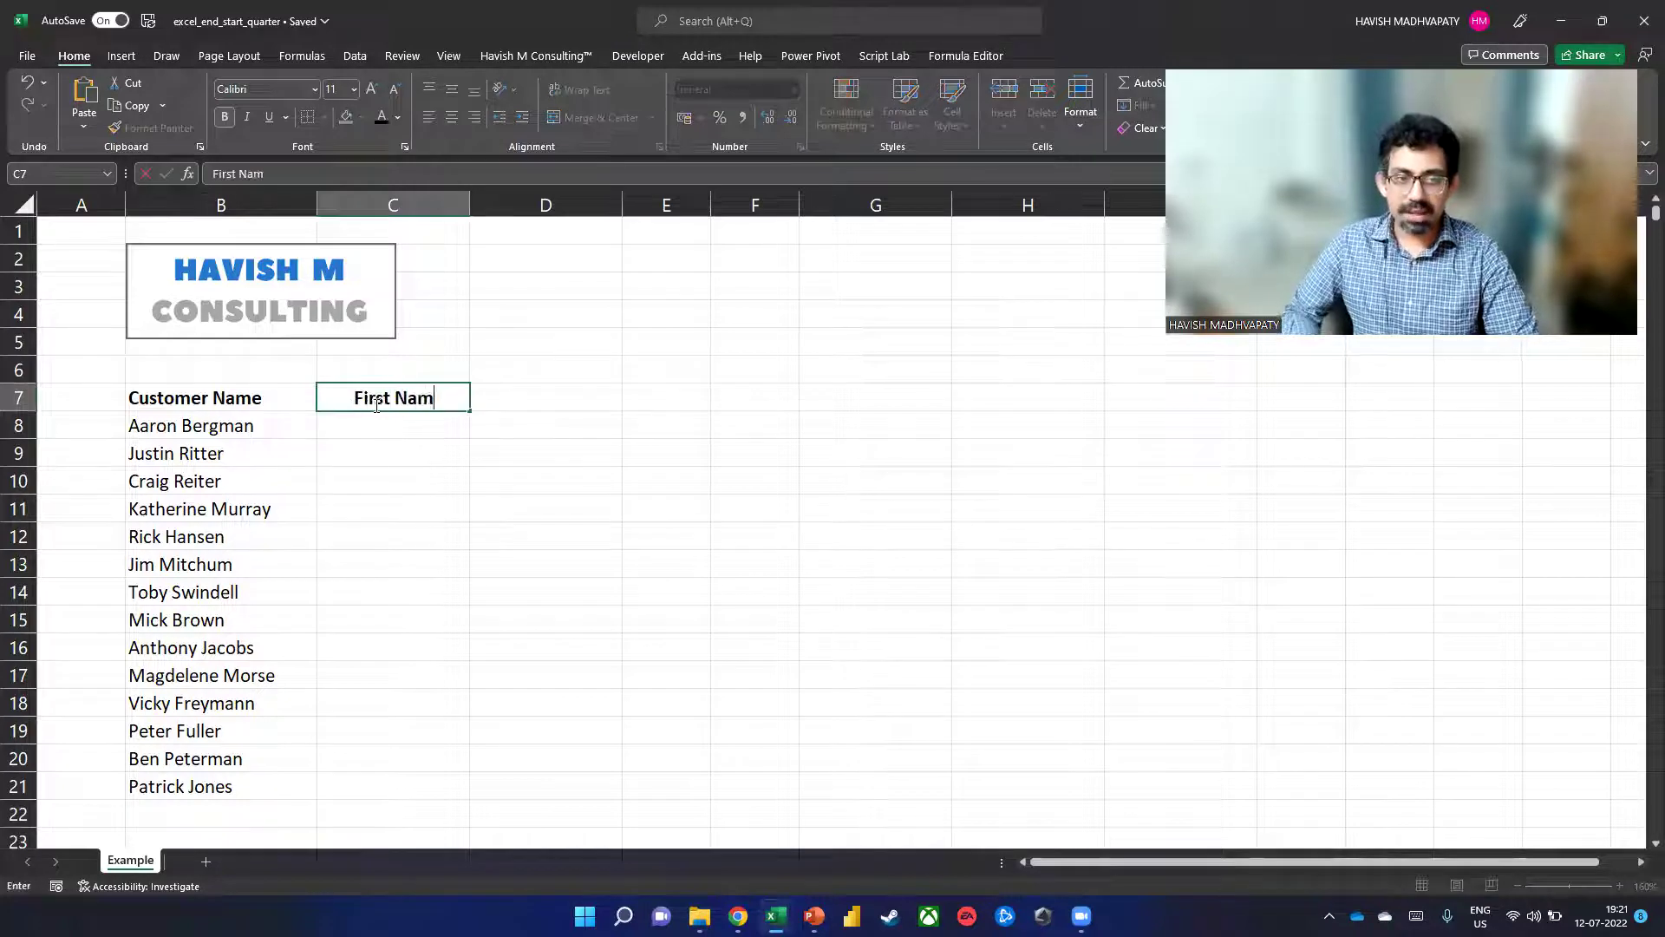
{"action": "key", "text": "Return"}
{"action": "key", "text": "Up"}
{"action": "key", "text": "Right"}
{"action": "type", "text": "Last Name"}
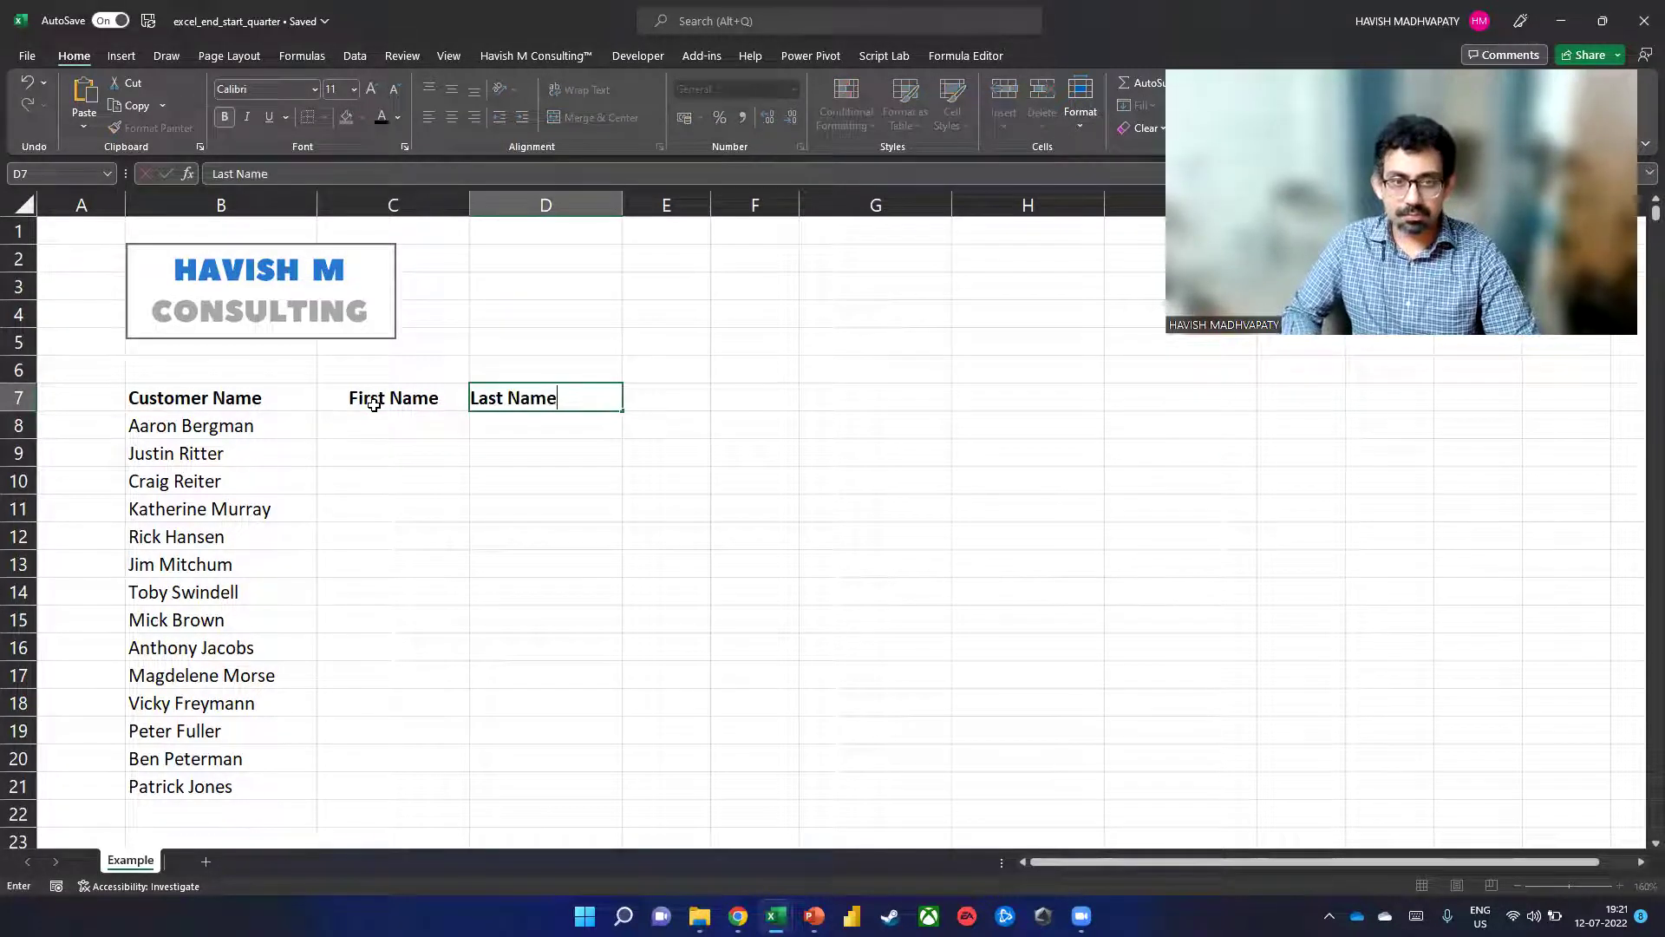
{"action": "key", "text": "Return"}
{"action": "key", "text": "Left"}
{"action": "left_click_drag", "start_coordinate": [469, 205], "coordinate": [563, 205]}
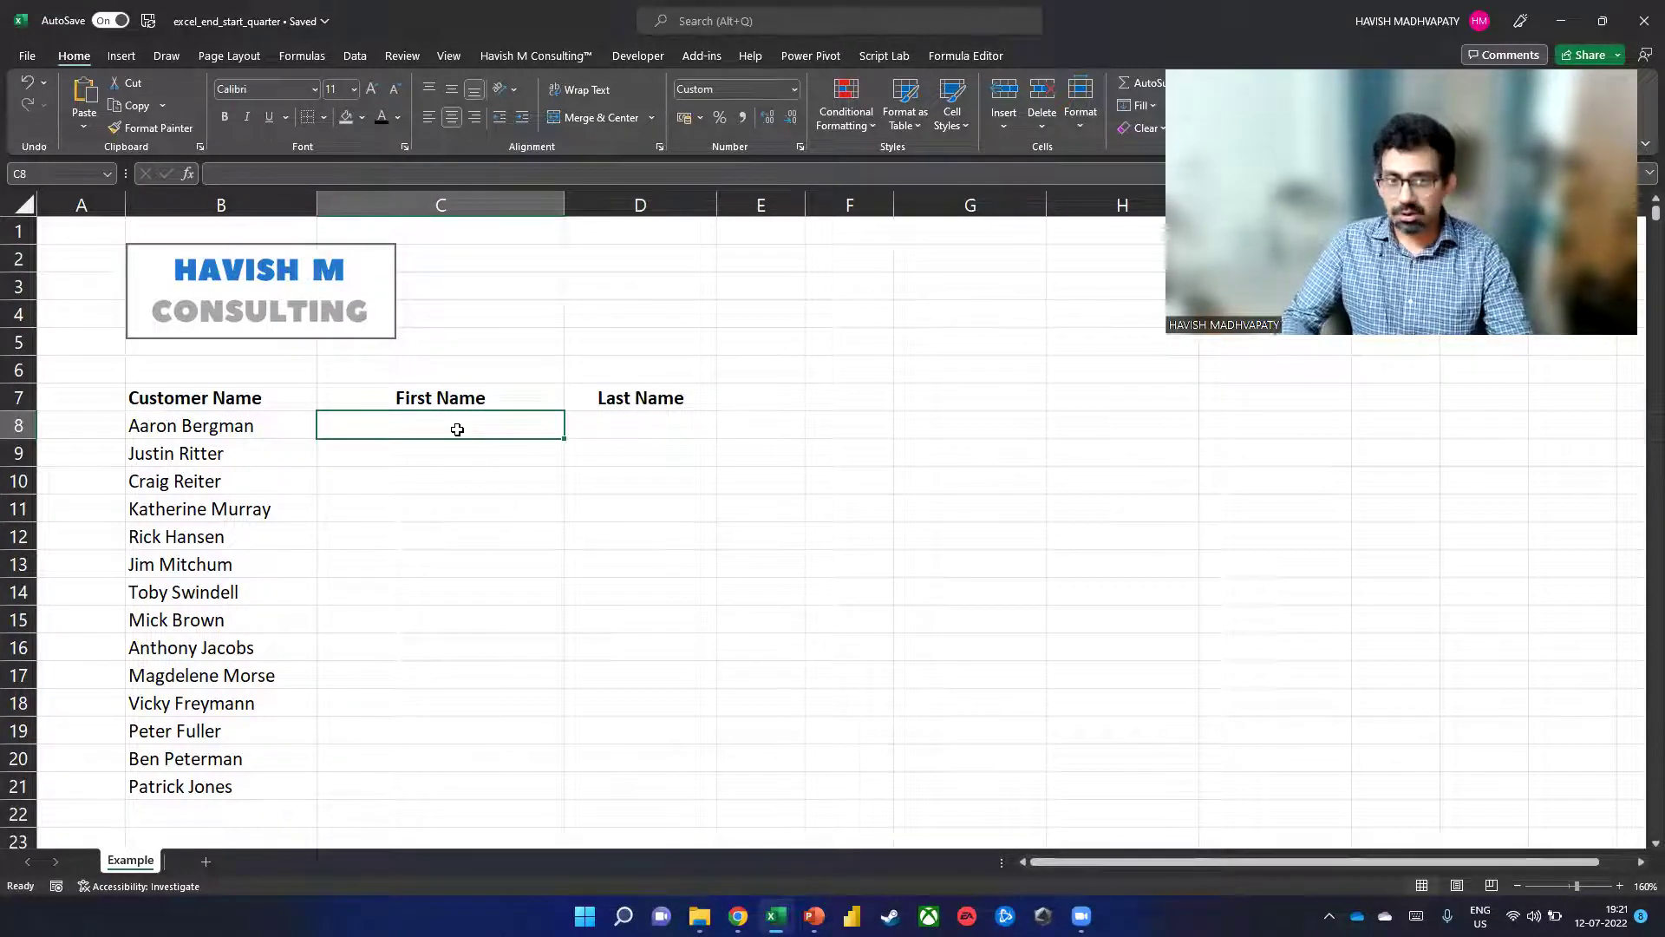
Step: Capture a screen snip of cell B8, paste it as a picture, and enlarge it to span about D9:G11
{"action": "left_click", "coordinate": [200, 424]}
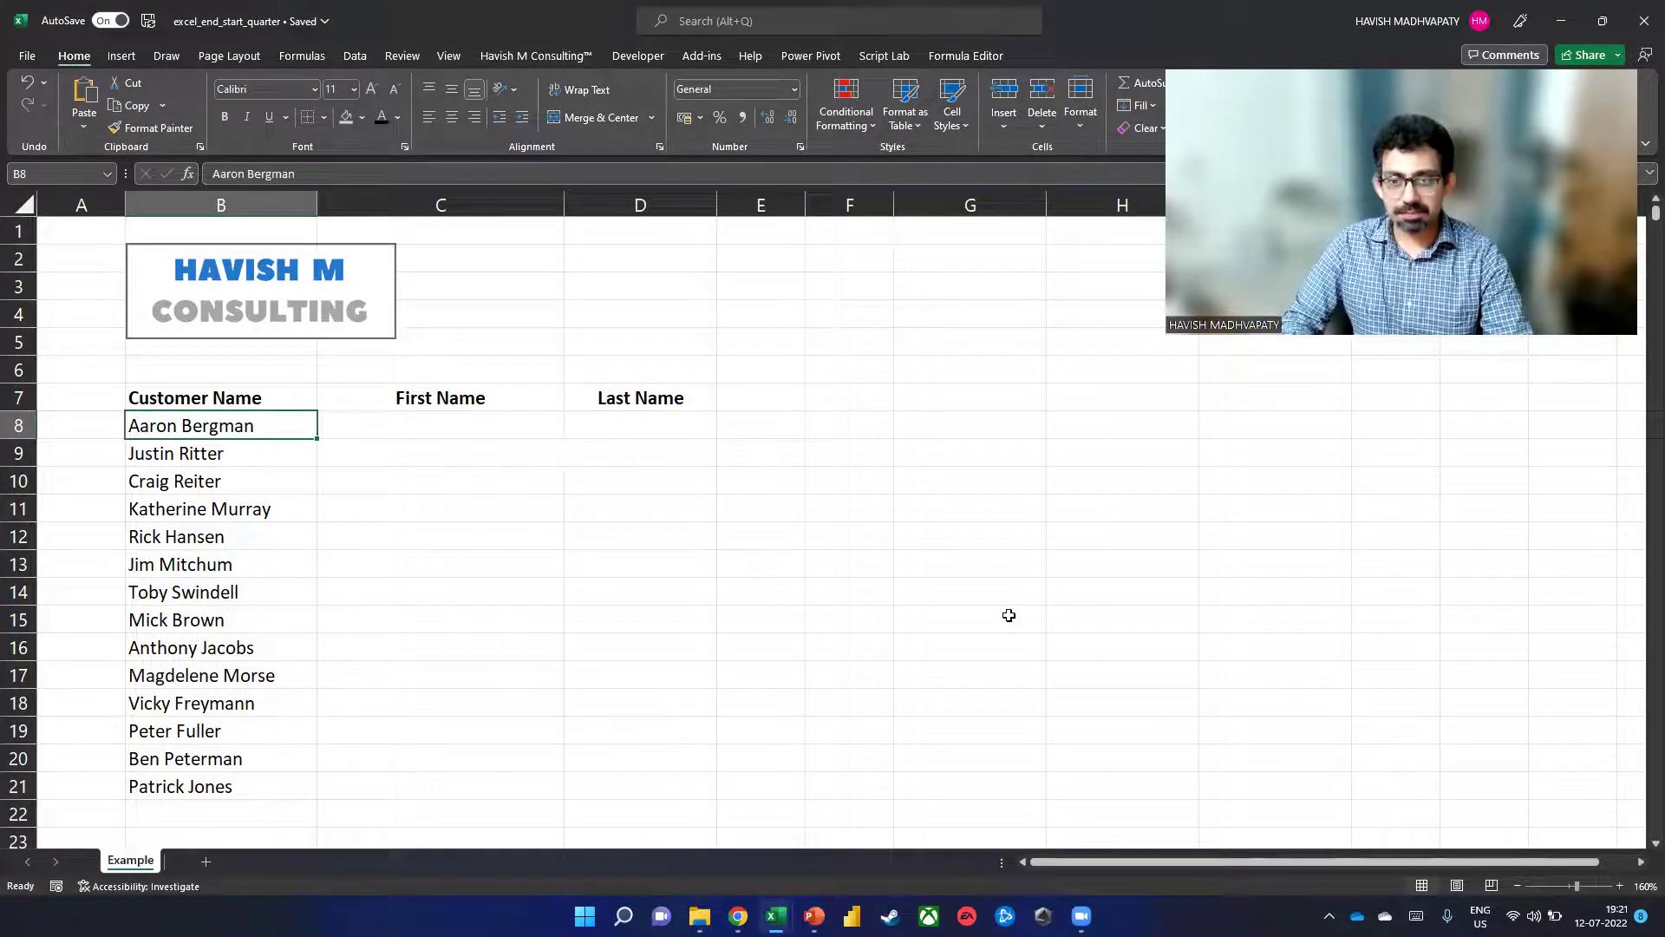
{"action": "key", "text": "ctrl+F1"}
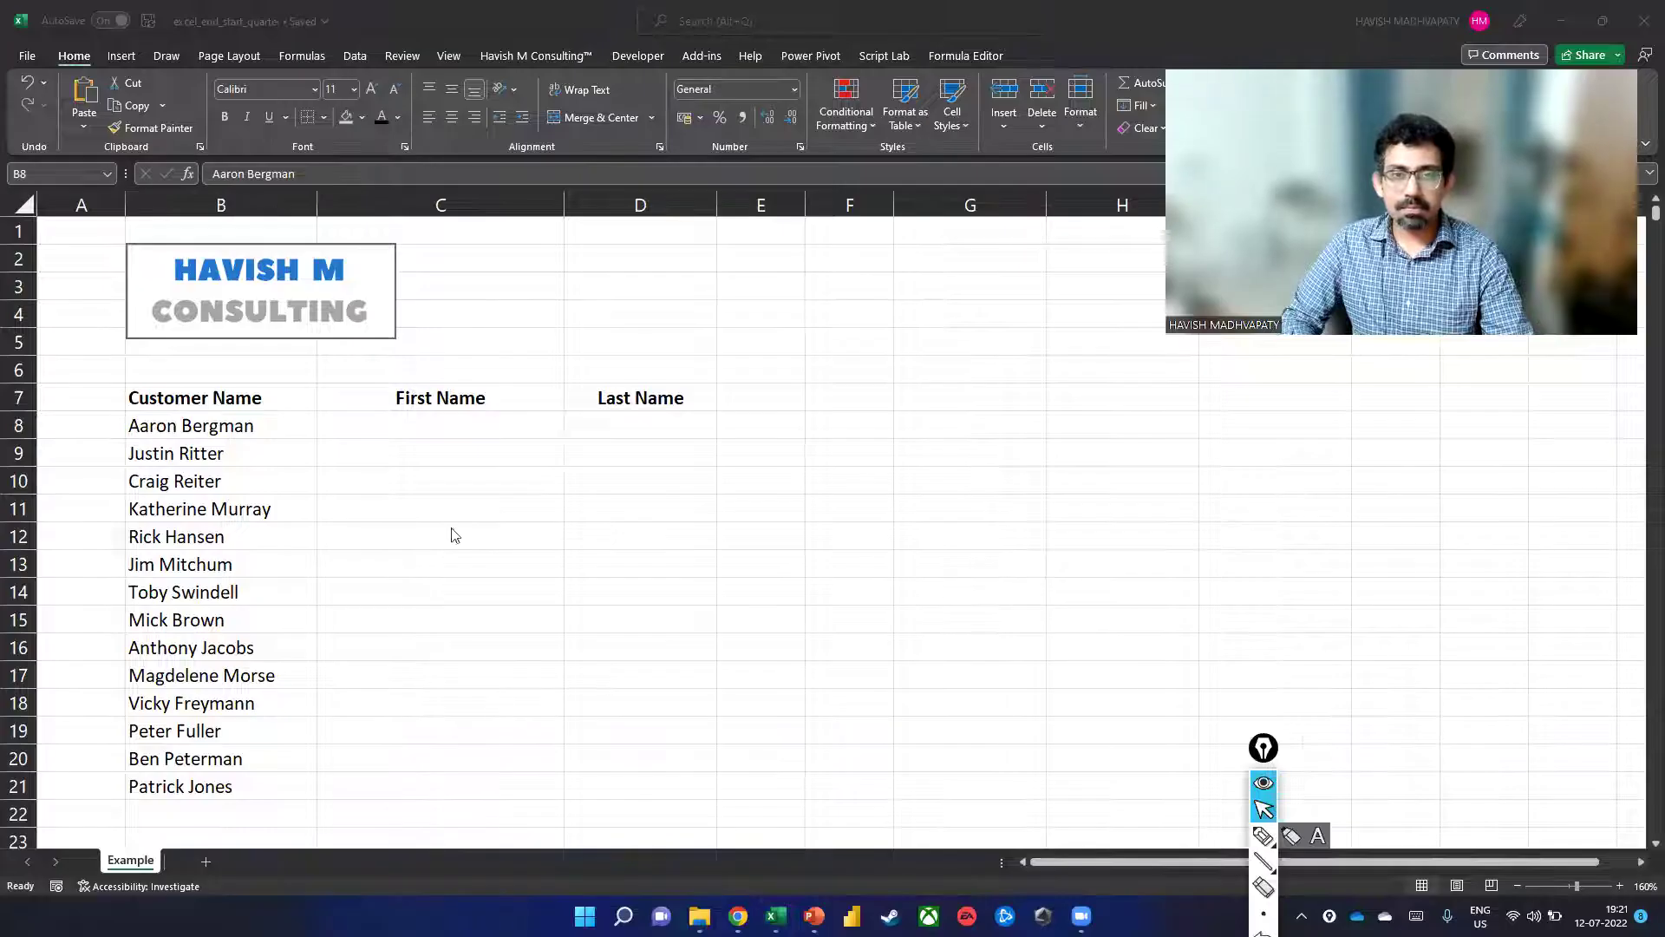
{"action": "left_click", "coordinate": [258, 435]}
{"action": "left_click", "coordinate": [259, 444]}
{"action": "left_click", "coordinate": [271, 414]}
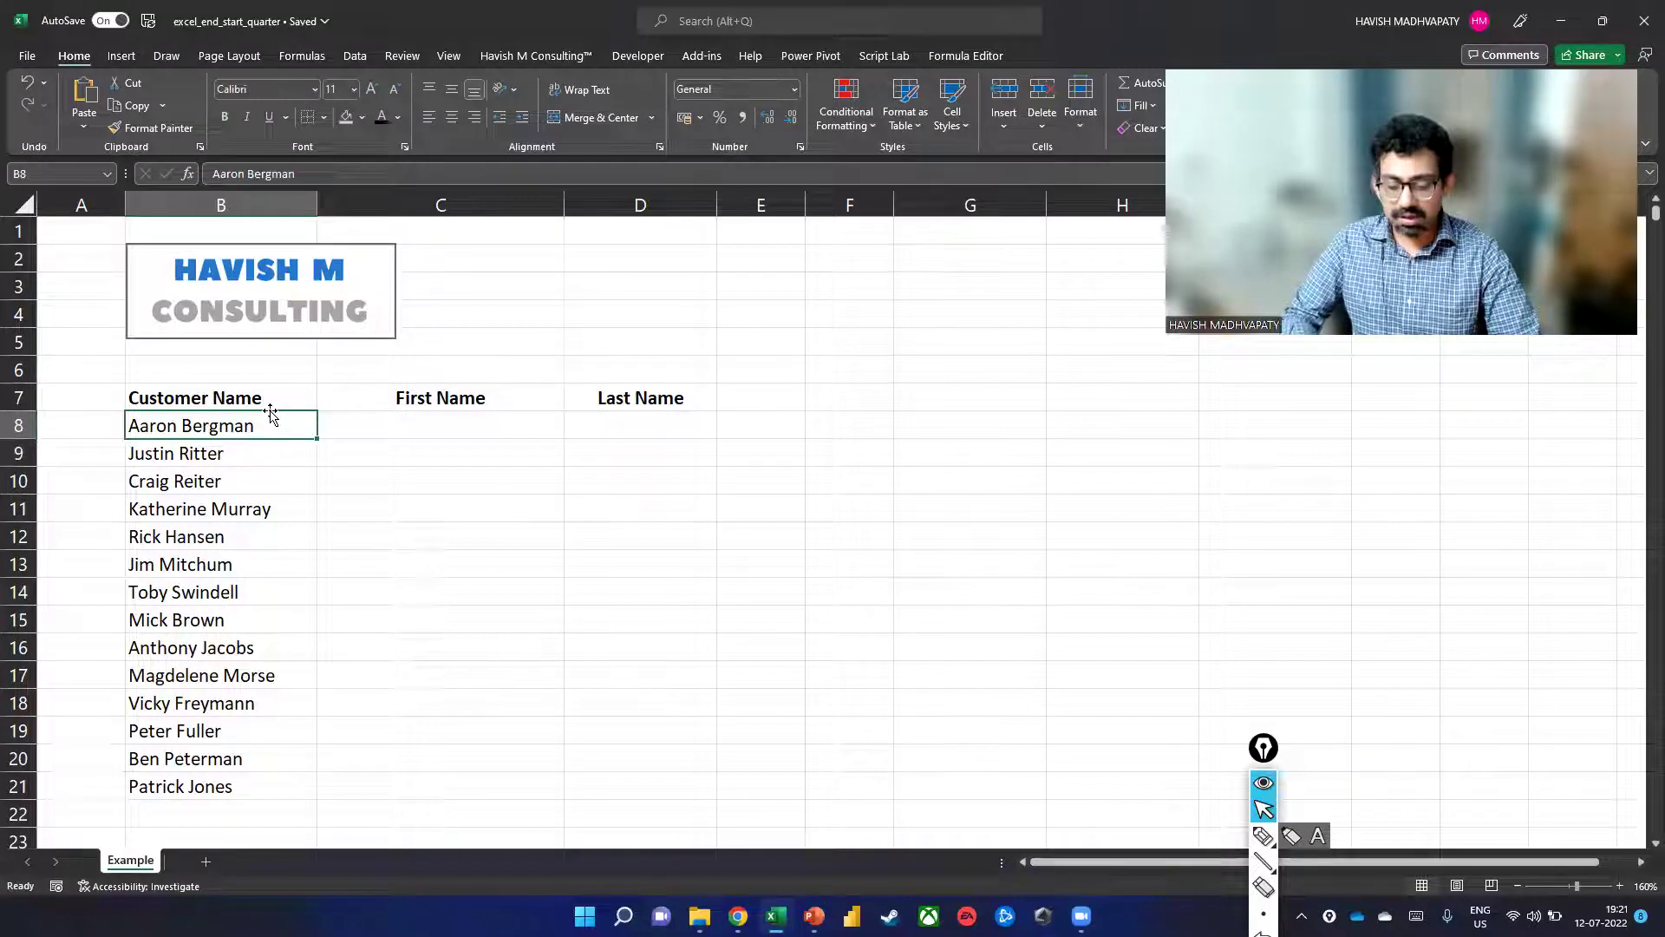
{"action": "key", "text": "super+shift+s"}
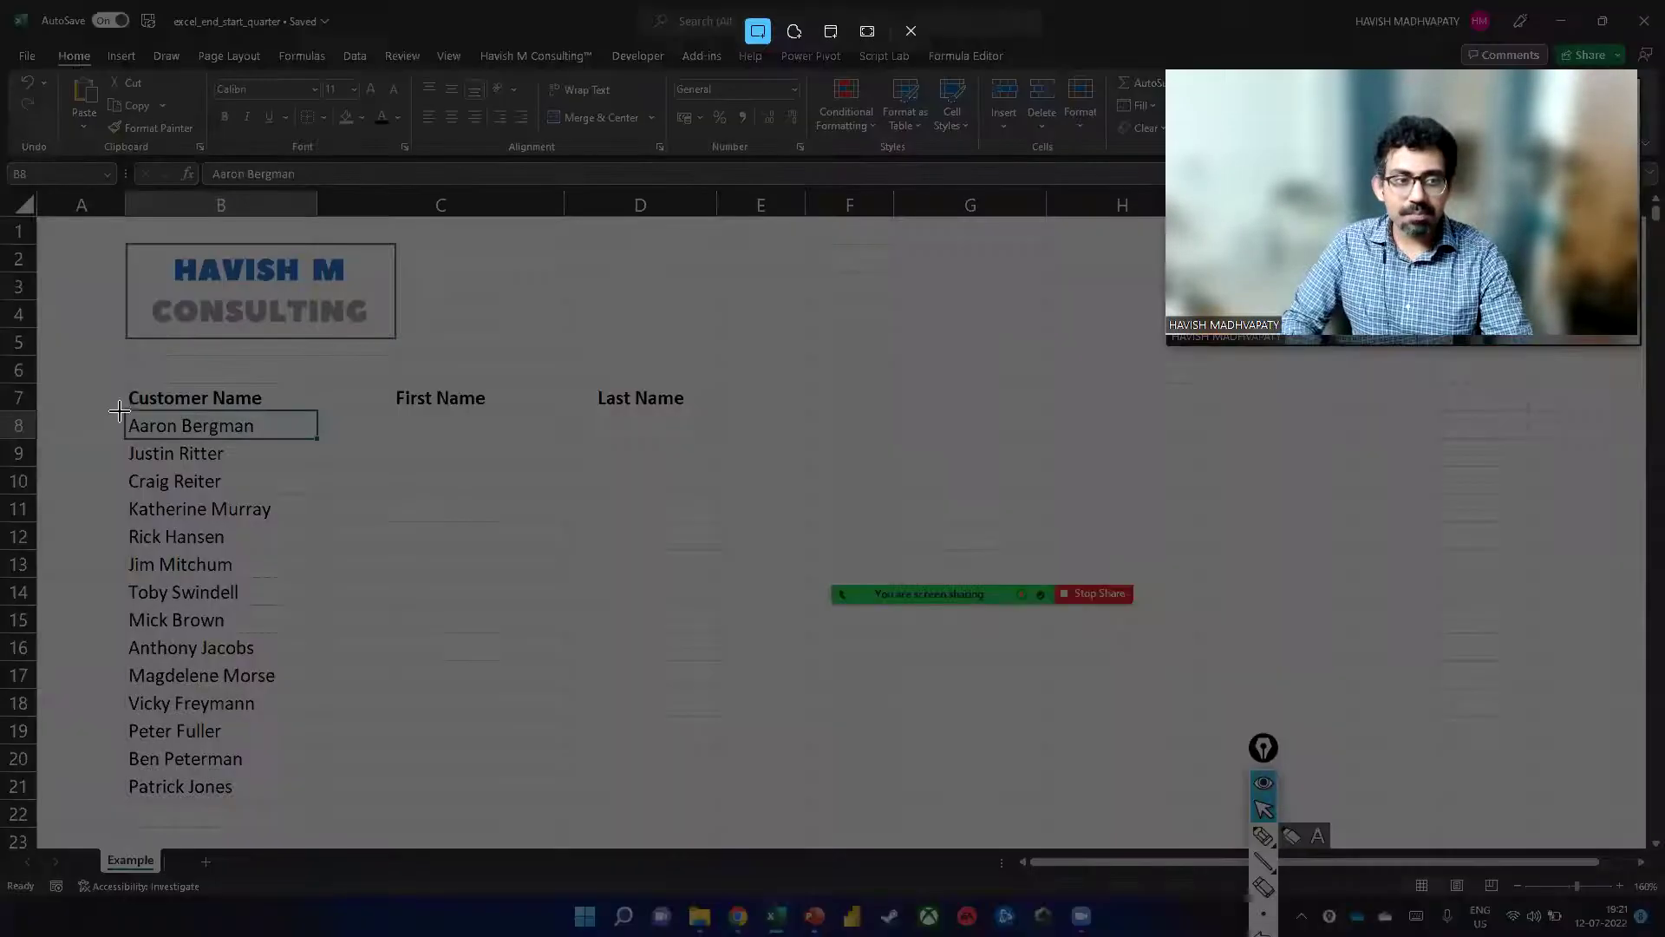
{"action": "left_click_drag", "start_coordinate": [121, 410], "coordinate": [299, 440]}
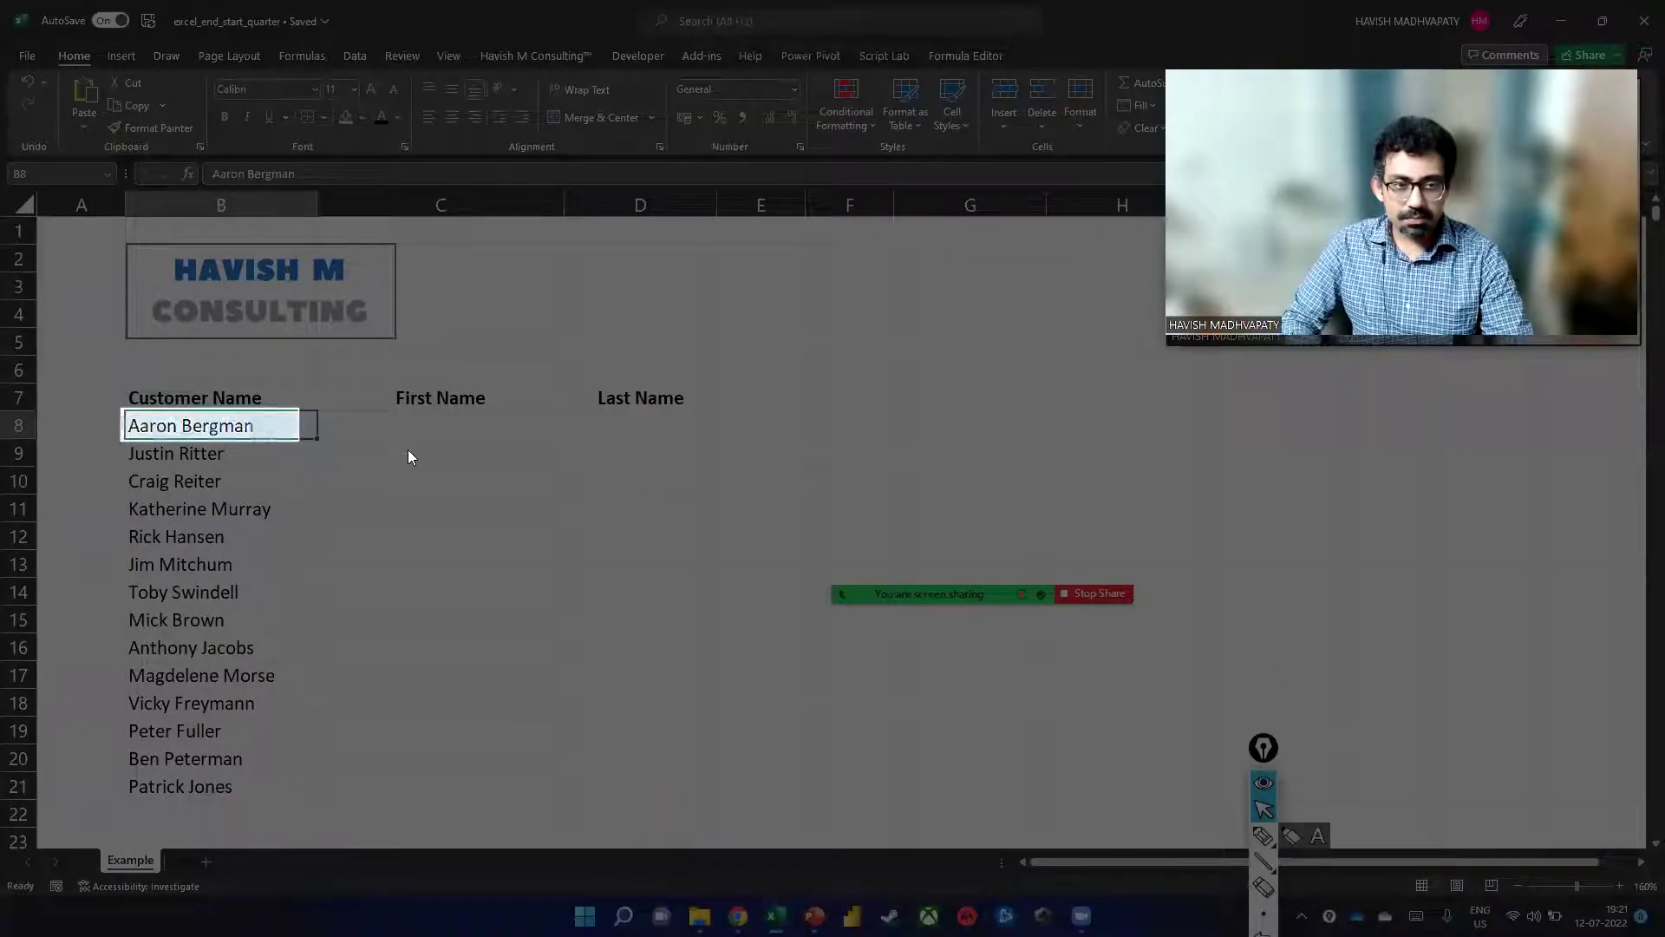
{"action": "left_click", "coordinate": [607, 460]}
{"action": "key", "text": "ctrl+v"}
{"action": "left_click_drag", "start_coordinate": [850, 492], "coordinate": [977, 523]}
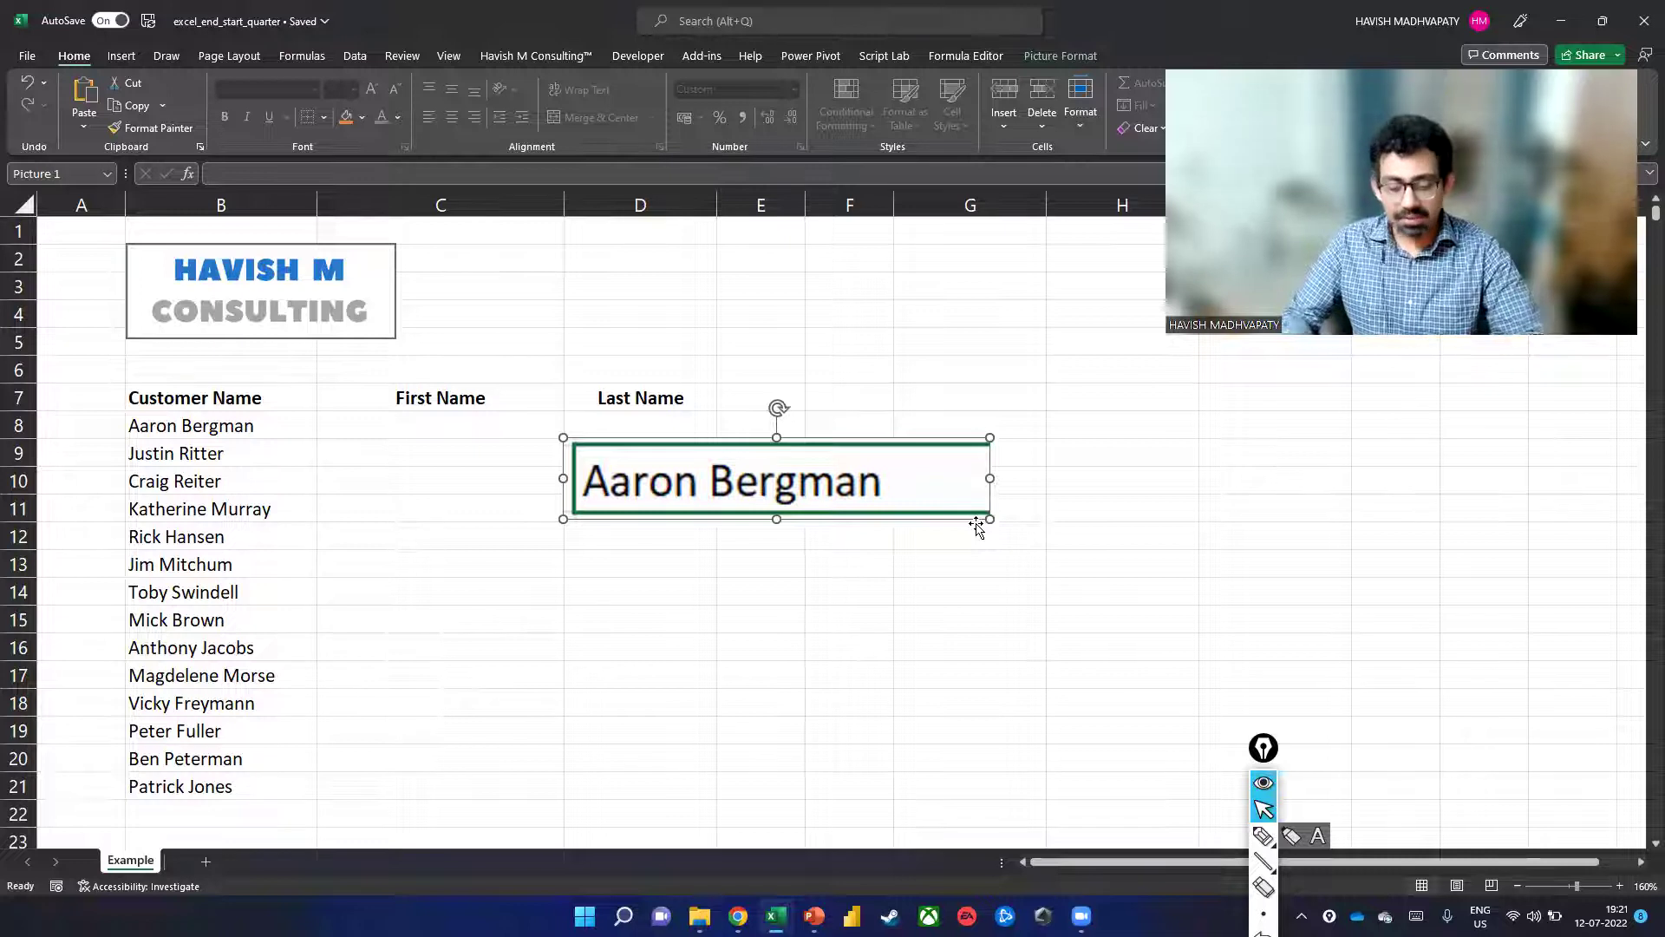
Step: Draw a red arrow annotation pointing at the space between the two names in the enlarged picture, and clear it
{"action": "key", "text": "ctrl+shift+a"}
{"action": "left_click_drag", "start_coordinate": [736, 278], "coordinate": [703, 453]}
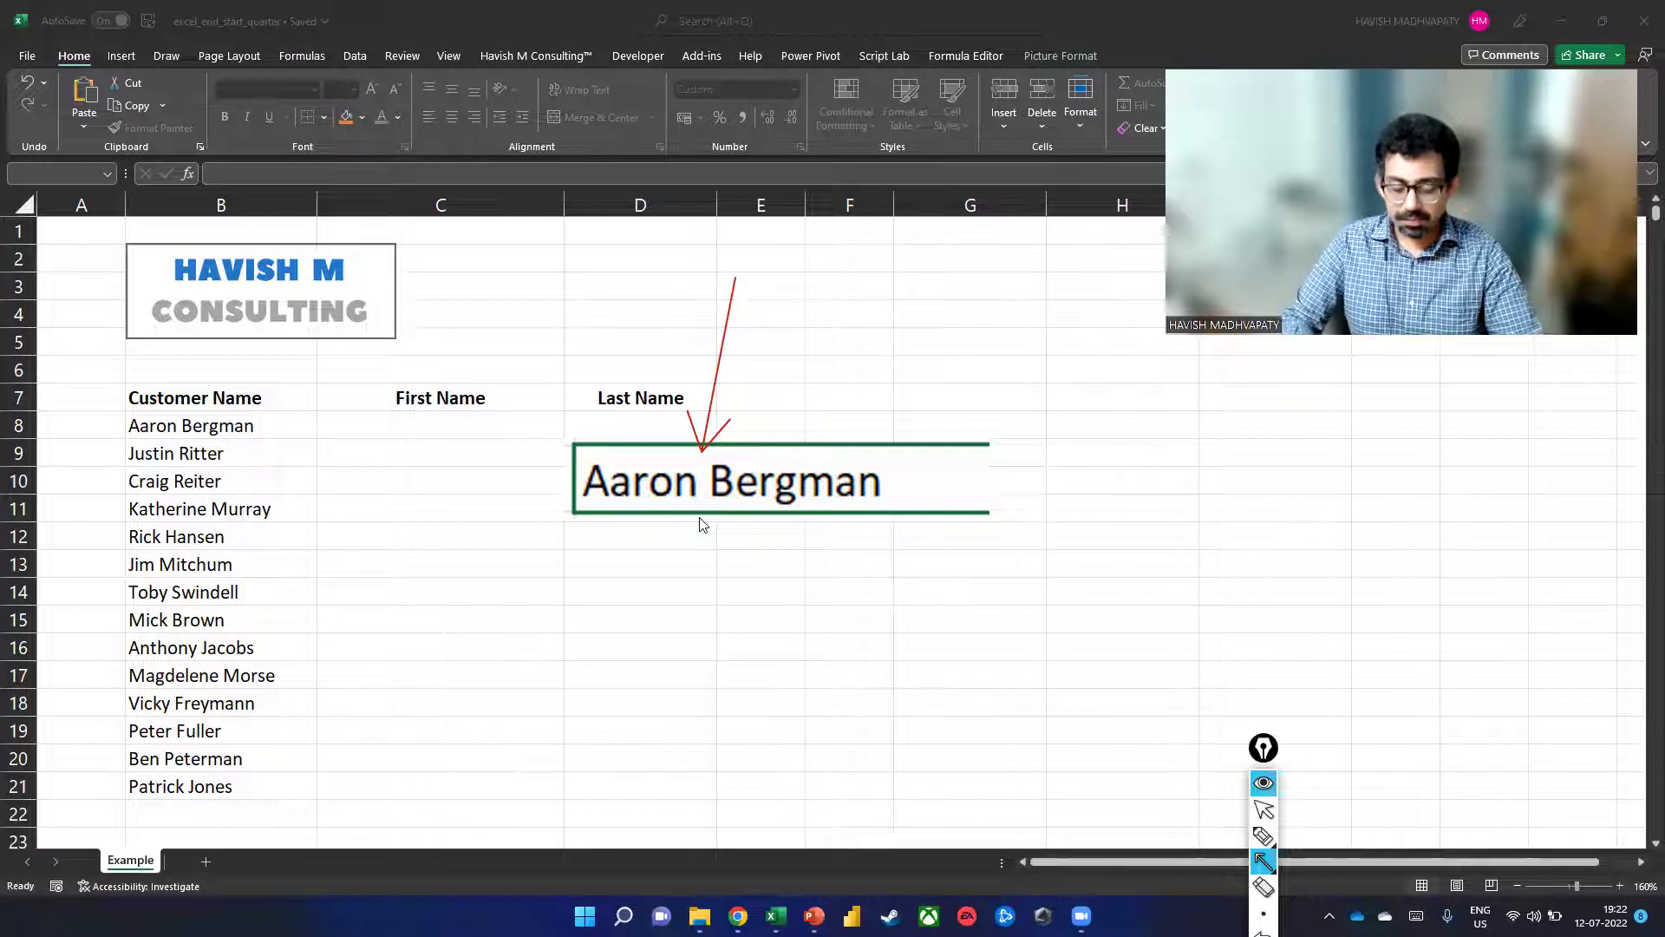
{"action": "key", "text": "Escape"}
Step: Move the enlarged name picture away from the data so it starts at about column G, row 9
{"action": "left_click", "coordinate": [702, 472]}
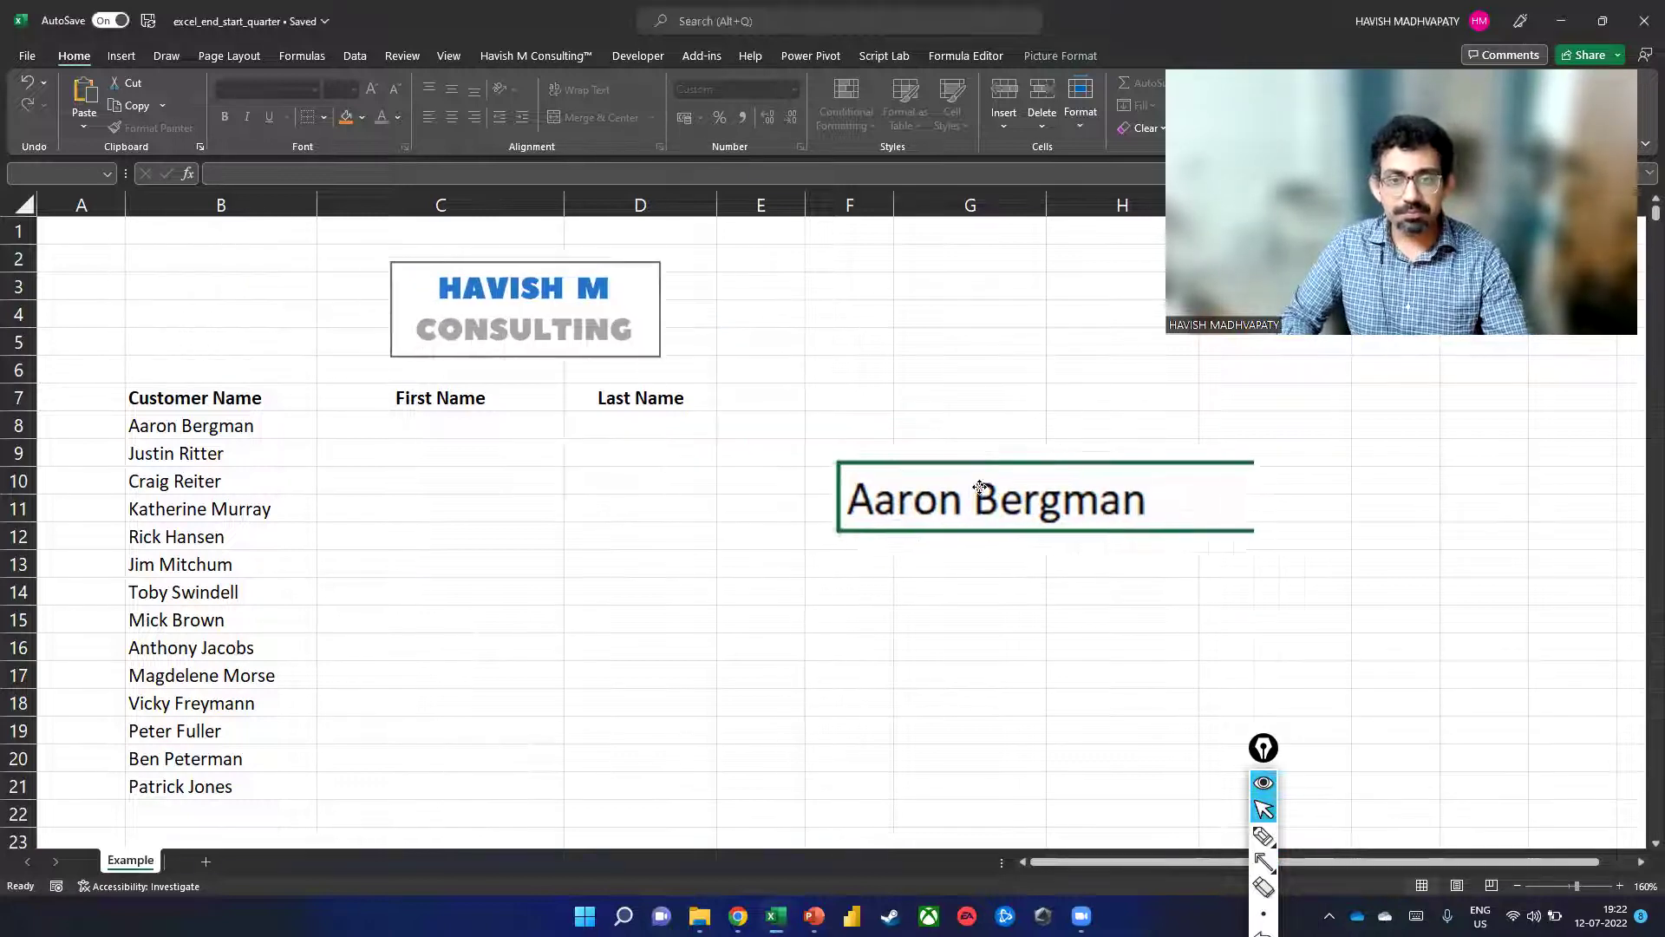
{"action": "left_click", "coordinate": [840, 394]}
{"action": "left_click_drag", "start_coordinate": [836, 471], "coordinate": [1165, 487]}
Step: Enter =FIND(" ", B8) in C8 to locate the space in the customer name
{"action": "left_click", "coordinate": [497, 425]}
{"action": "type", "text": "=fin"}
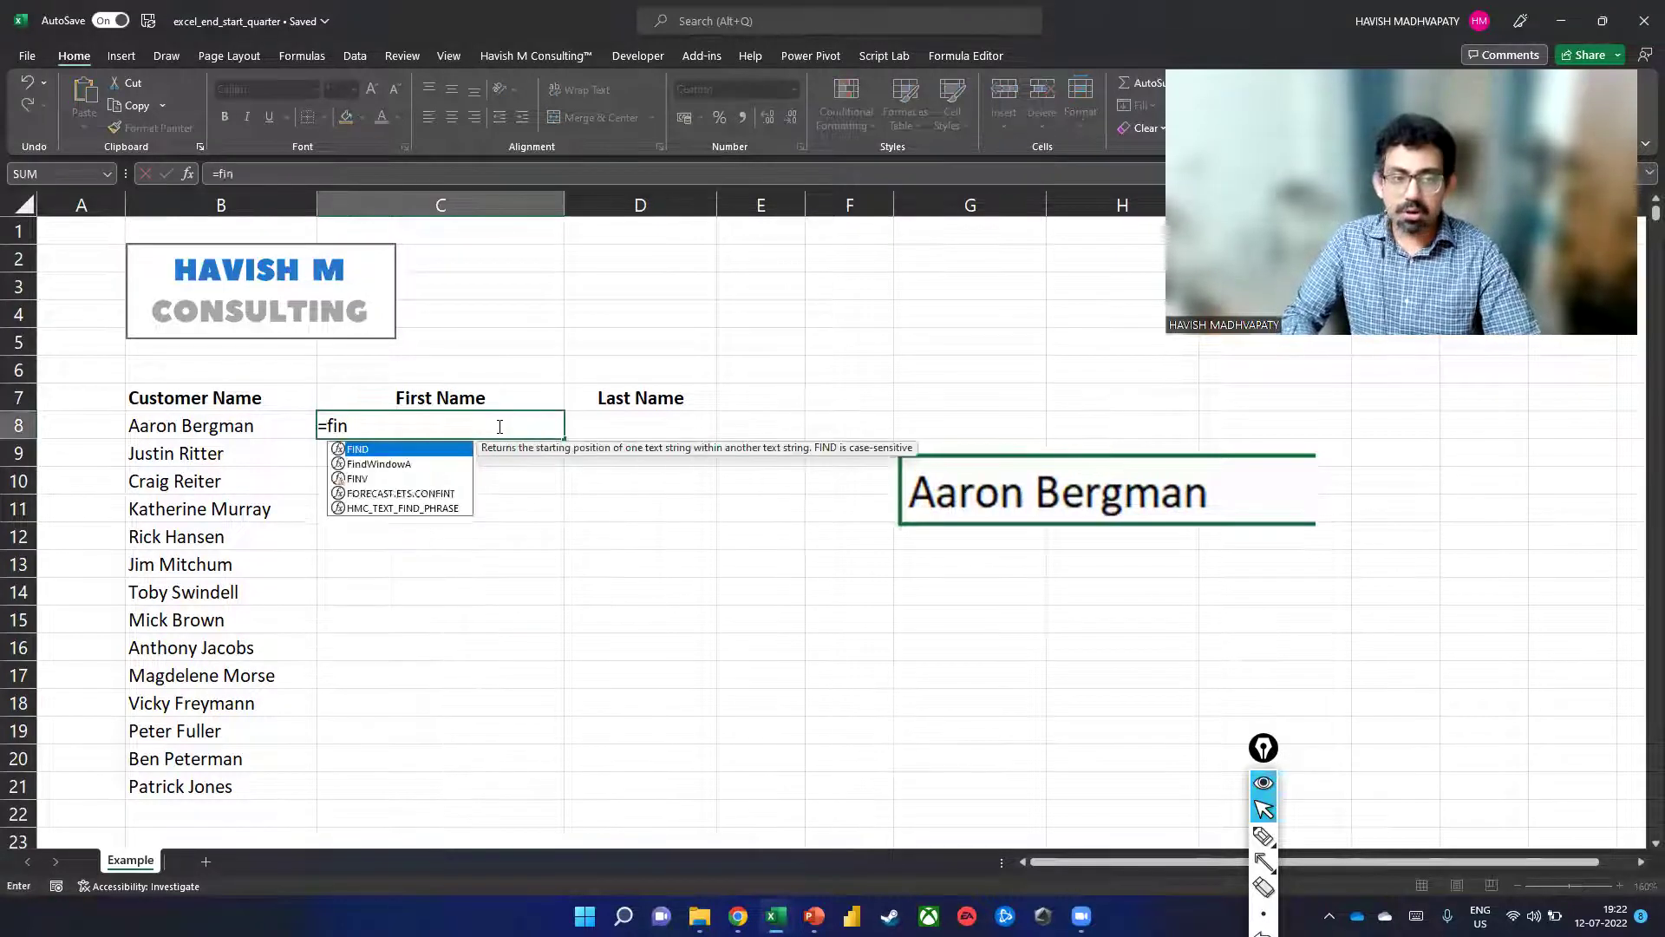
{"action": "key", "text": "Tab"}
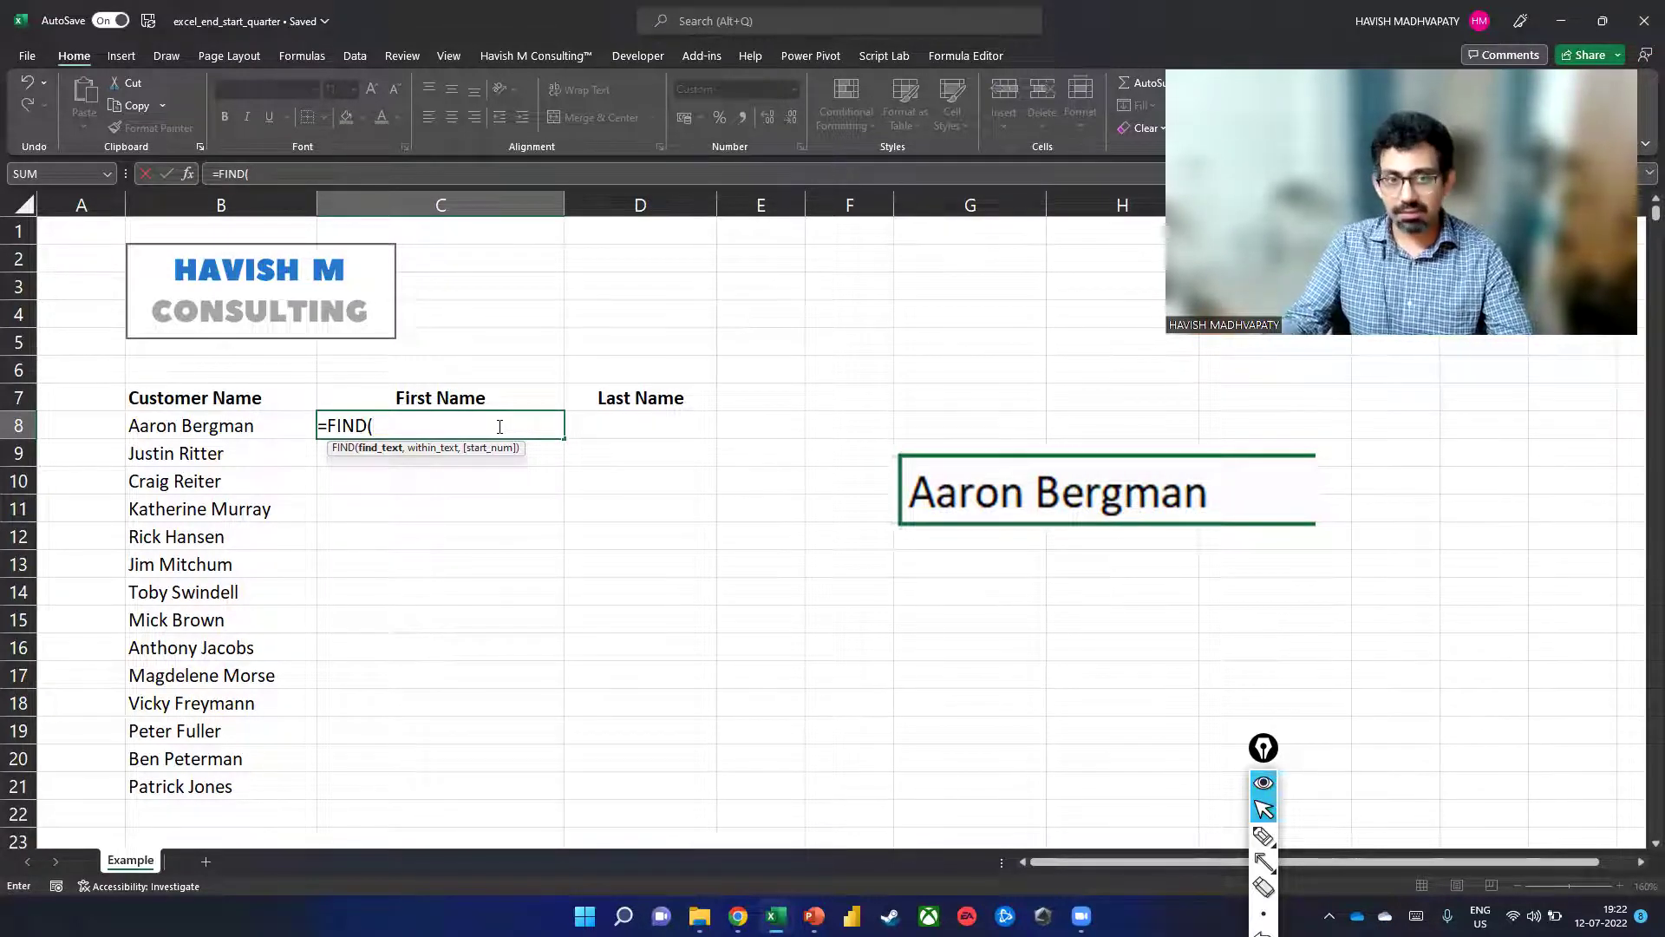
{"action": "type", "text": "\" \""}
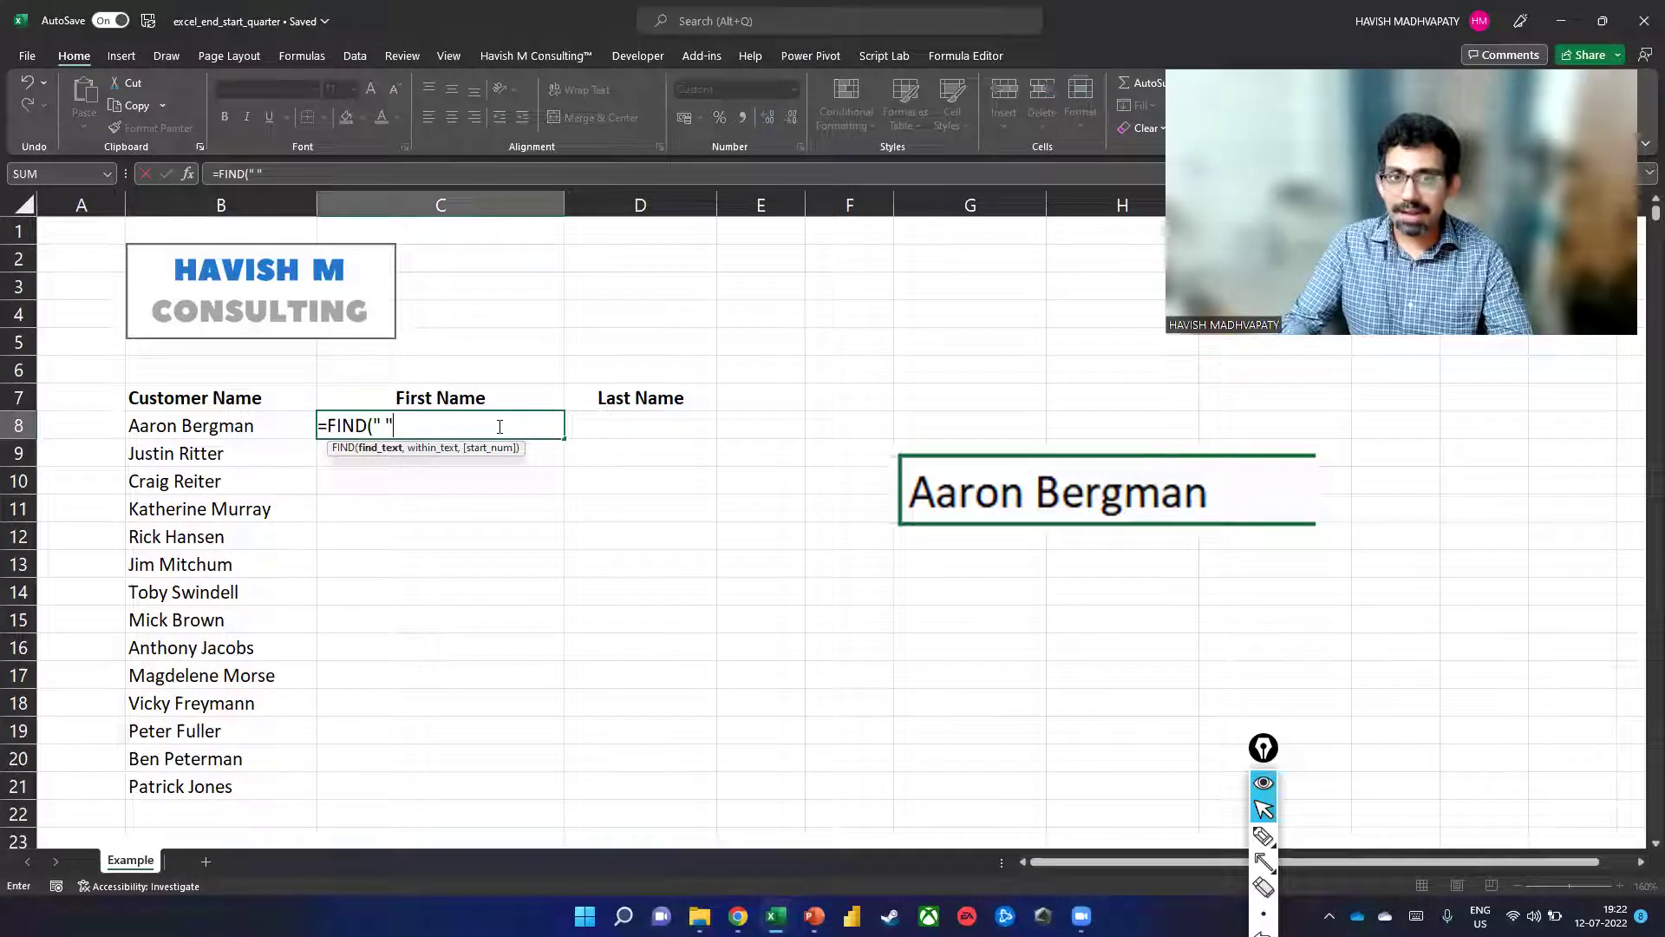
{"action": "type", "text": ","}
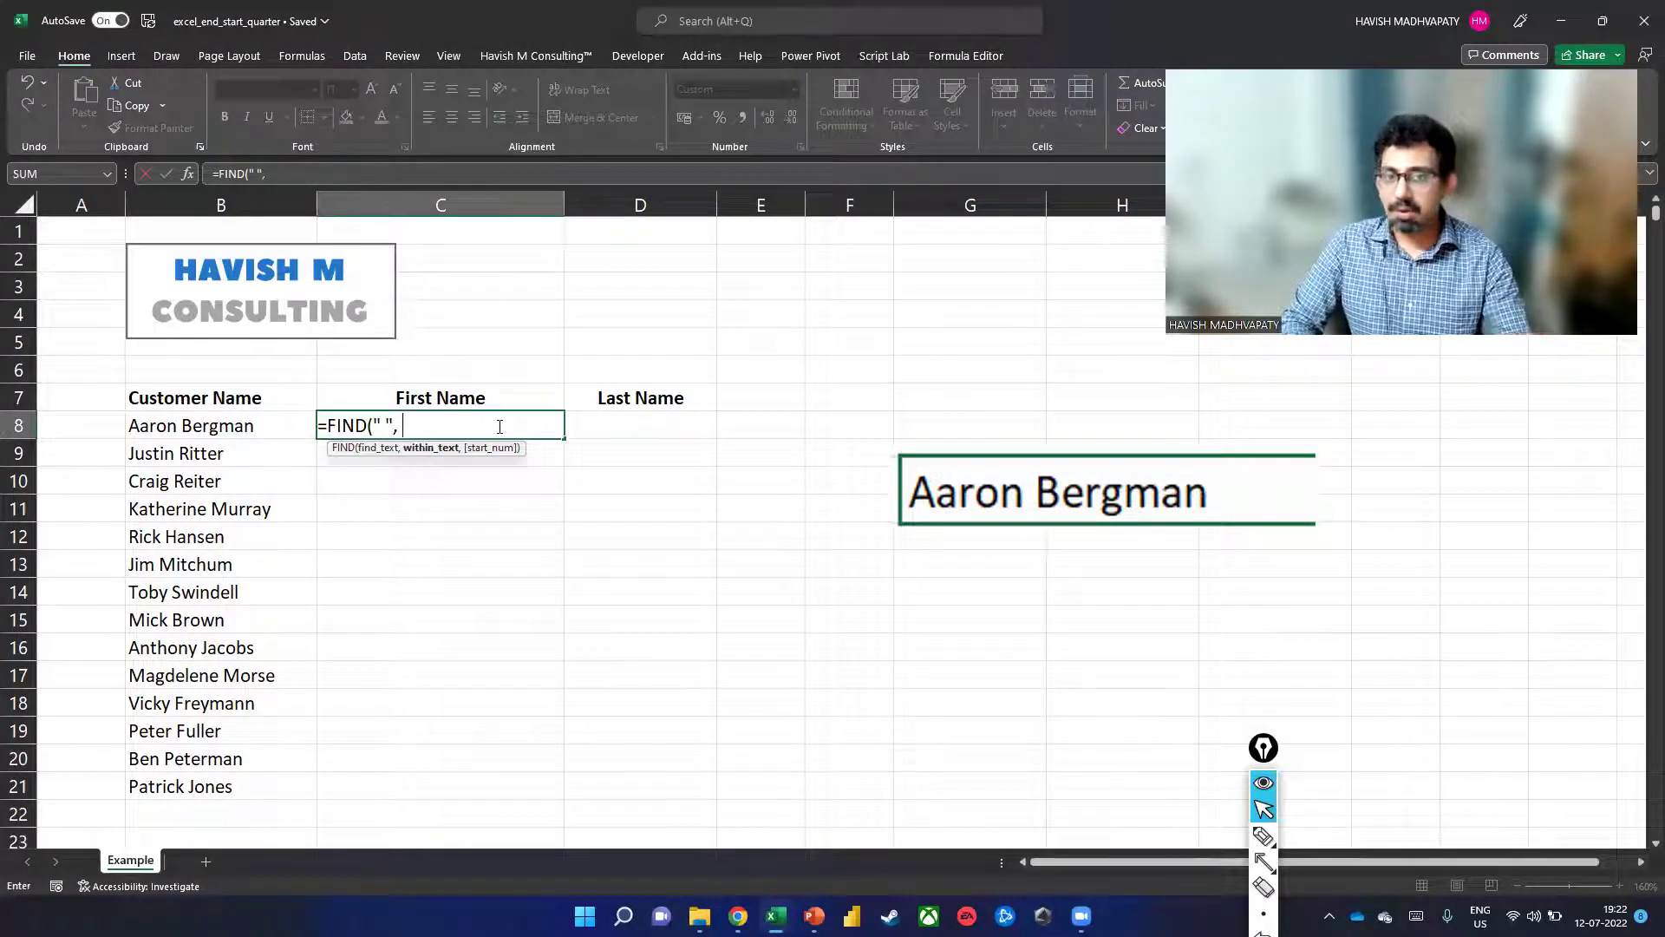
{"action": "left_click", "coordinate": [280, 426]}
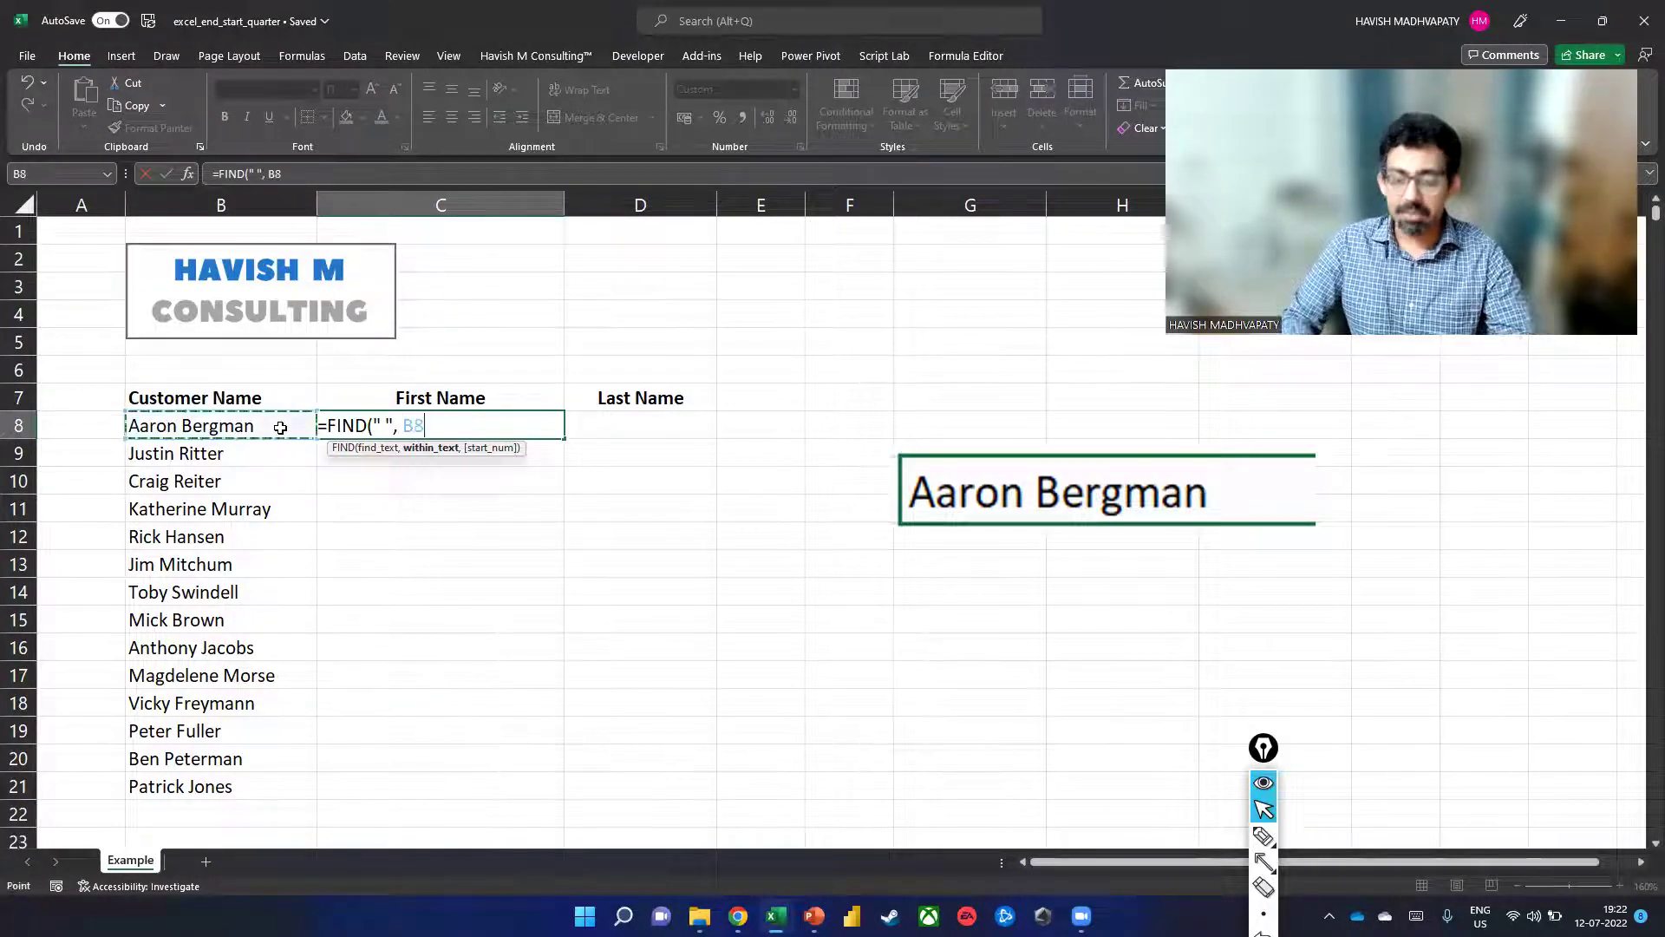
{"action": "type", "text": ")"}
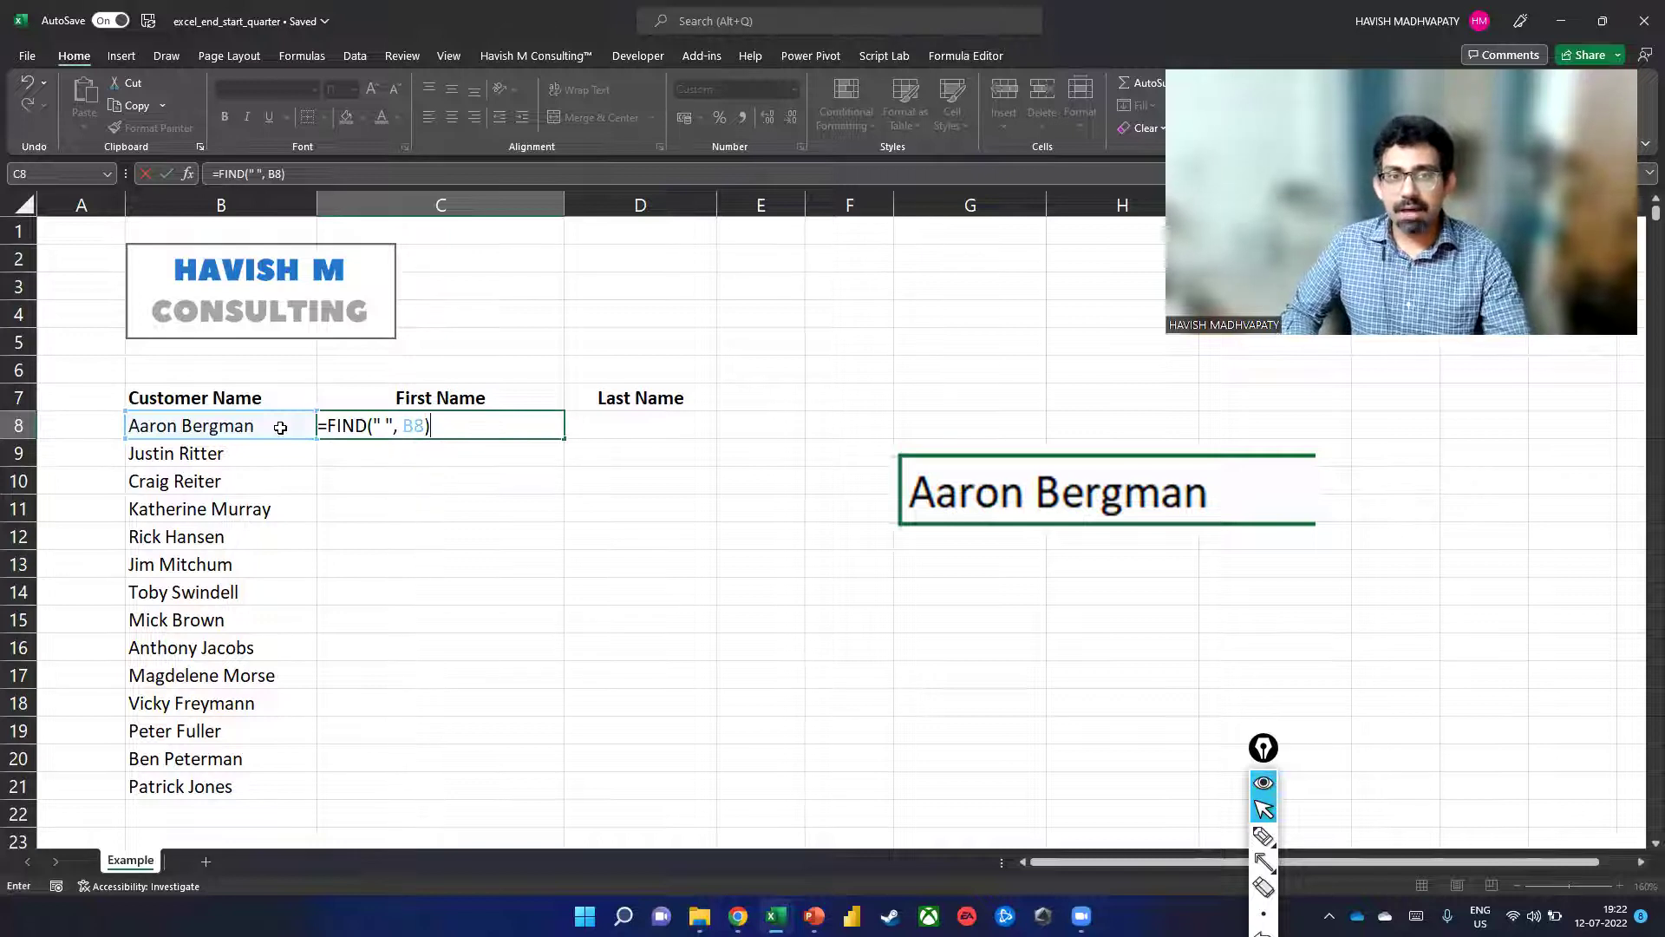
{"action": "key", "text": "Return"}
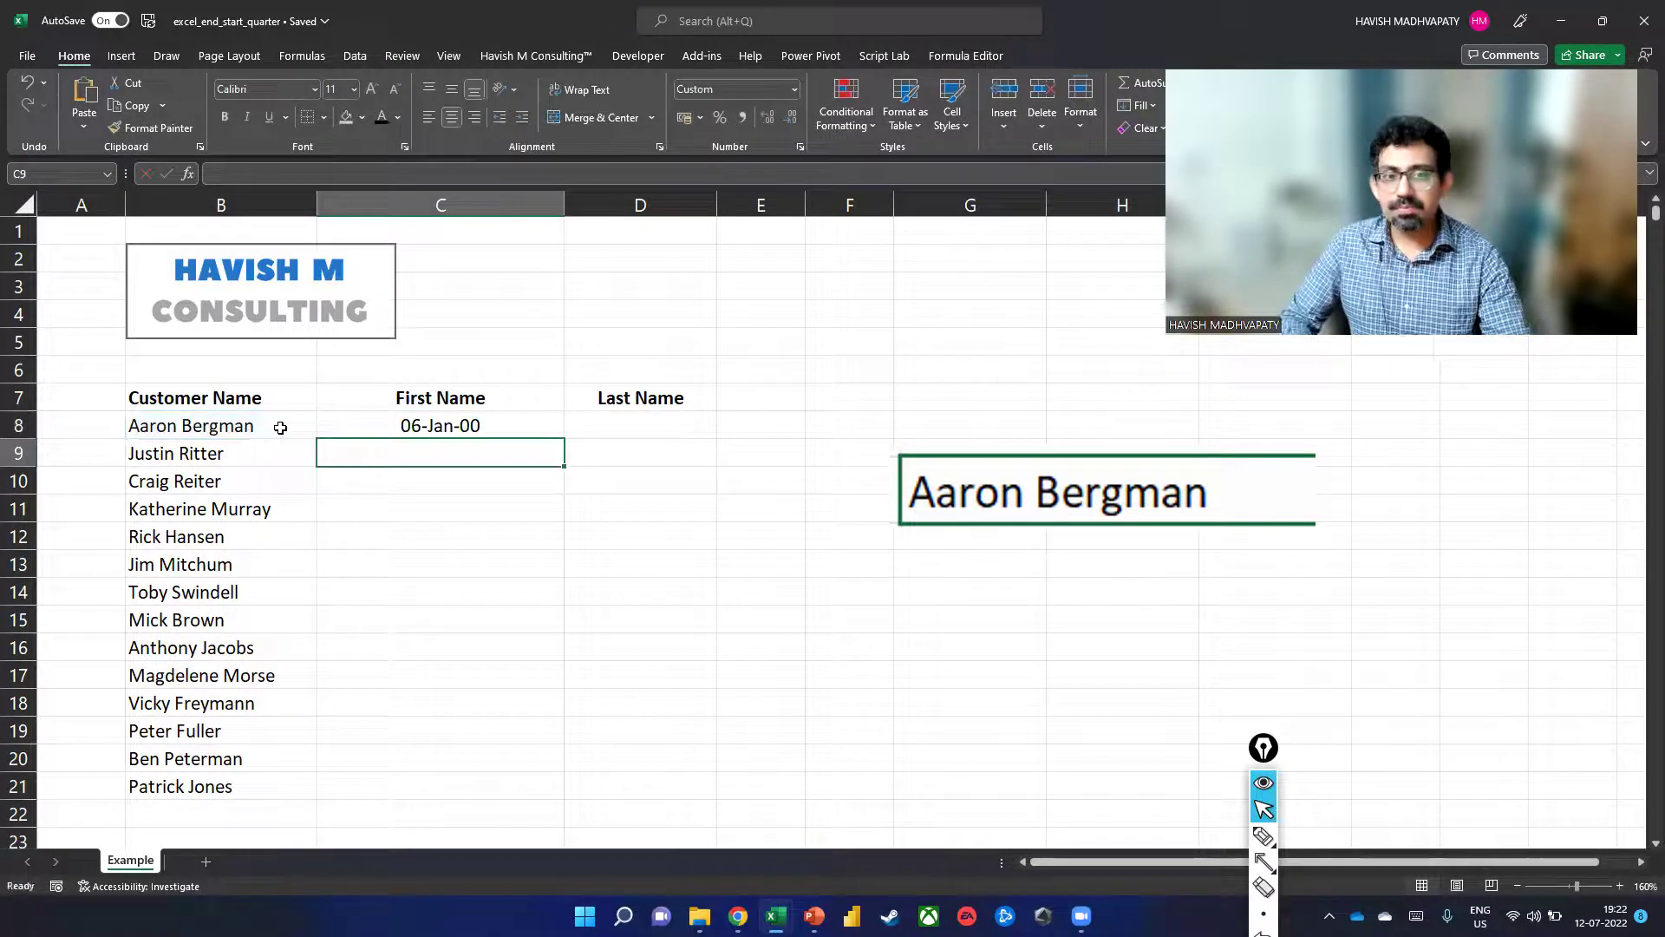
Step: Review the FIND formula in C8 without changing it
{"action": "left_click", "coordinate": [434, 431]}
{"action": "double_click", "coordinate": [430, 428]}
{"action": "double_click", "coordinate": [416, 425]}
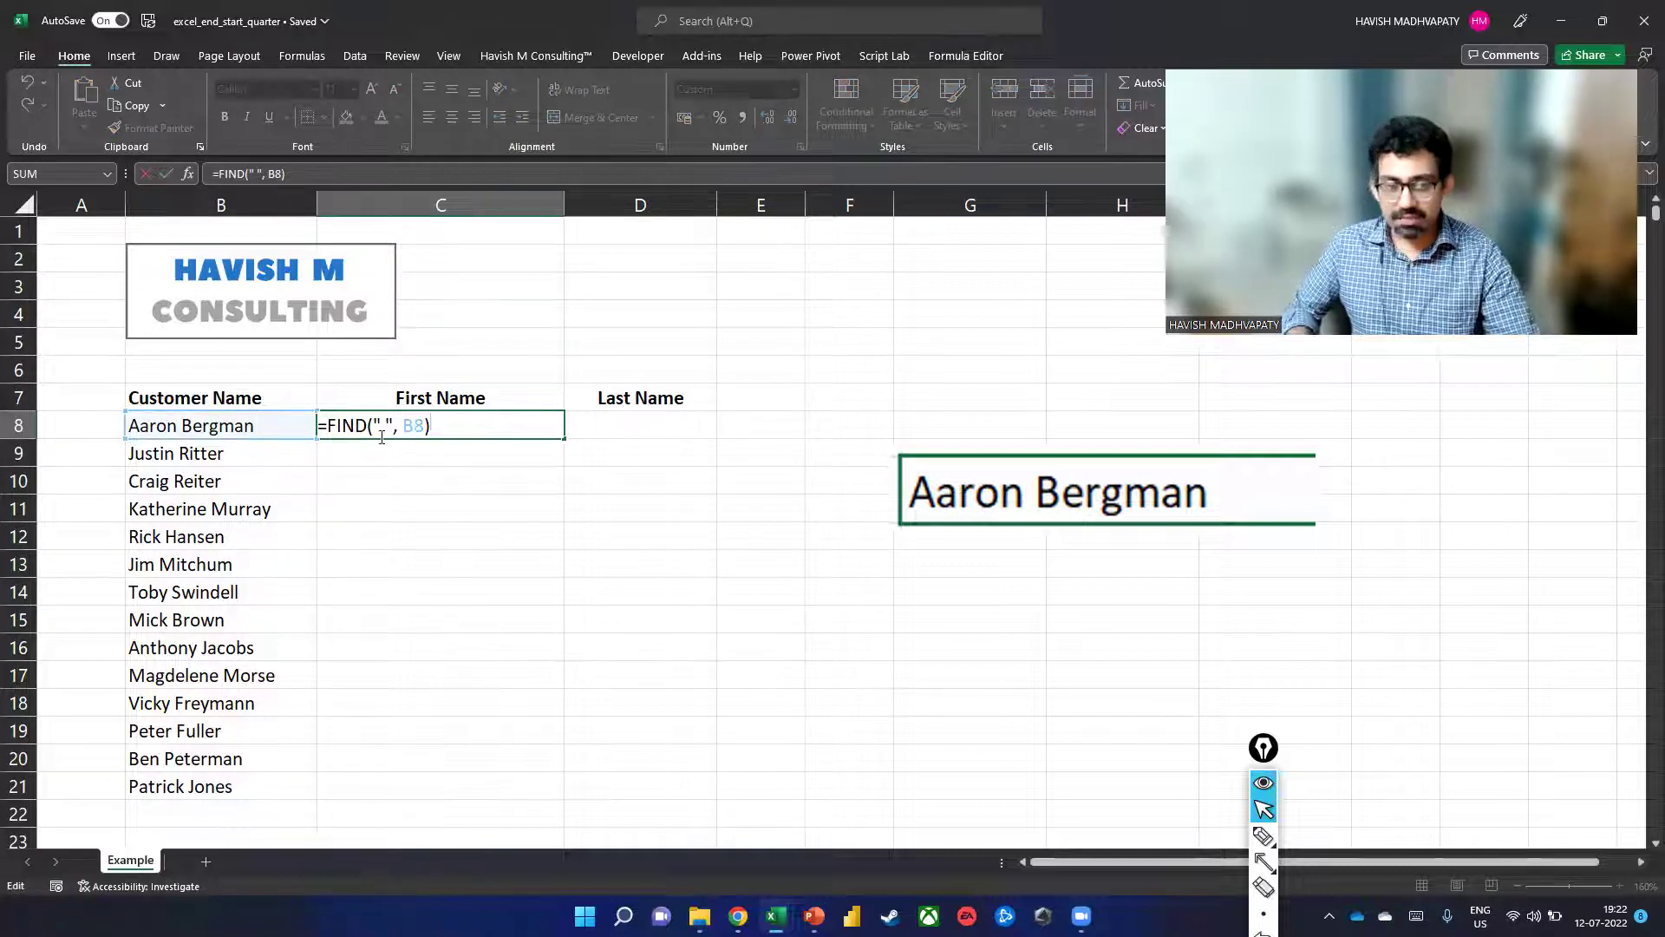
{"action": "key", "text": "Return"}
{"action": "left_click", "coordinate": [386, 435]}
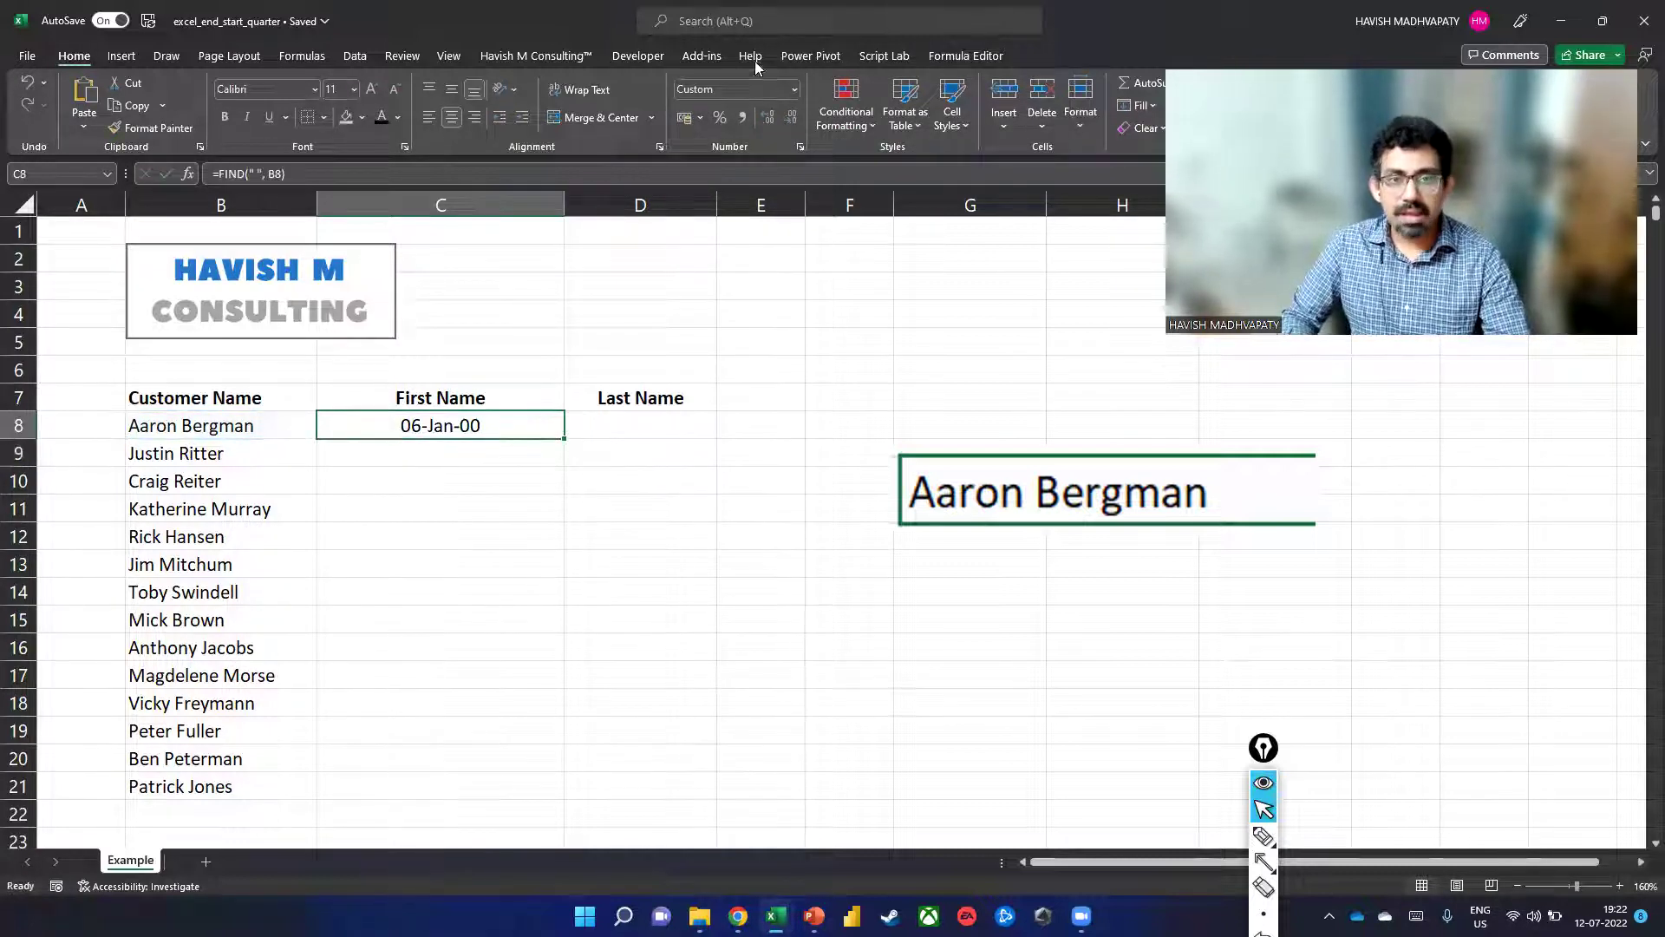
Step: Apply the Number format to C8 and fill its FIND formula down through C21
{"action": "left_click", "coordinate": [793, 89]}
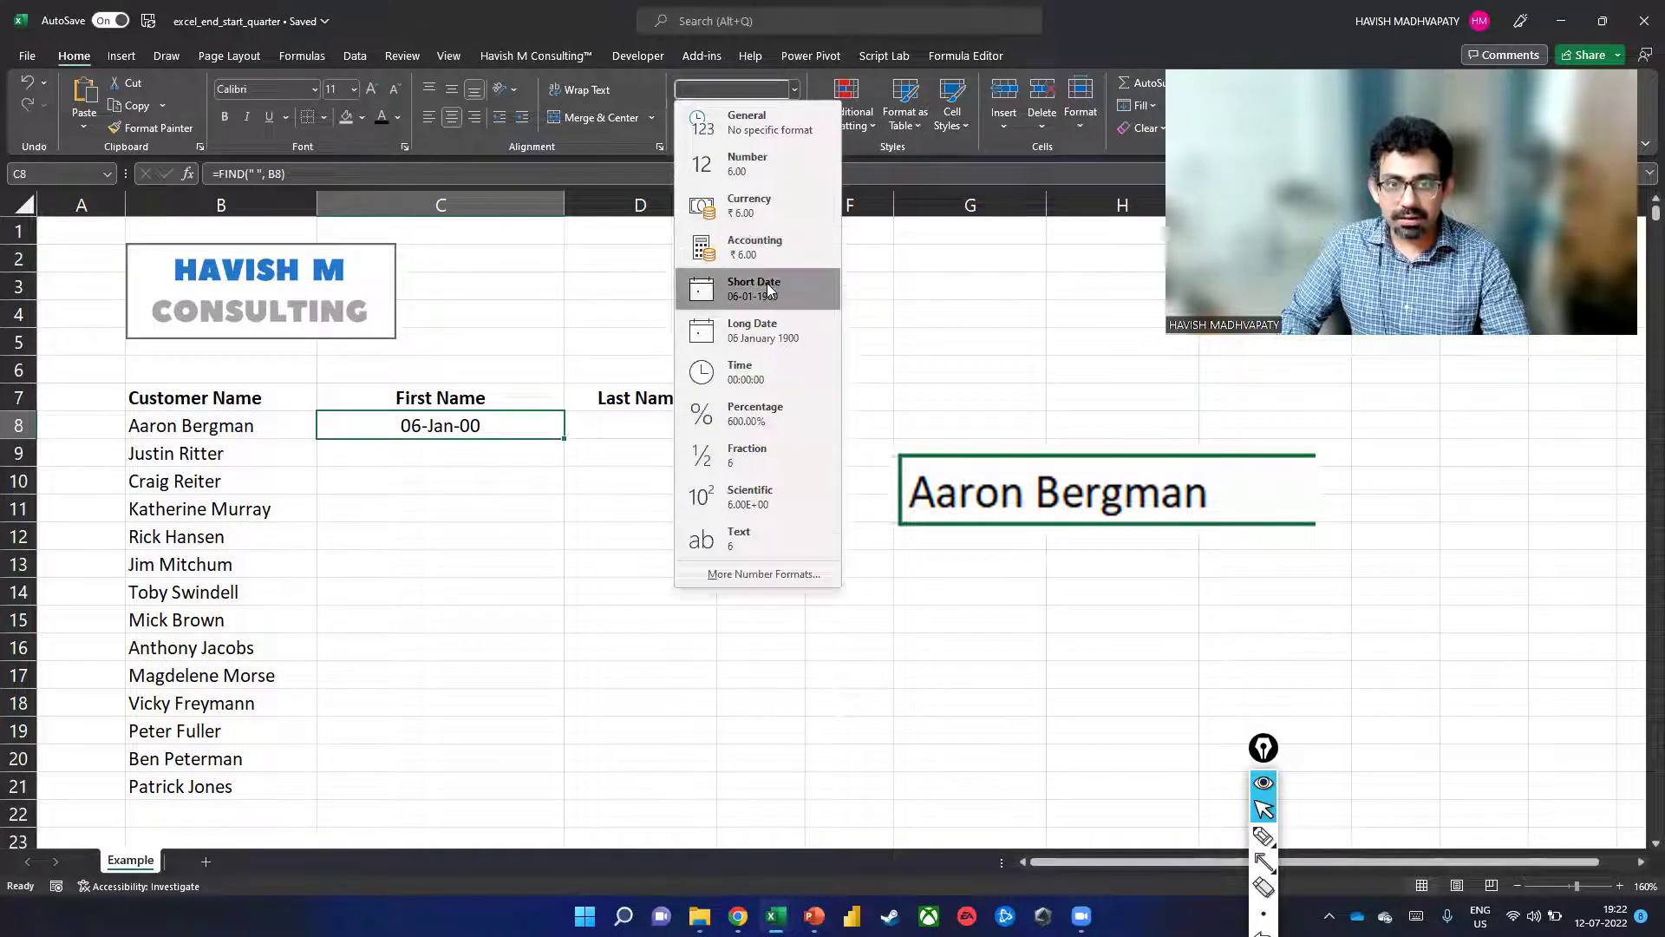
{"action": "left_click", "coordinate": [500, 418]}
{"action": "double_click", "coordinate": [502, 420]}
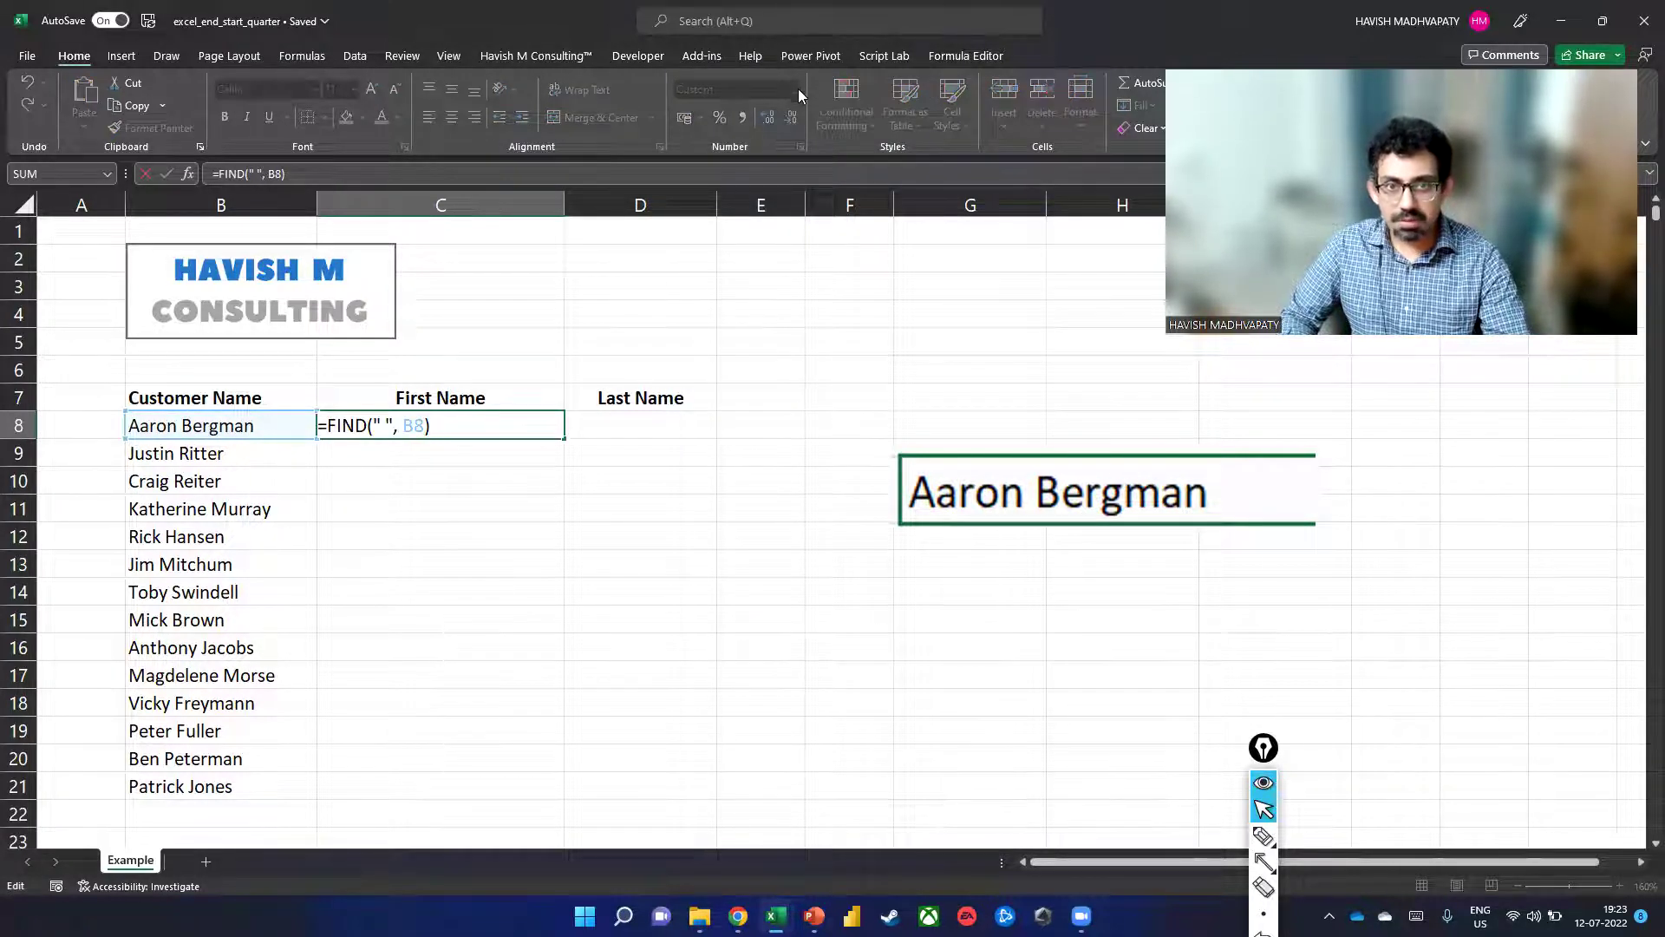
{"action": "key", "text": "ctrl+Return"}
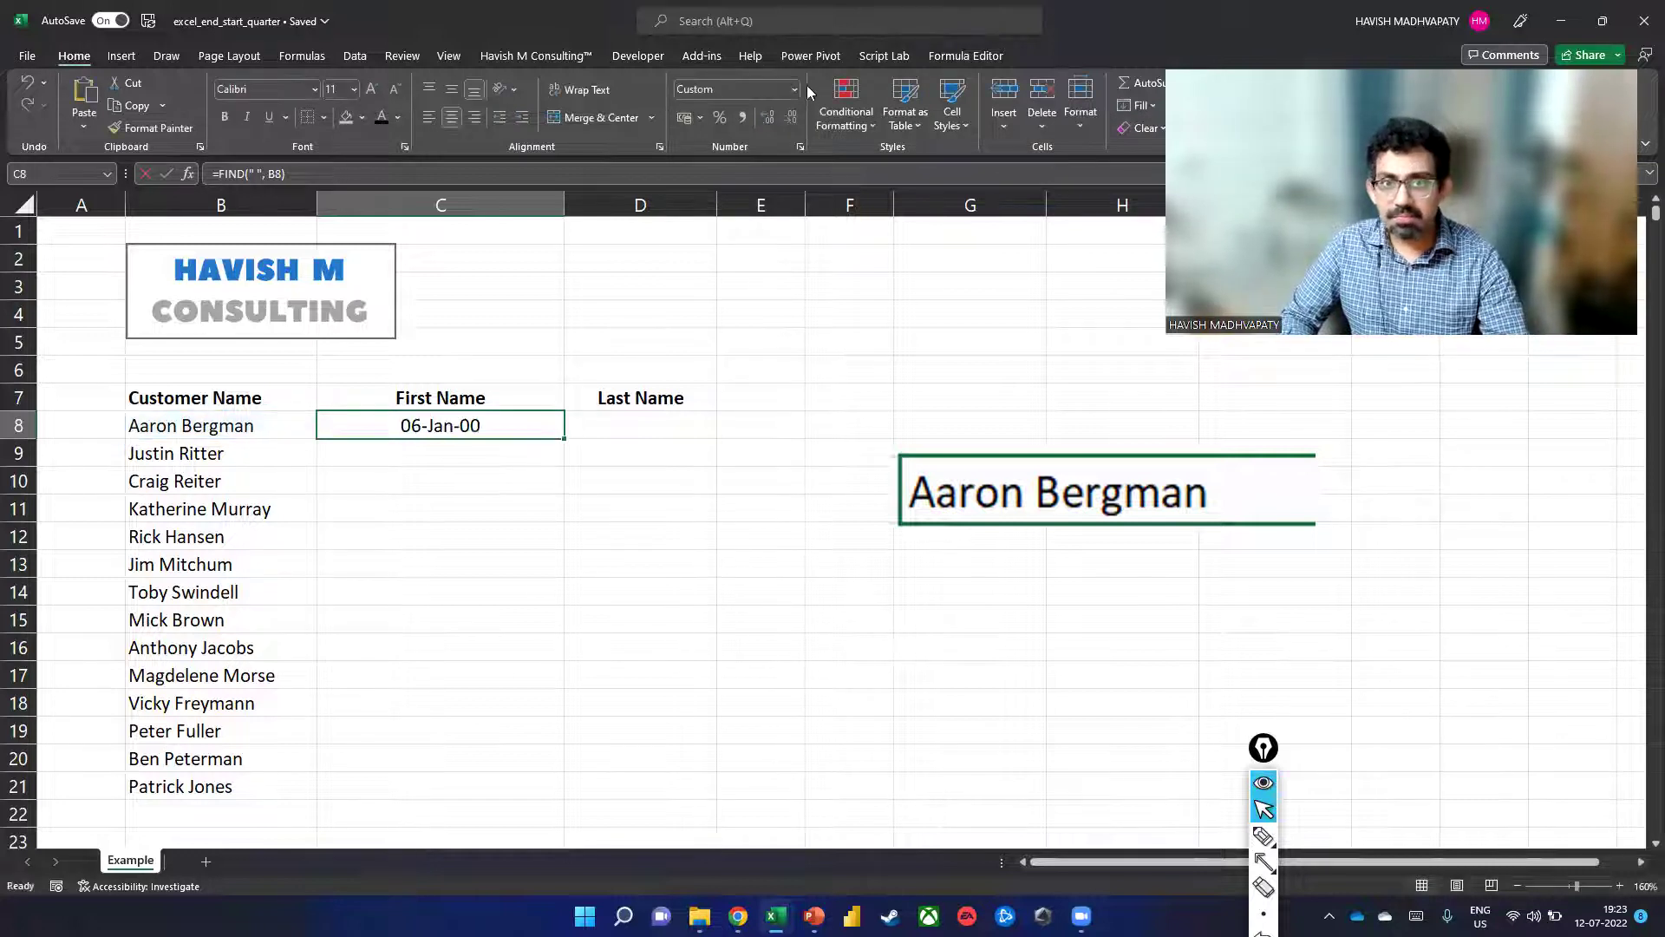
{"action": "left_click", "coordinate": [794, 89]}
{"action": "left_click", "coordinate": [737, 161]}
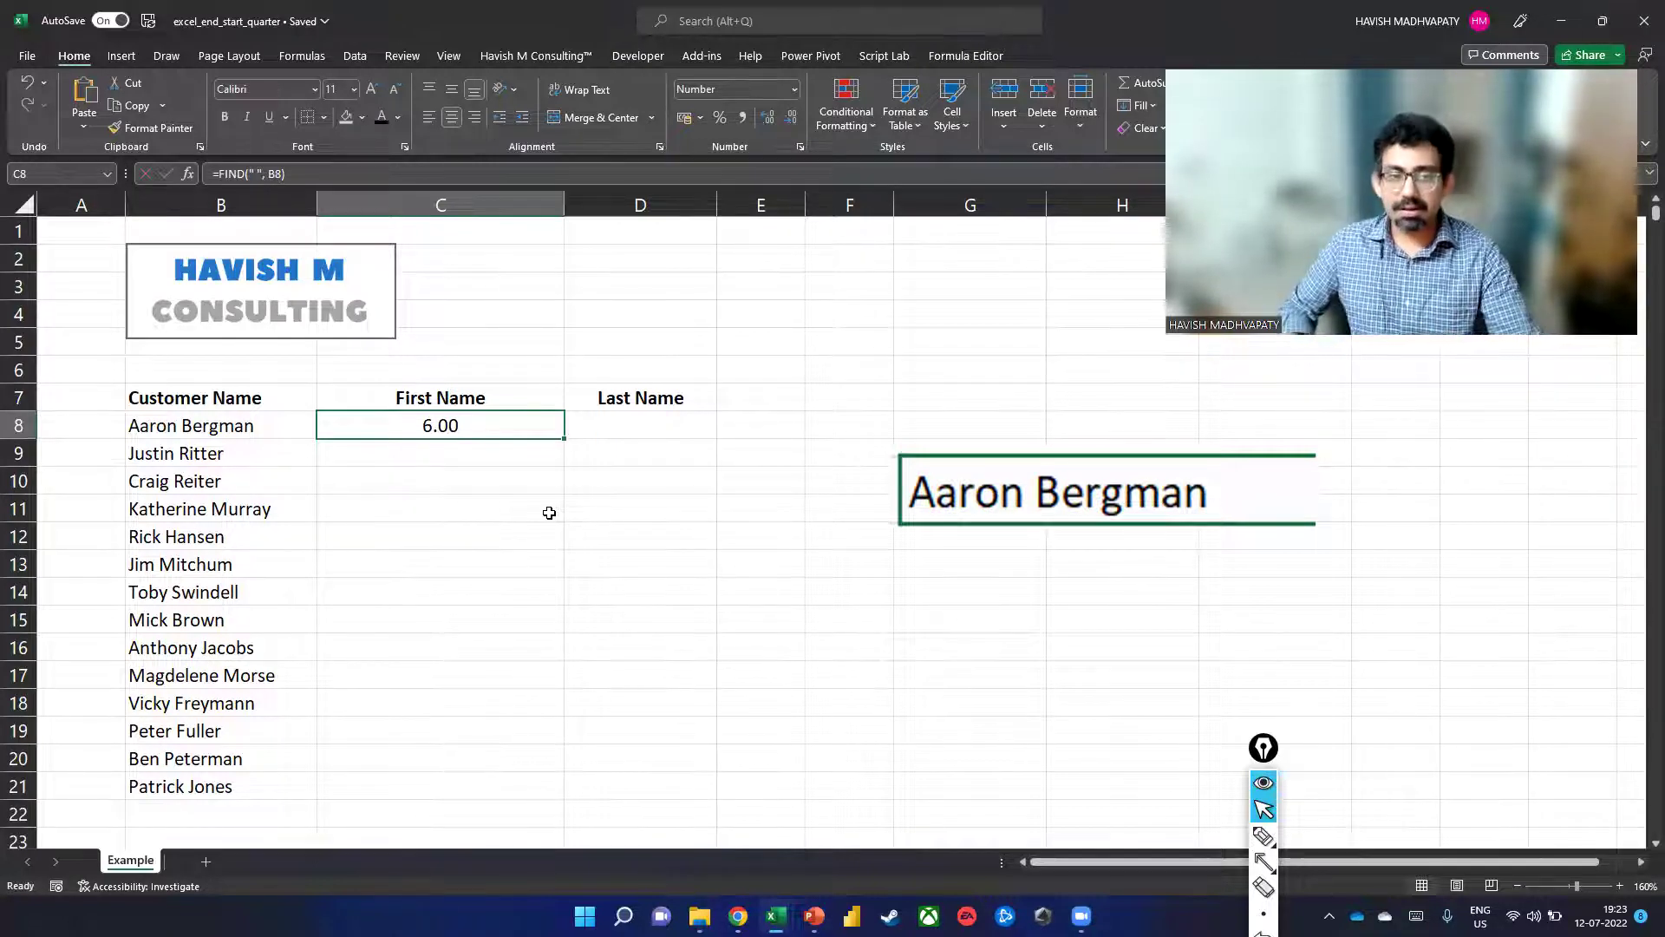
{"action": "double_click", "coordinate": [564, 439]}
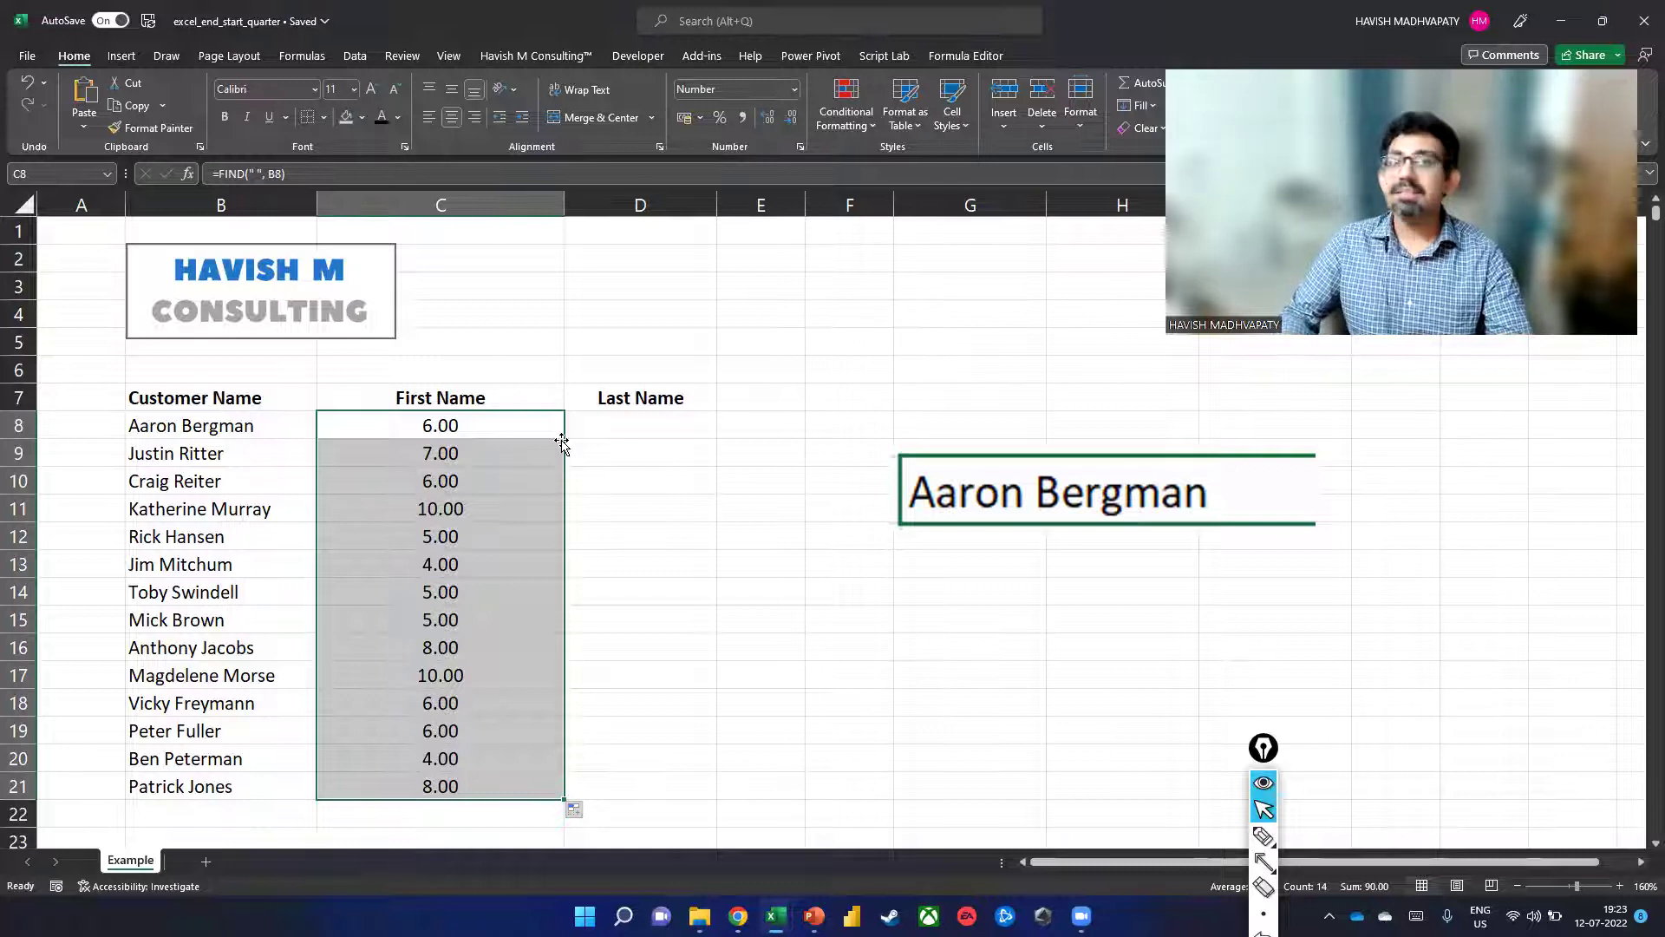
{"action": "left_click", "coordinate": [175, 509]}
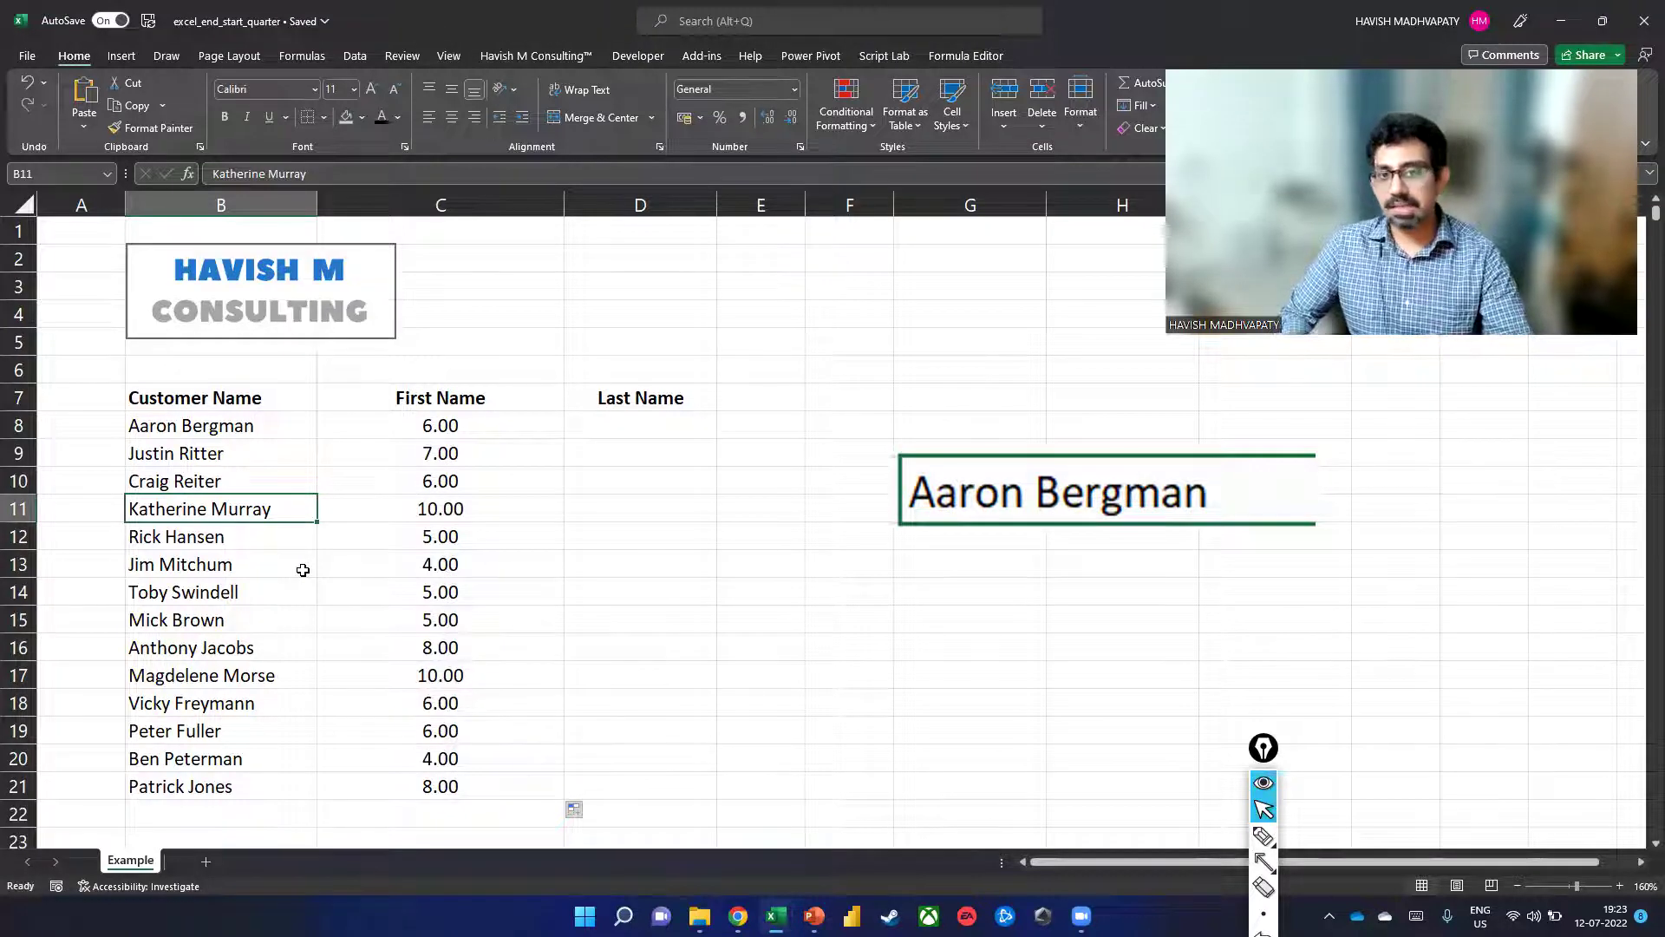
Step: Change the C8 formula to =FIND(" ", B8) - 1 and copy it down through C21
{"action": "left_click", "coordinate": [485, 427]}
{"action": "type", "text": "=FIND(\" \", B8)"}
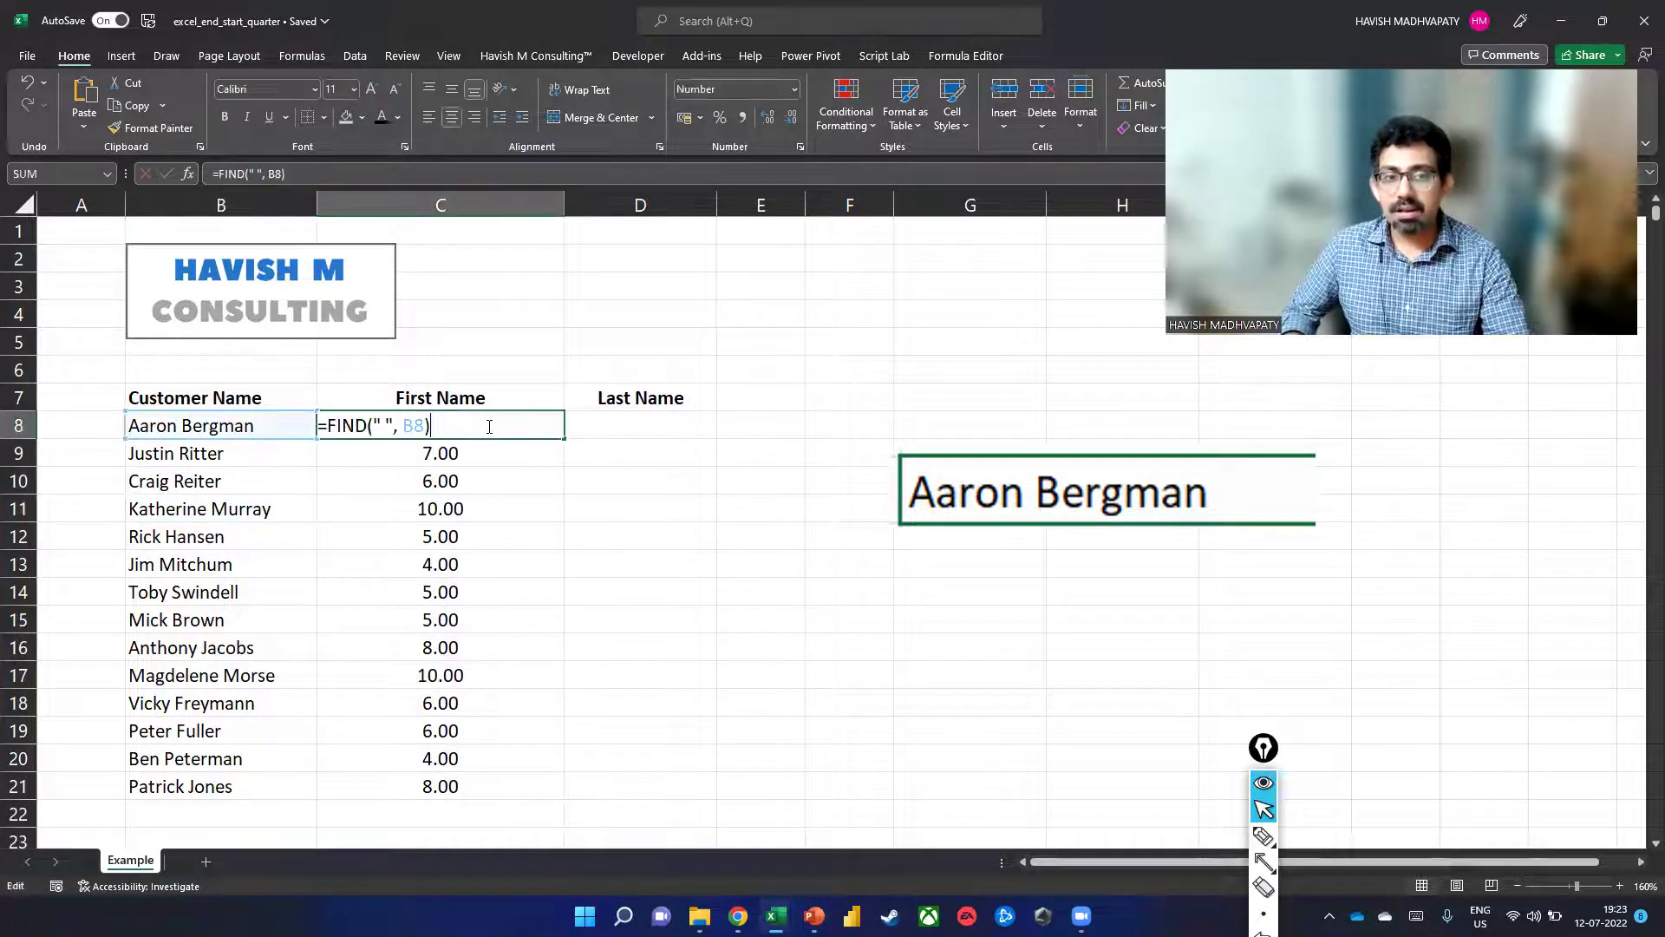
{"action": "type", "text": " - 1"}
{"action": "key", "text": "Return"}
{"action": "left_click", "coordinate": [486, 426]}
{"action": "key", "text": "ctrl+c"}
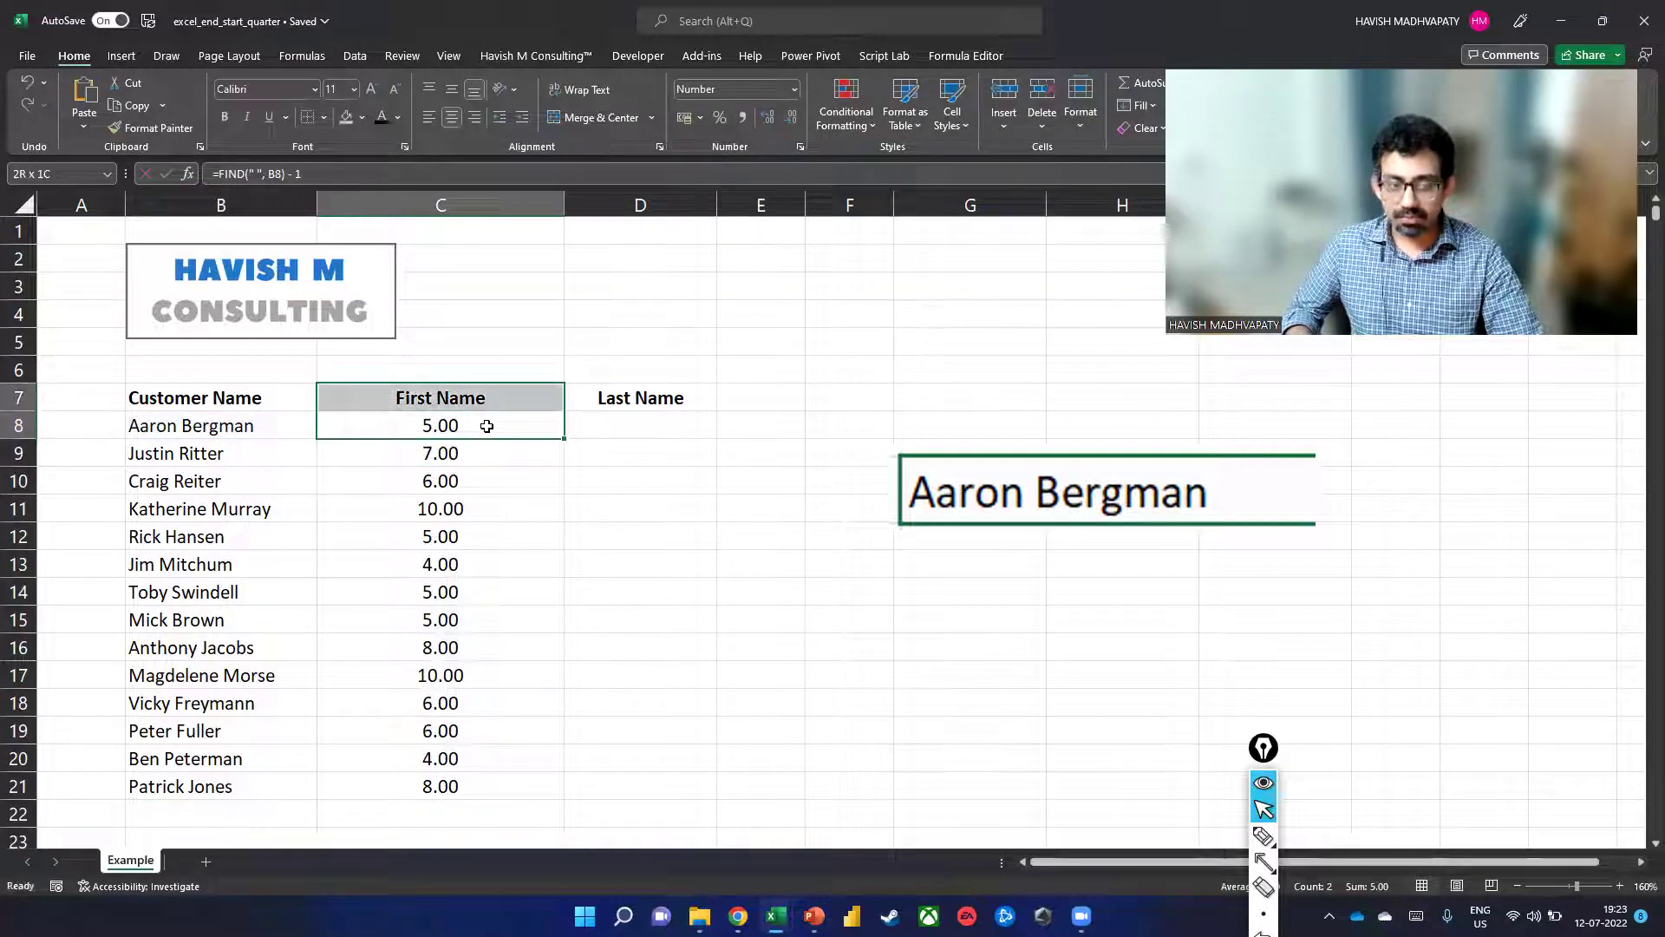
{"action": "key", "text": "ctrl+shift+Down"}
{"action": "key", "text": "ctrl+v"}
Step: Wrap the C8 formula as =LEFT(B8, FIND(" ", B8) - 1) and fill it down through C21
{"action": "left_click", "coordinate": [487, 426]}
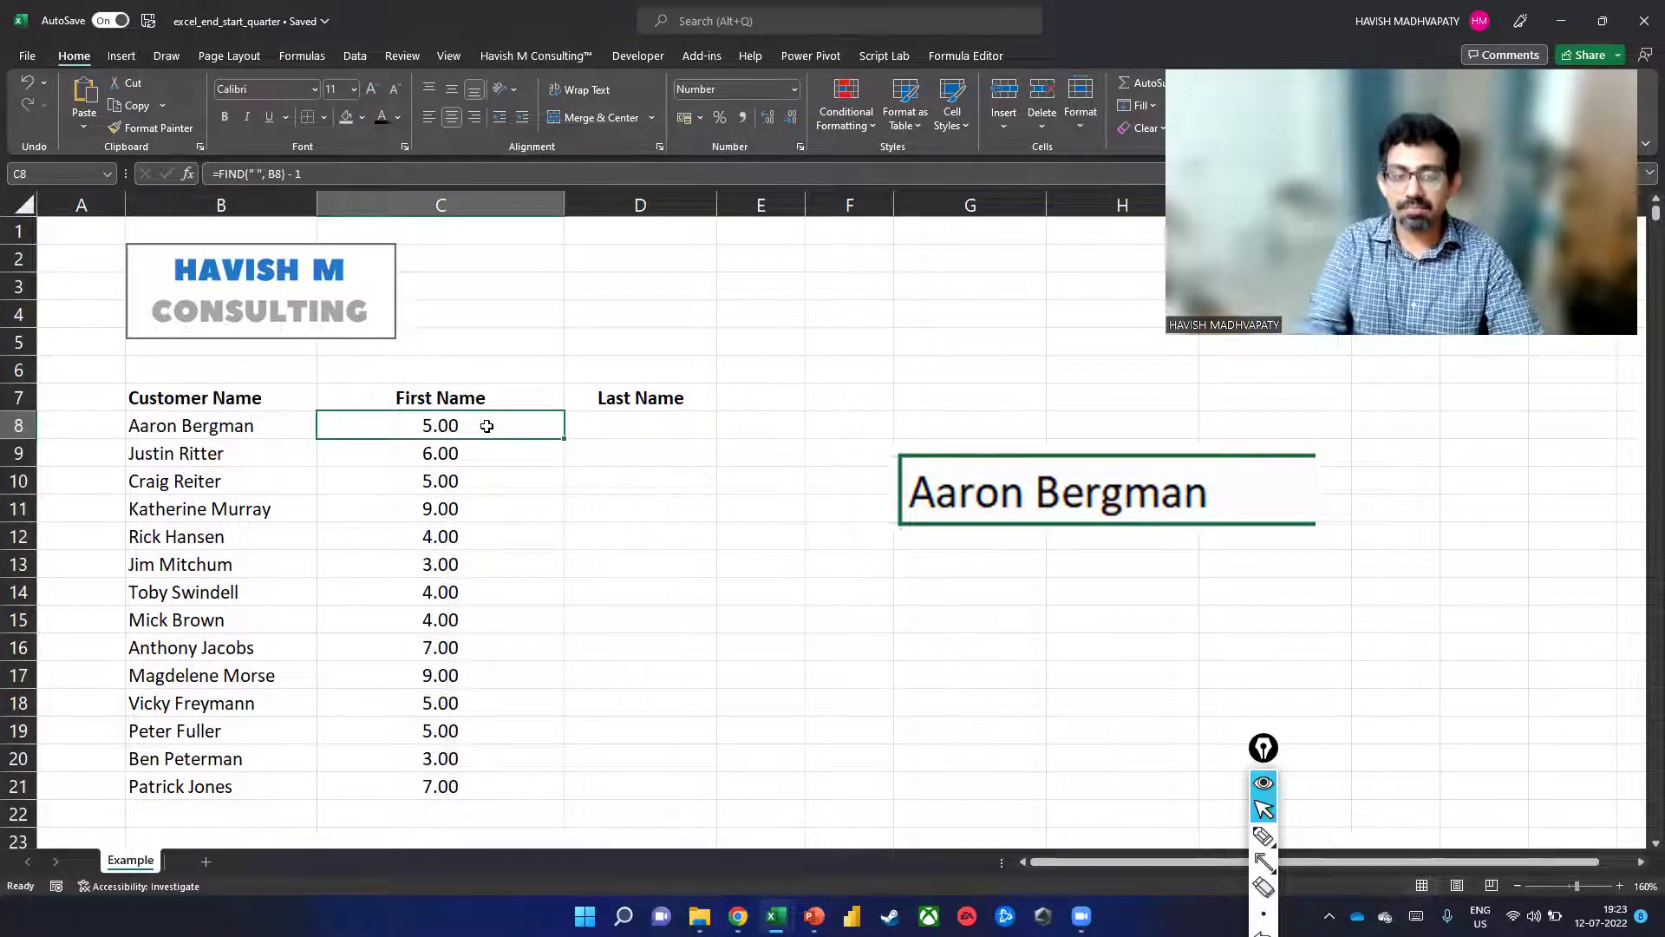
{"action": "double_click", "coordinate": [487, 426]}
{"action": "type", "text": "lef"}
{"action": "key", "text": "Tab"}
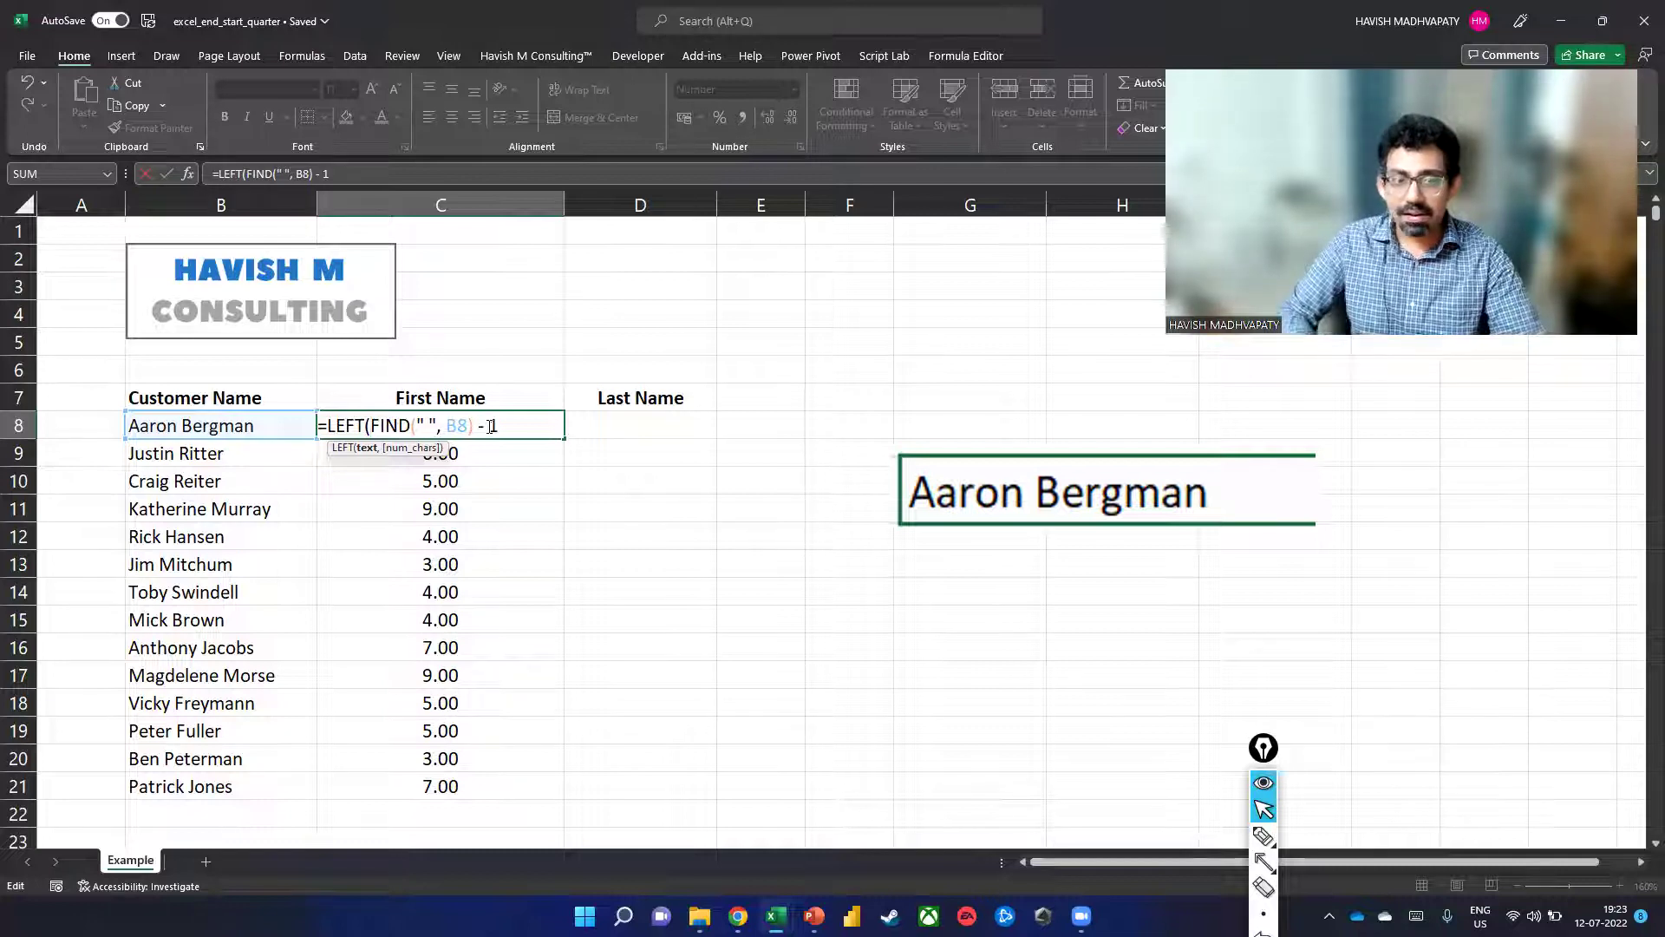
{"action": "type", "text": "b8,"}
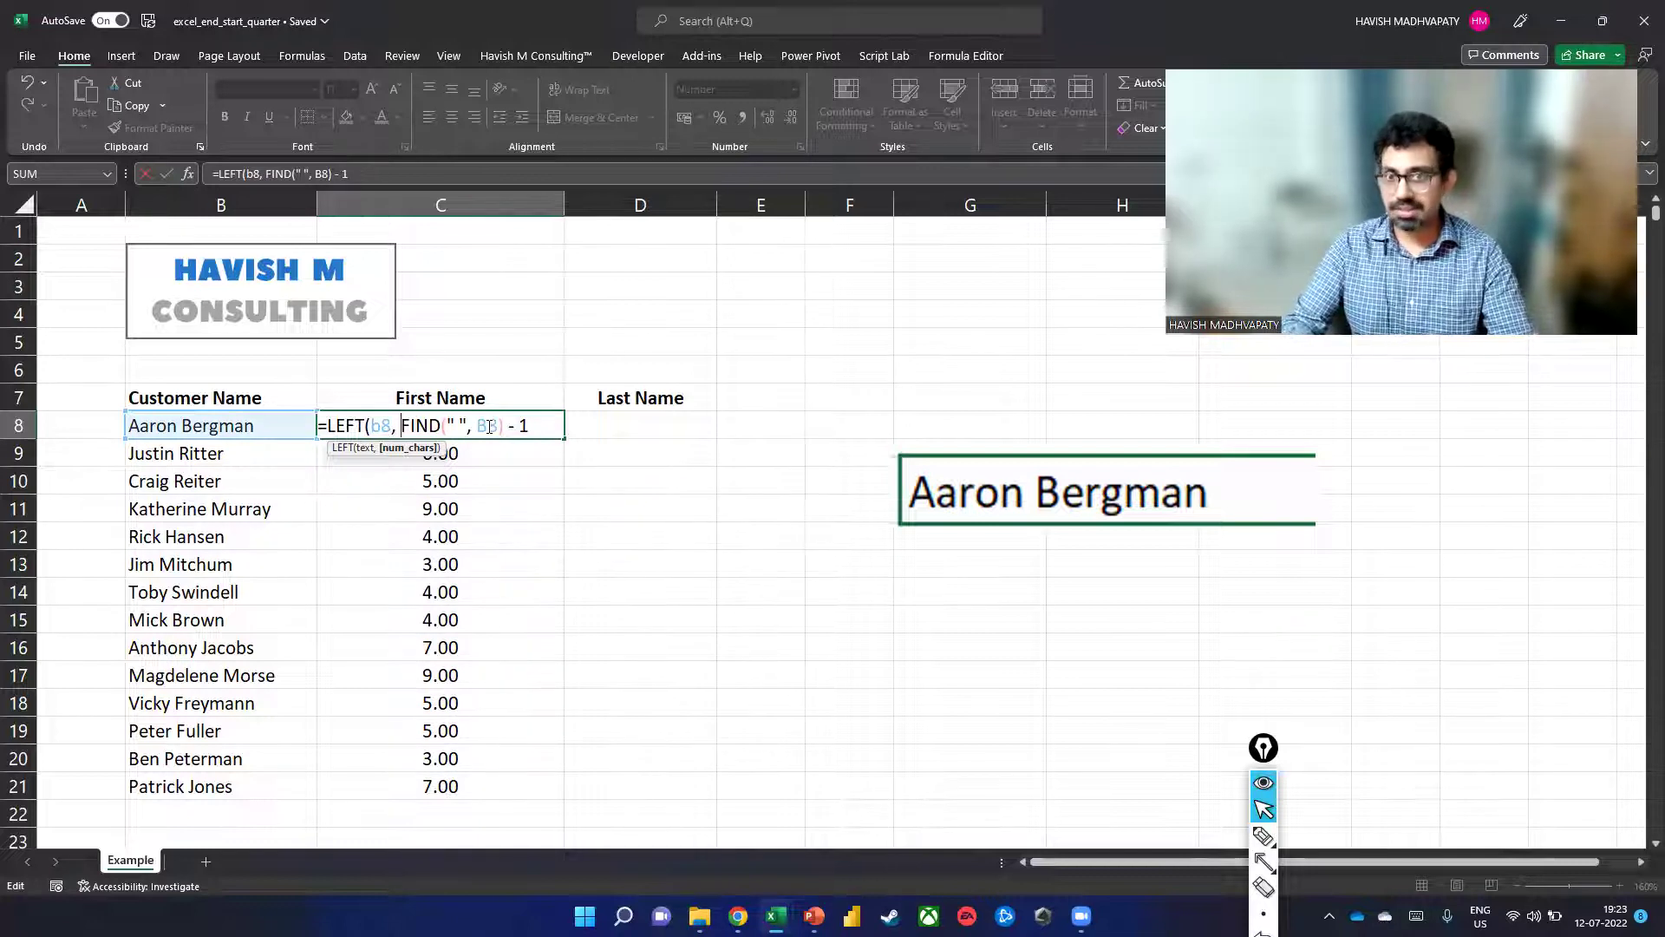
{"action": "type", "text": ")"}
{"action": "key", "text": "ctrl+Return"}
{"action": "key", "text": "ctrl+shift+Down"}
{"action": "key", "text": "ctrl+d"}
Step: Capture a screen snip of the C8 LEFT formula, paste it as a picture, and place it just above the name picture
{"action": "double_click", "coordinate": [537, 424]}
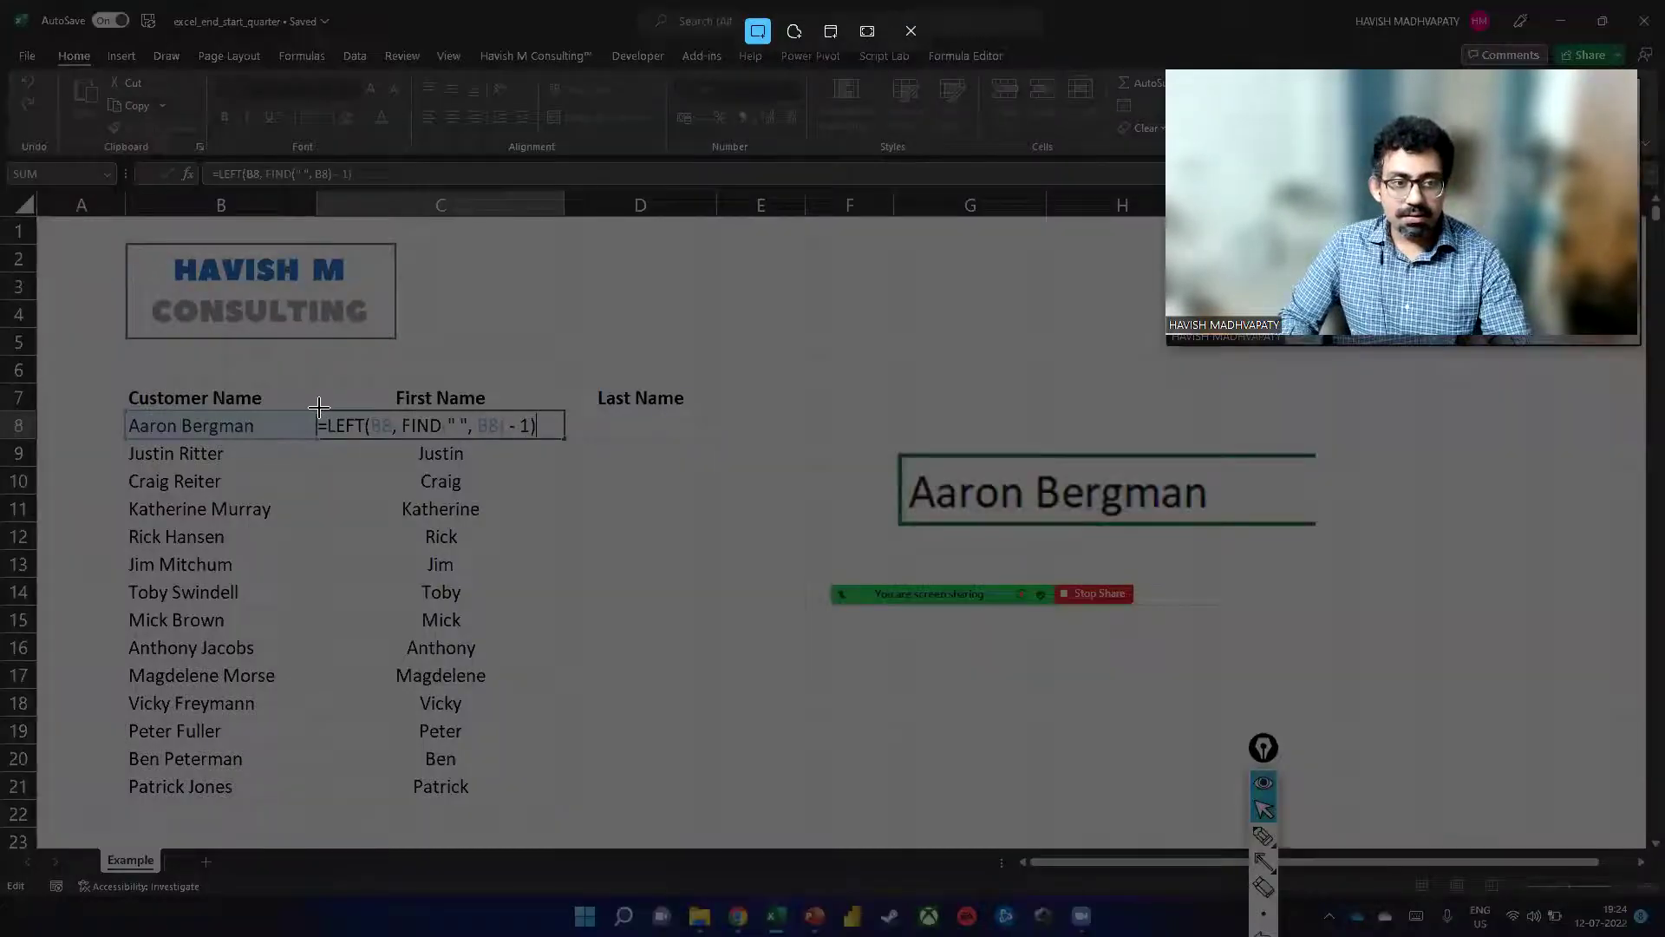
{"action": "left_click_drag", "start_coordinate": [316, 407], "coordinate": [555, 447]}
{"action": "key", "text": "Return"}
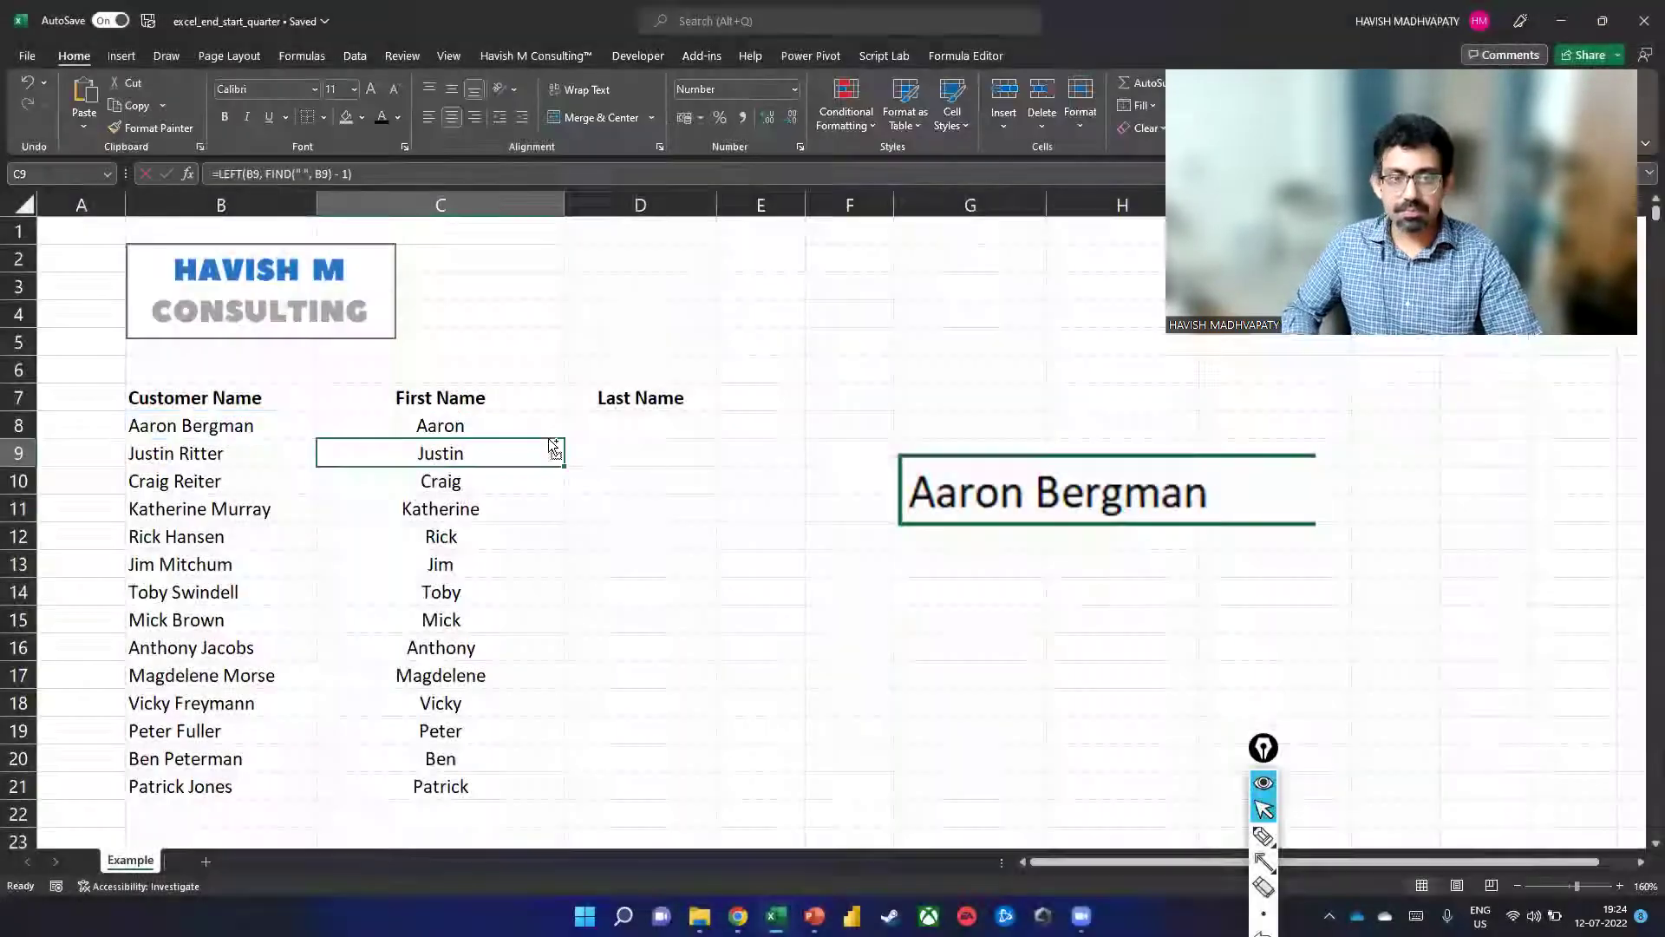
{"action": "key", "text": "ctrl+v"}
{"action": "left_click", "coordinate": [1077, 482]}
{"action": "left_click_drag", "start_coordinate": [740, 459], "coordinate": [1058, 408]}
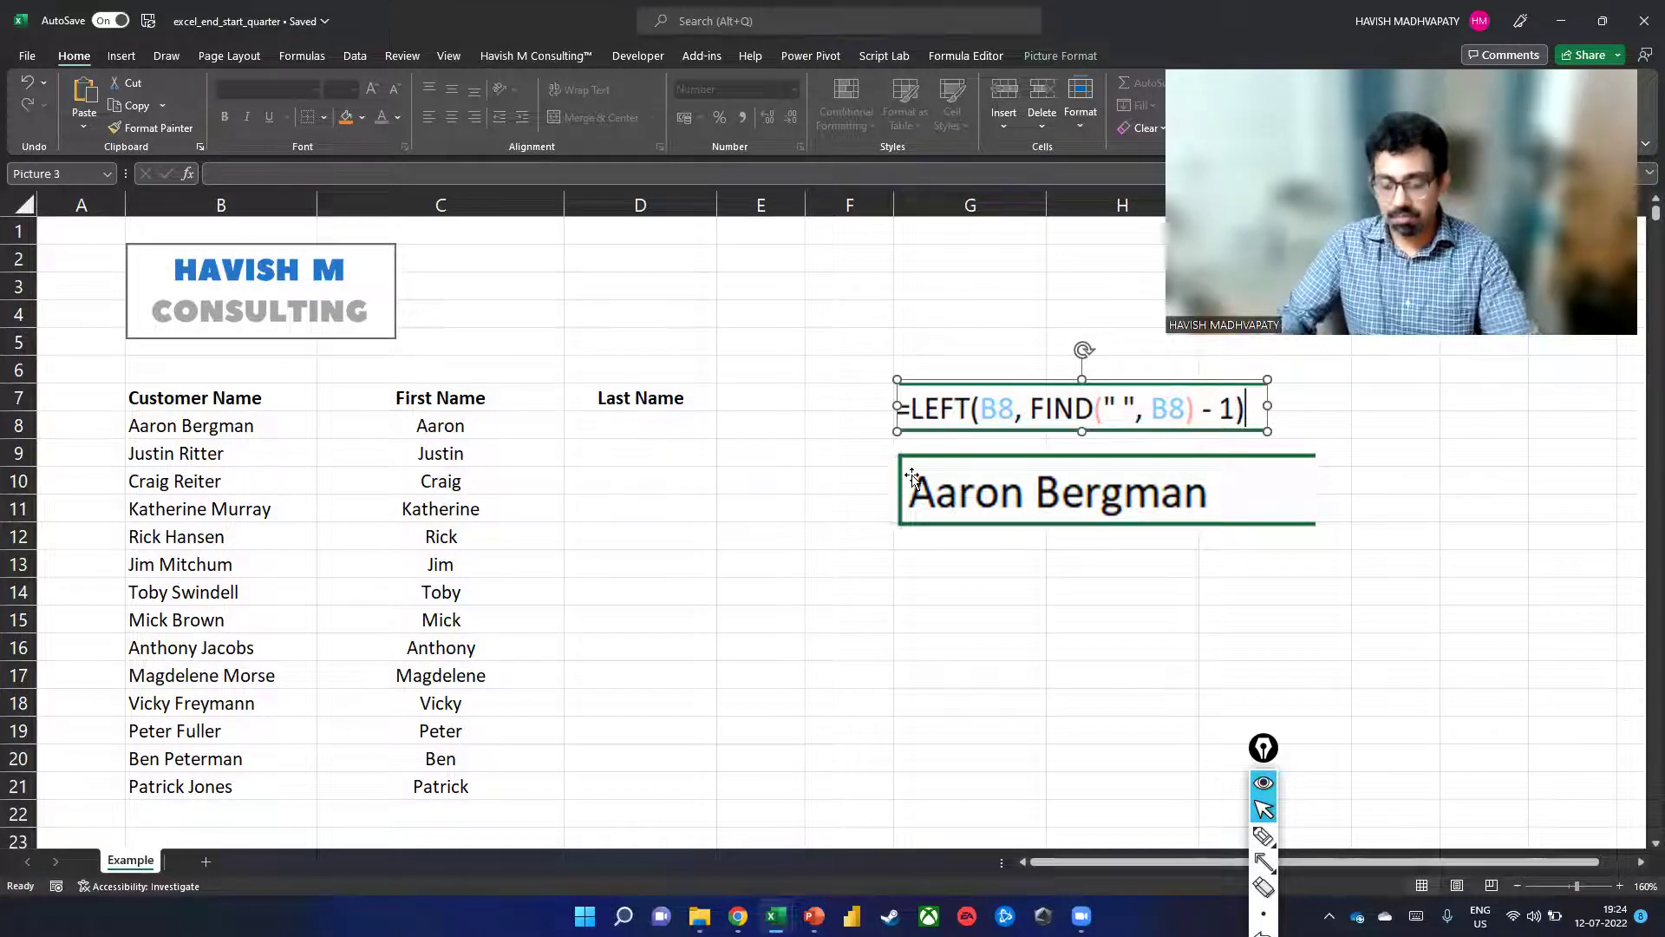
Step: Draw an arrow annotation just beneath the customer name in B8 and clear it
{"action": "key", "text": "ctrl+a"}
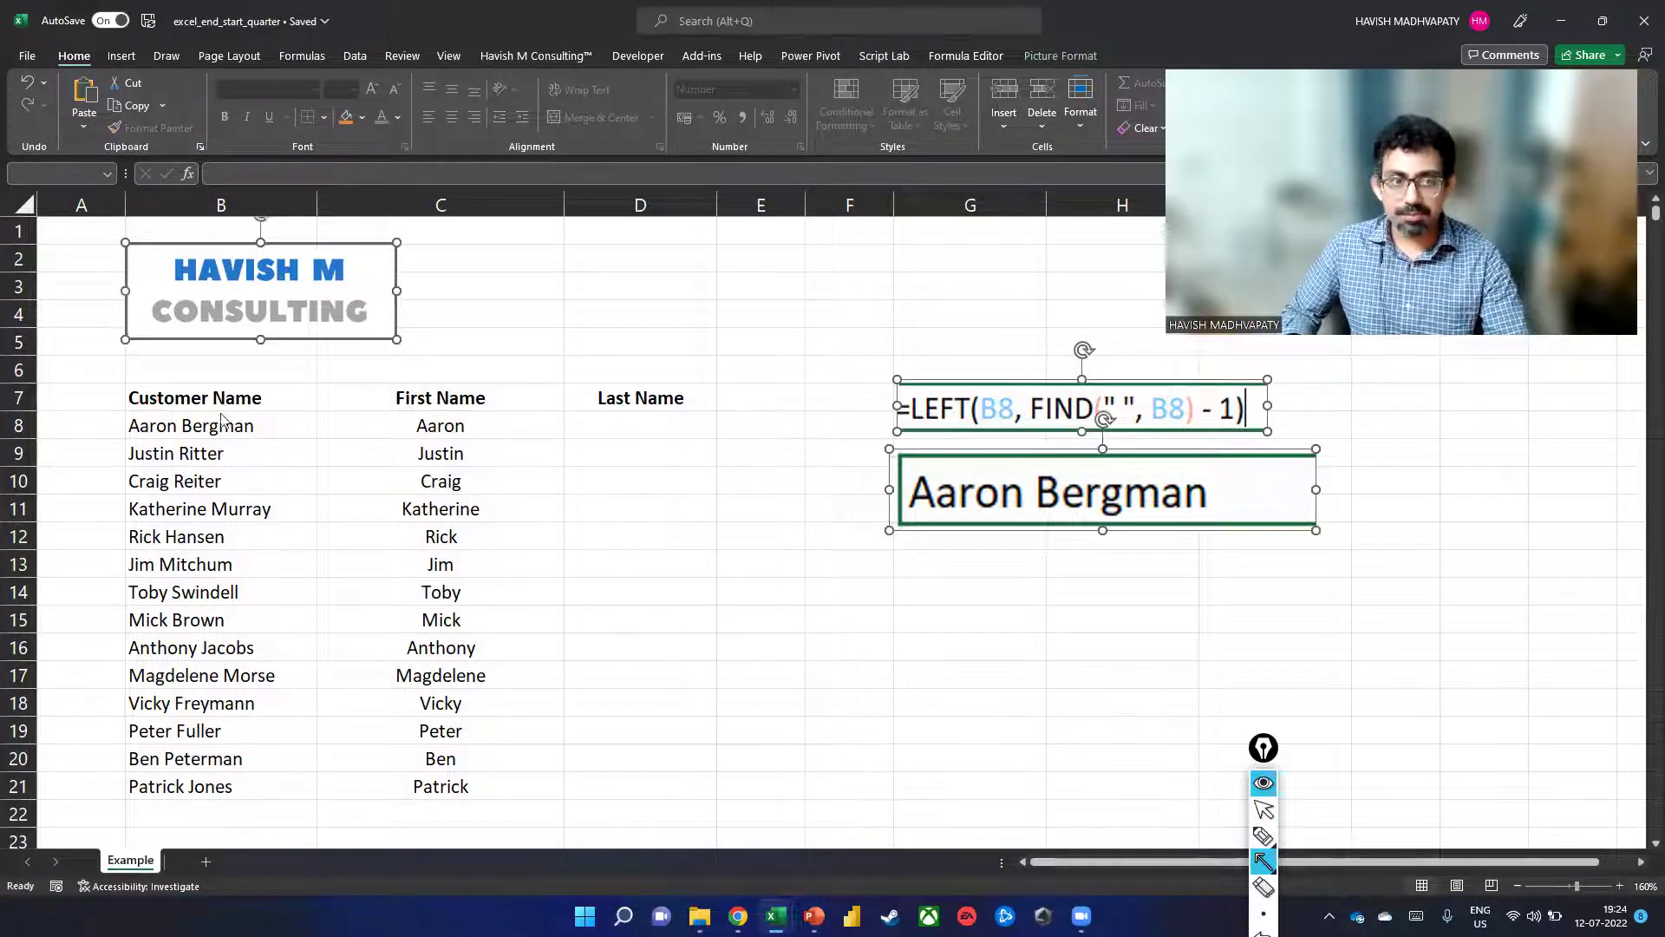
{"action": "left_click_drag", "start_coordinate": [282, 449], "coordinate": [184, 451]}
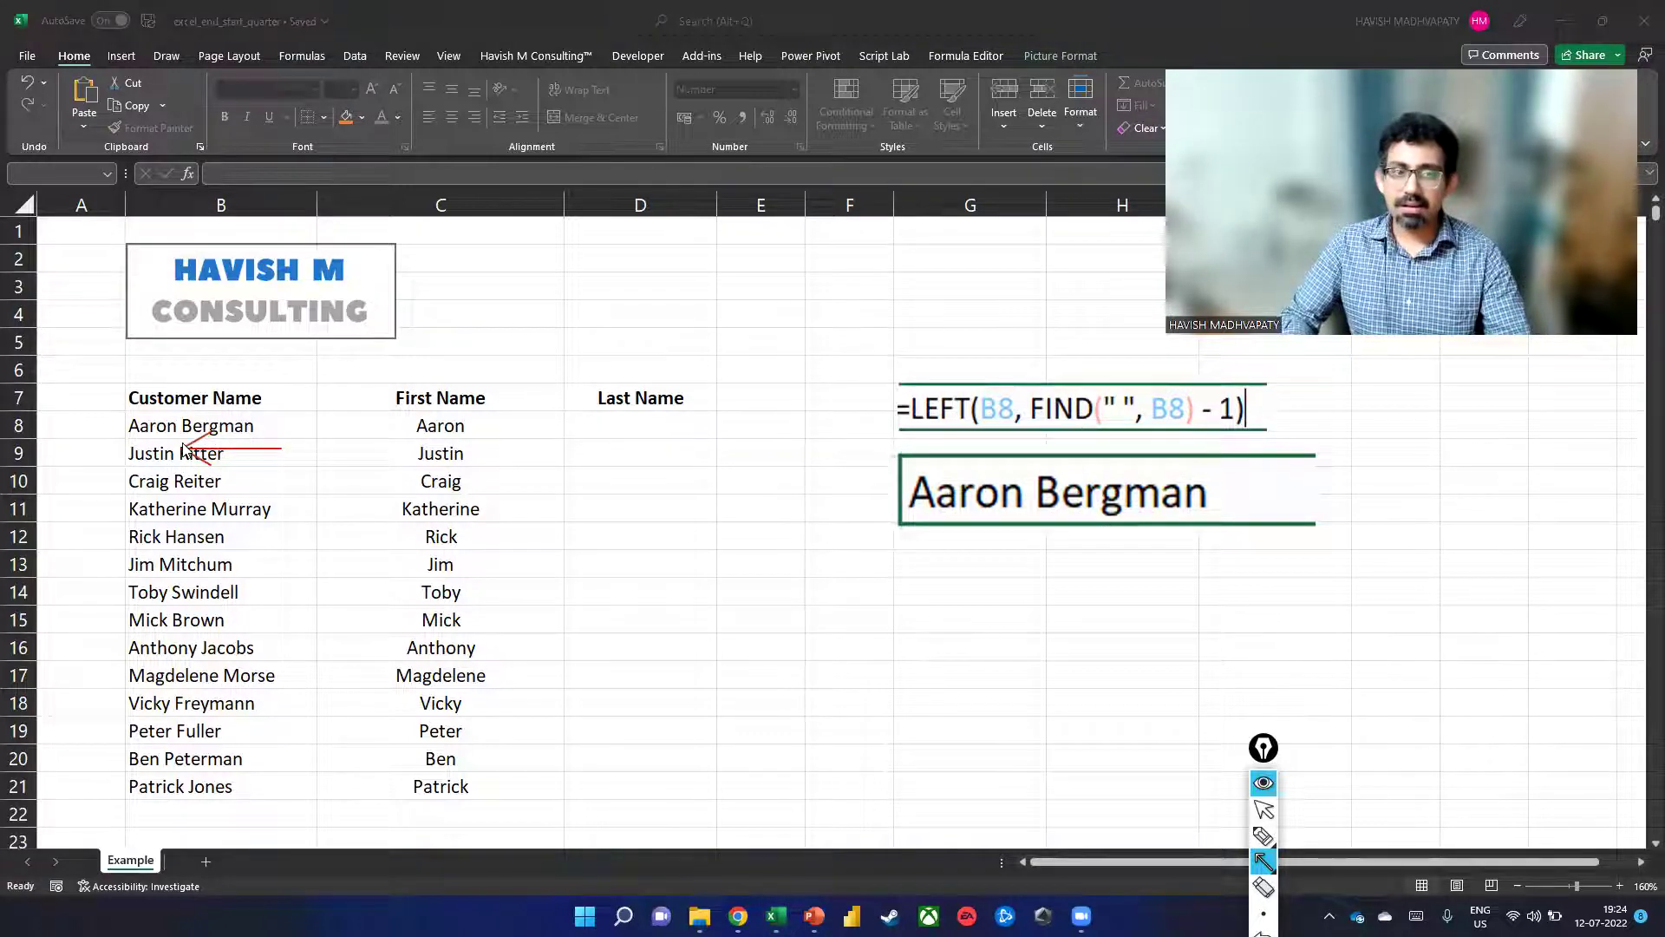
{"action": "key", "text": "Escape"}
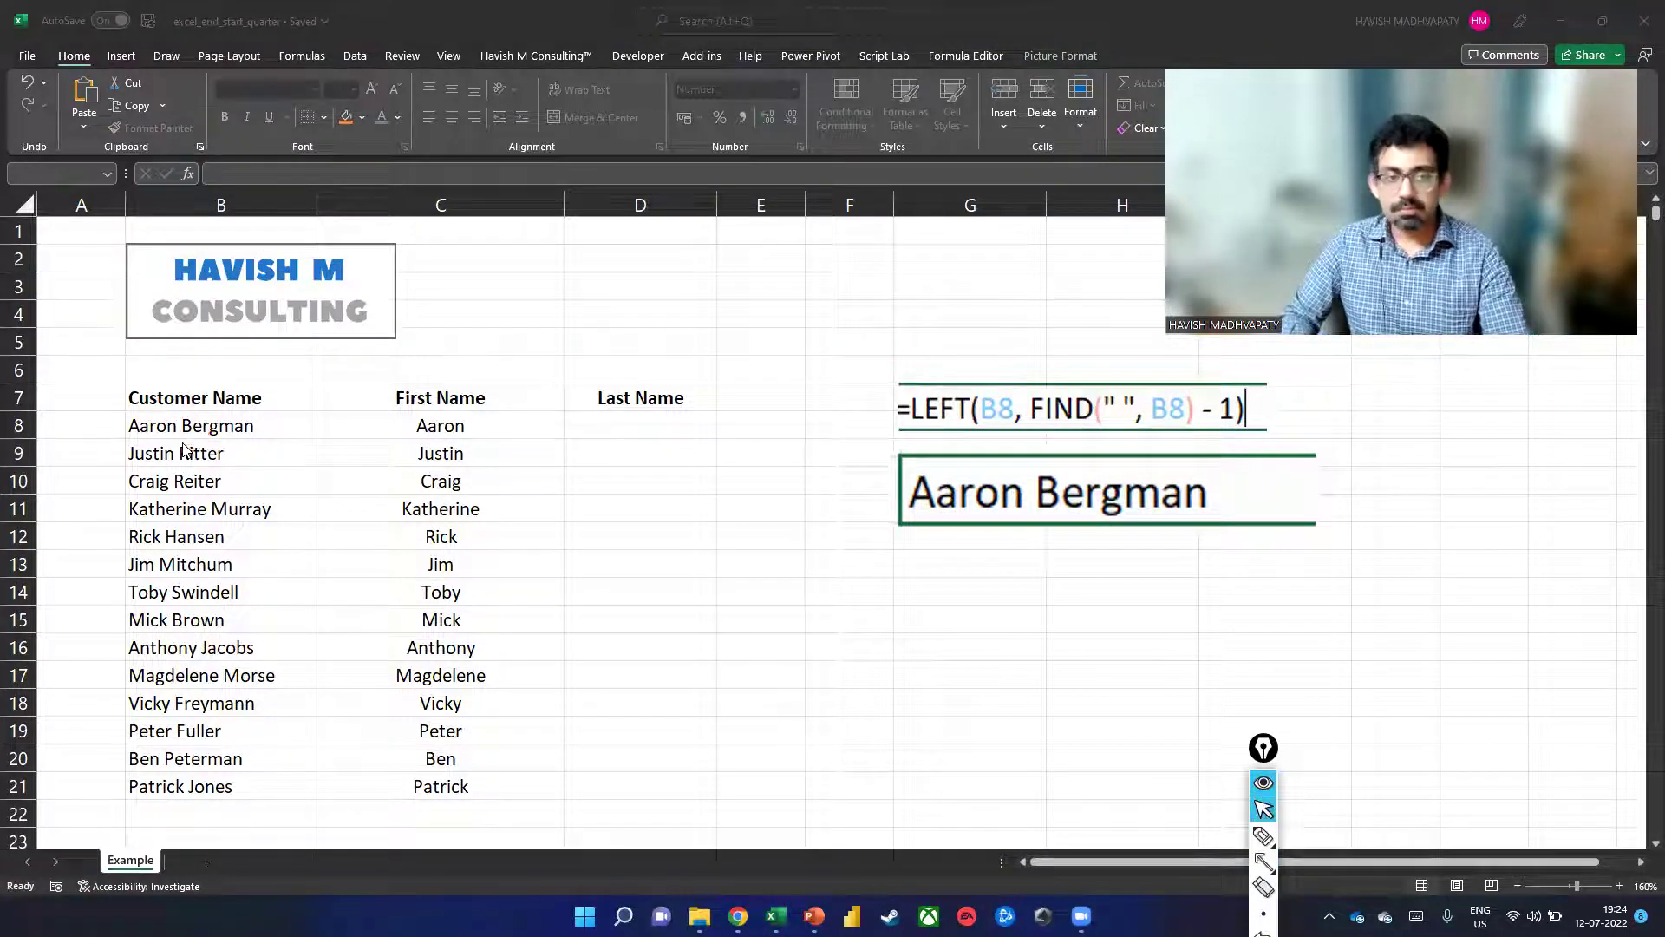
Step: Enter =LEN(B8) in D8 and apply the Number format to the cell
{"action": "left_click", "coordinate": [608, 425]}
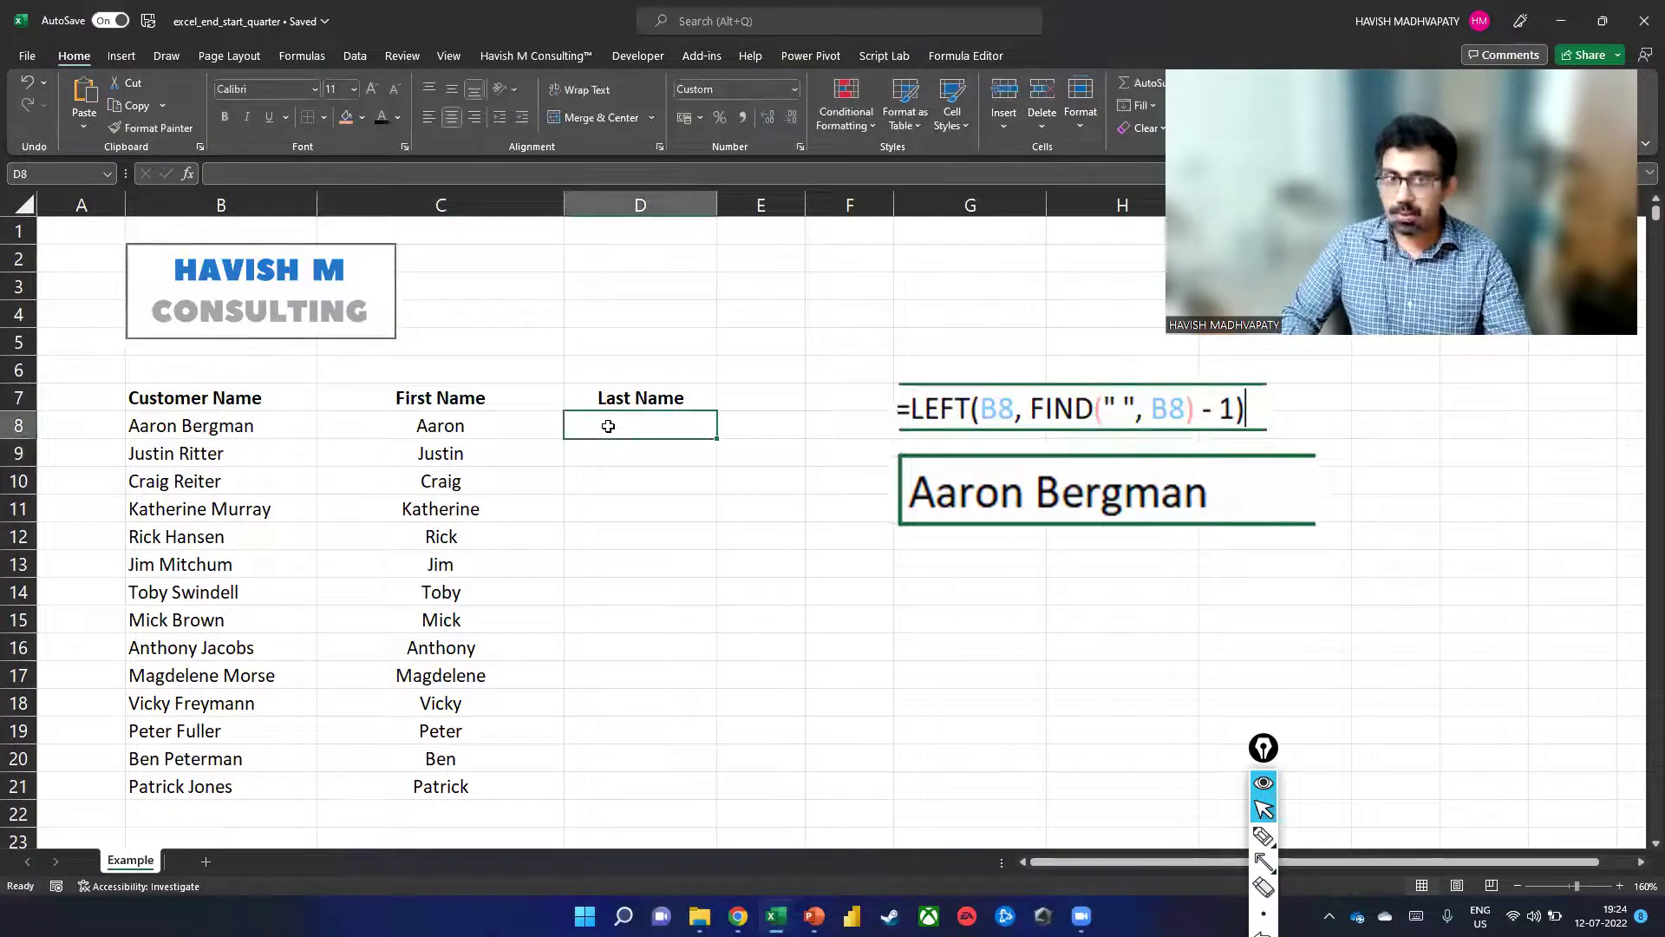
{"action": "type", "text": "=len"}
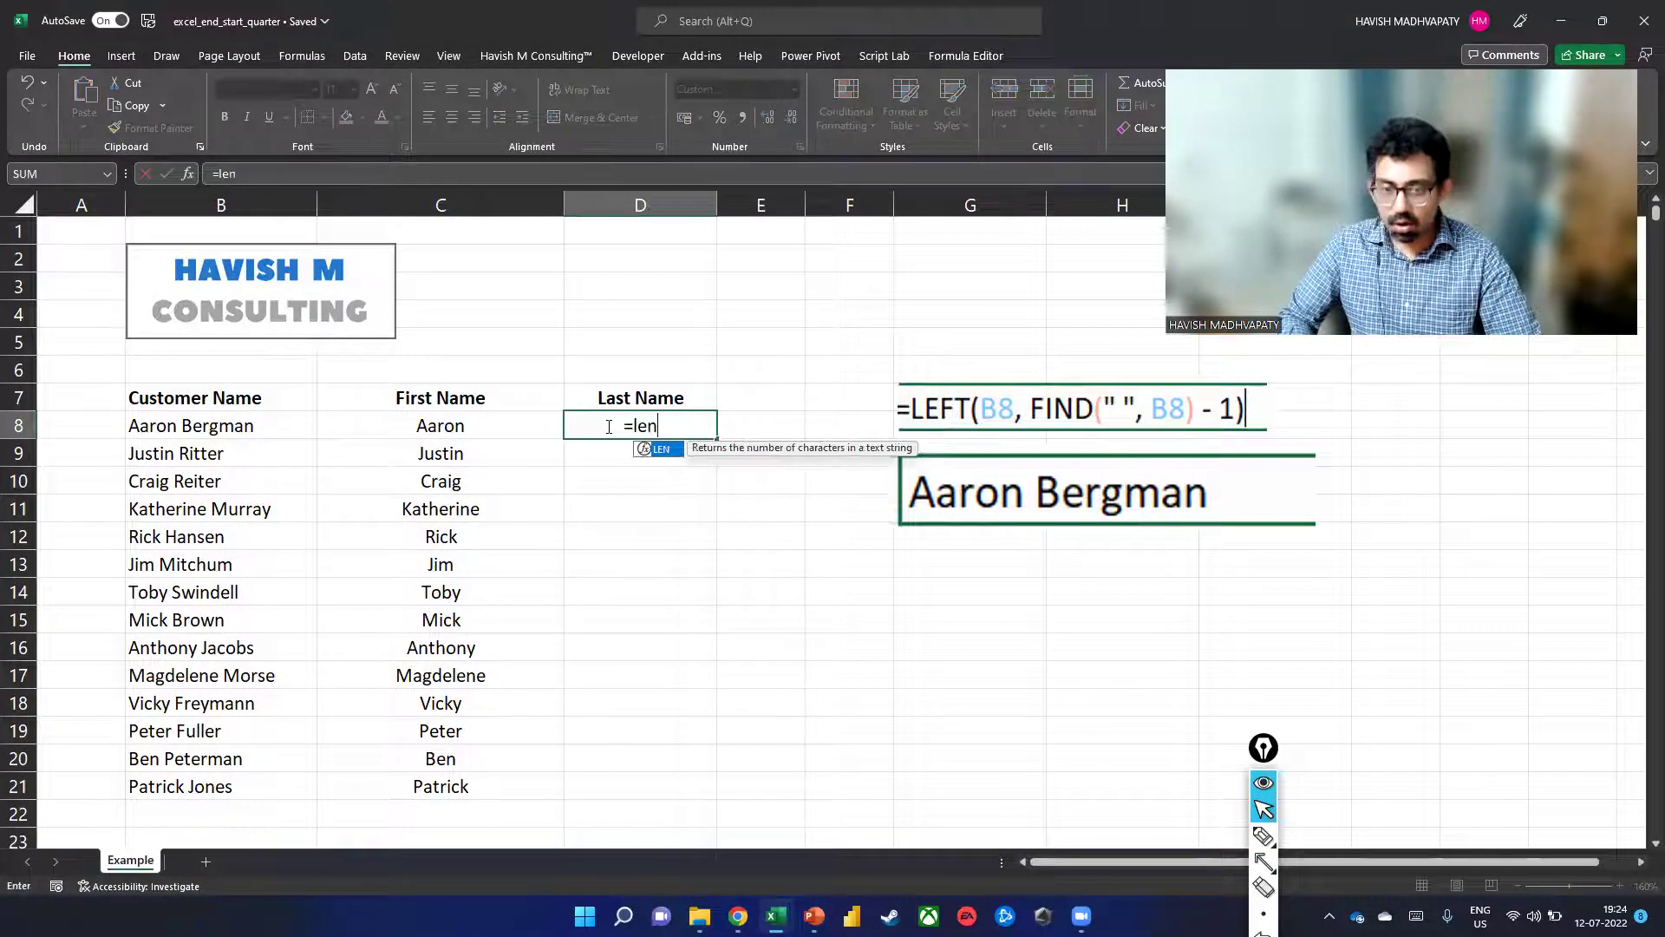
{"action": "key", "text": "Tab"}
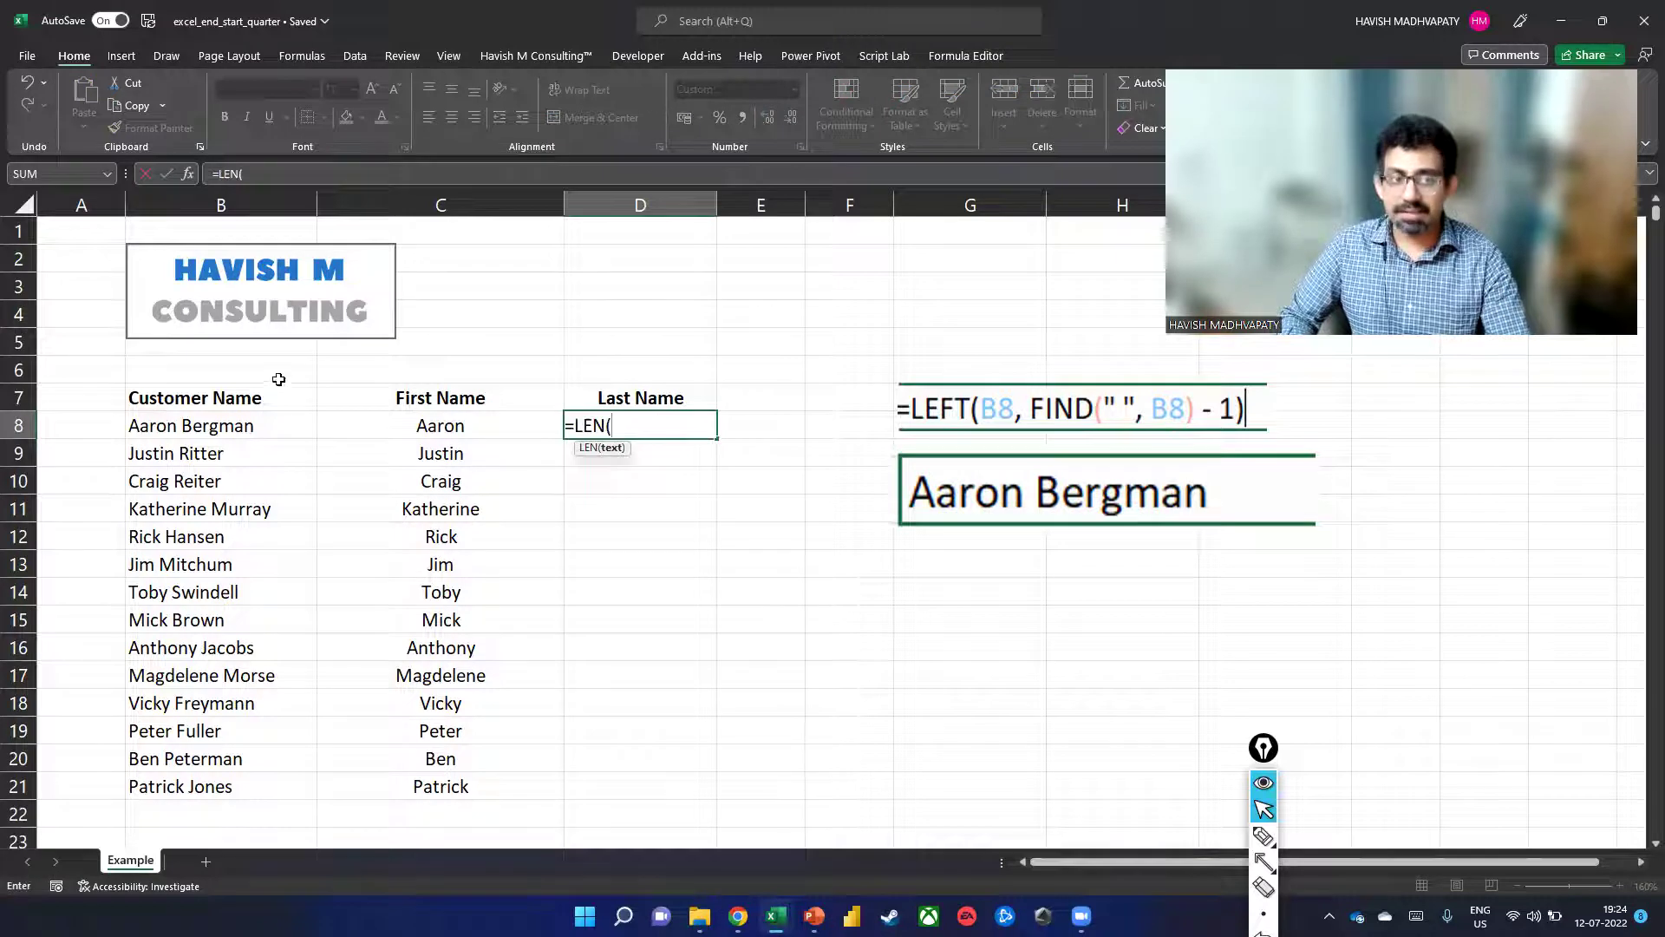
{"action": "left_click", "coordinate": [287, 420]}
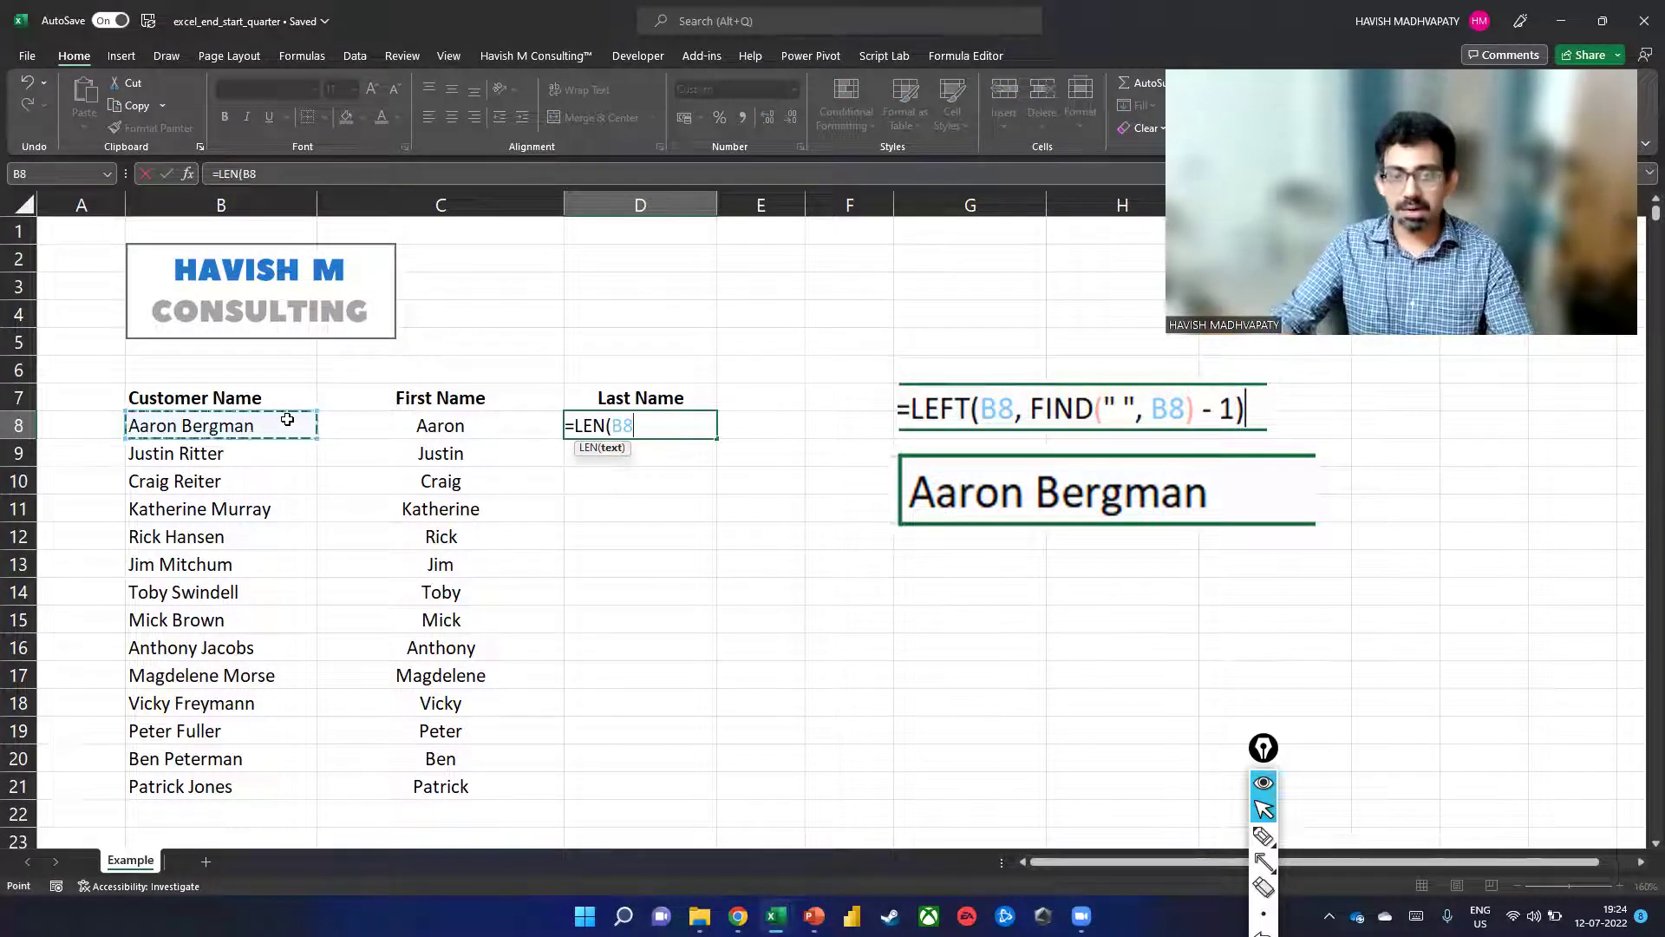
{"action": "type", "text": ")"}
{"action": "key", "text": "ctrl+Return"}
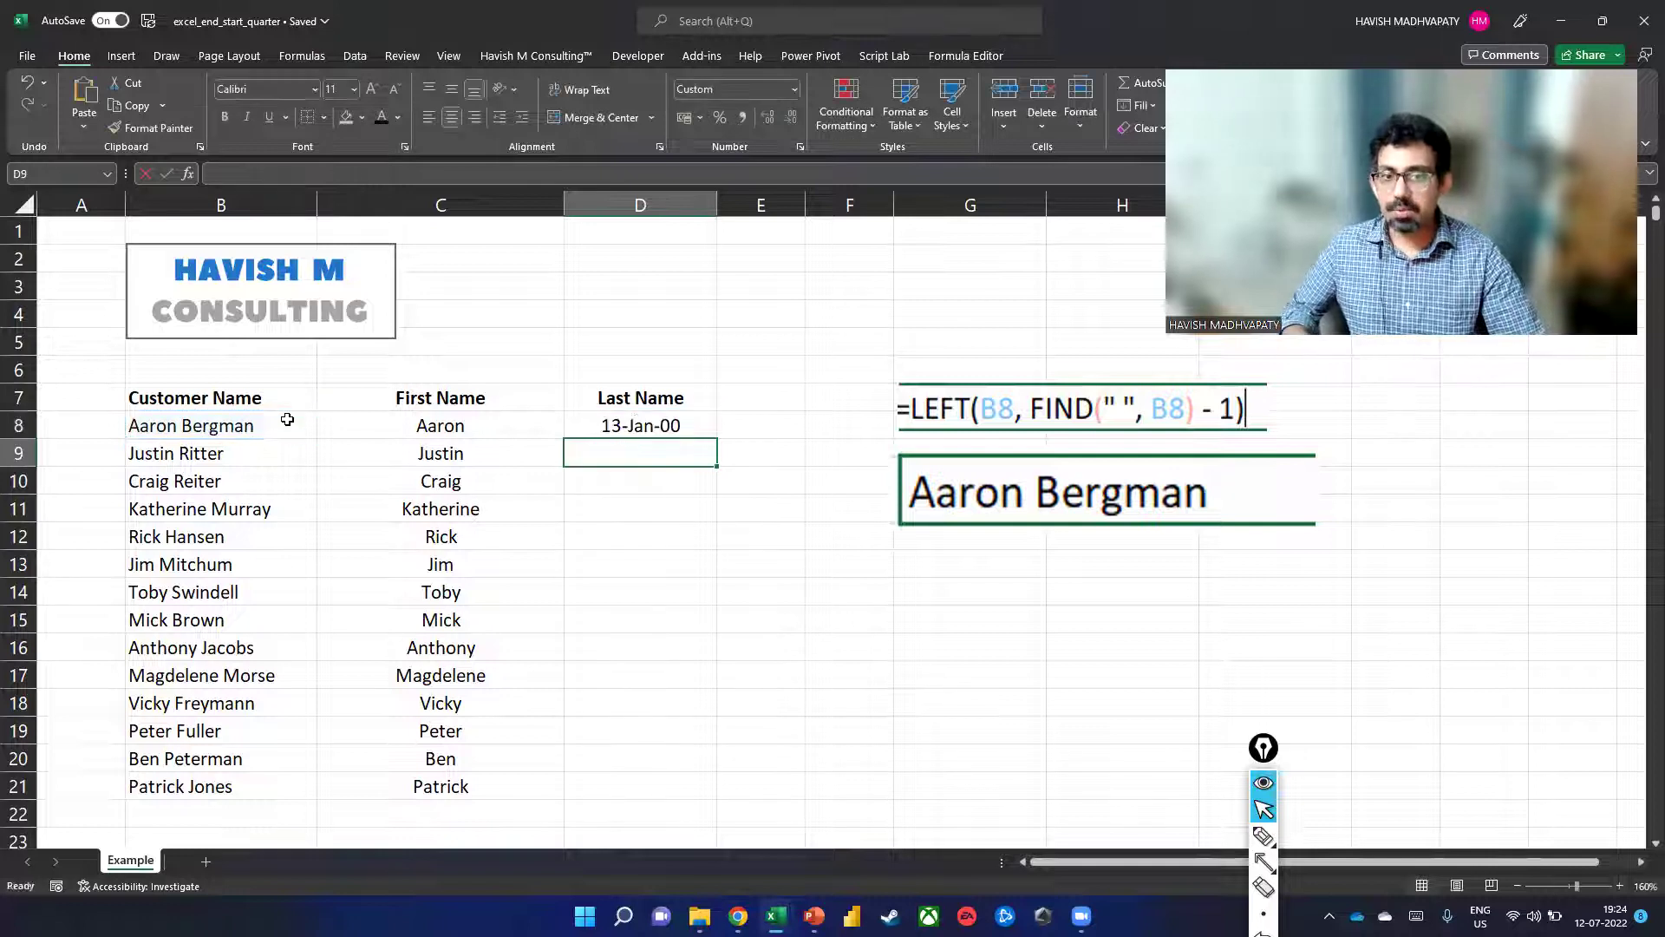
{"action": "left_click", "coordinate": [795, 90]}
{"action": "left_click", "coordinate": [777, 156]}
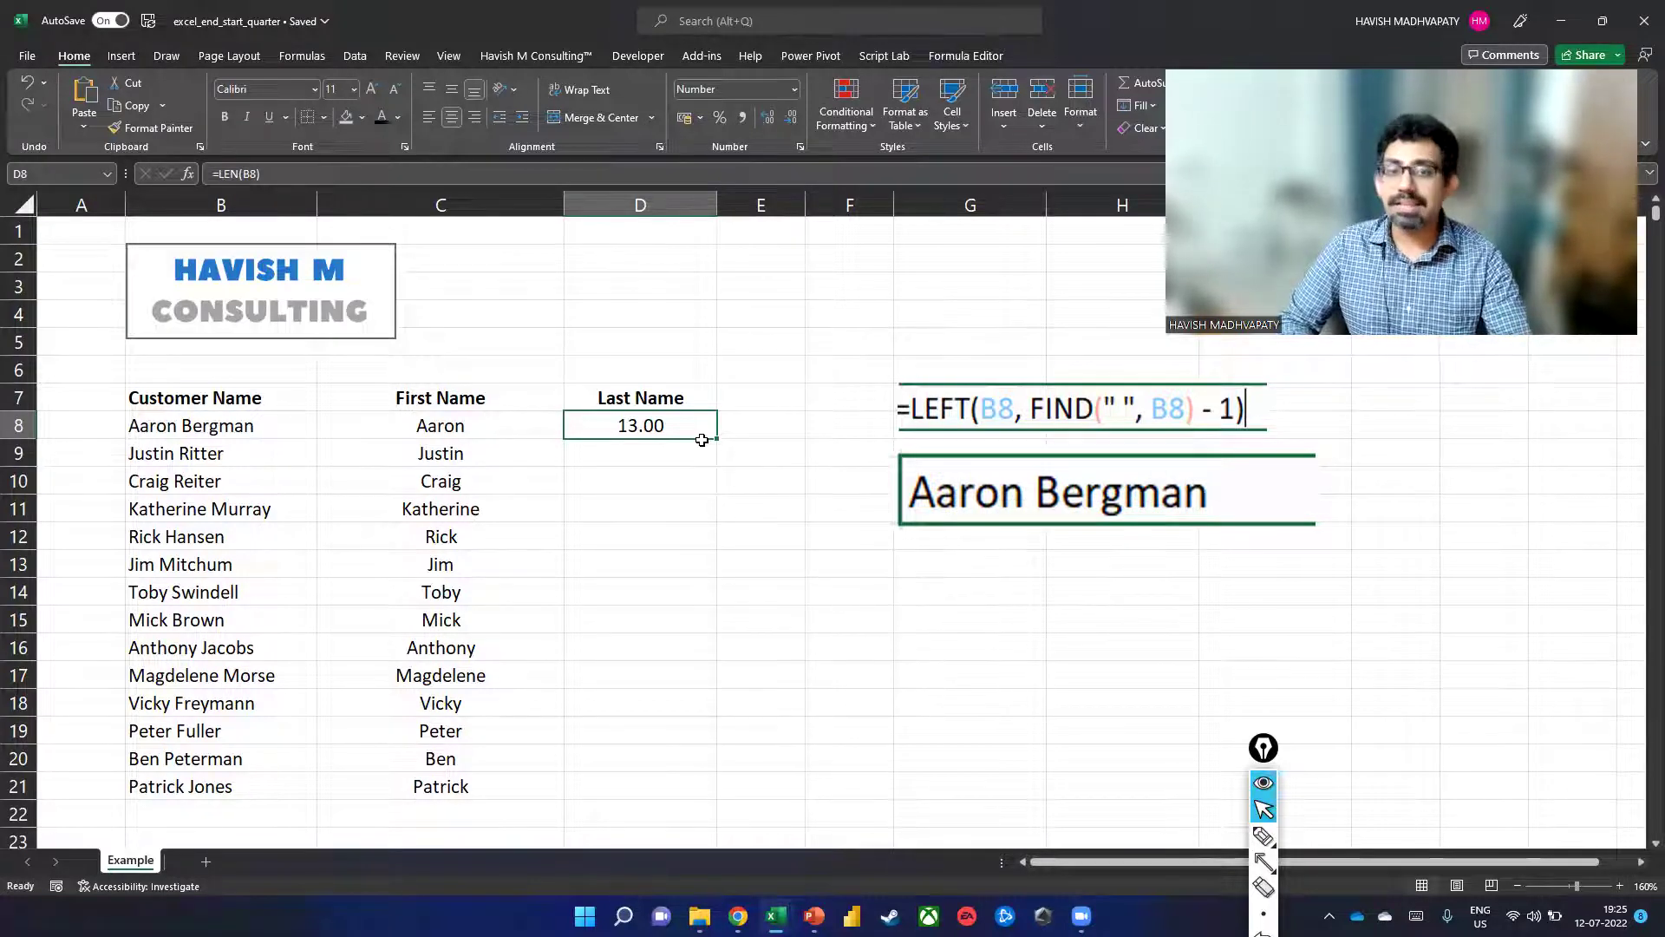
Step: Extend the D8 formula to =LEN(B8) - FIND(" ",B8)
{"action": "double_click", "coordinate": [701, 430]}
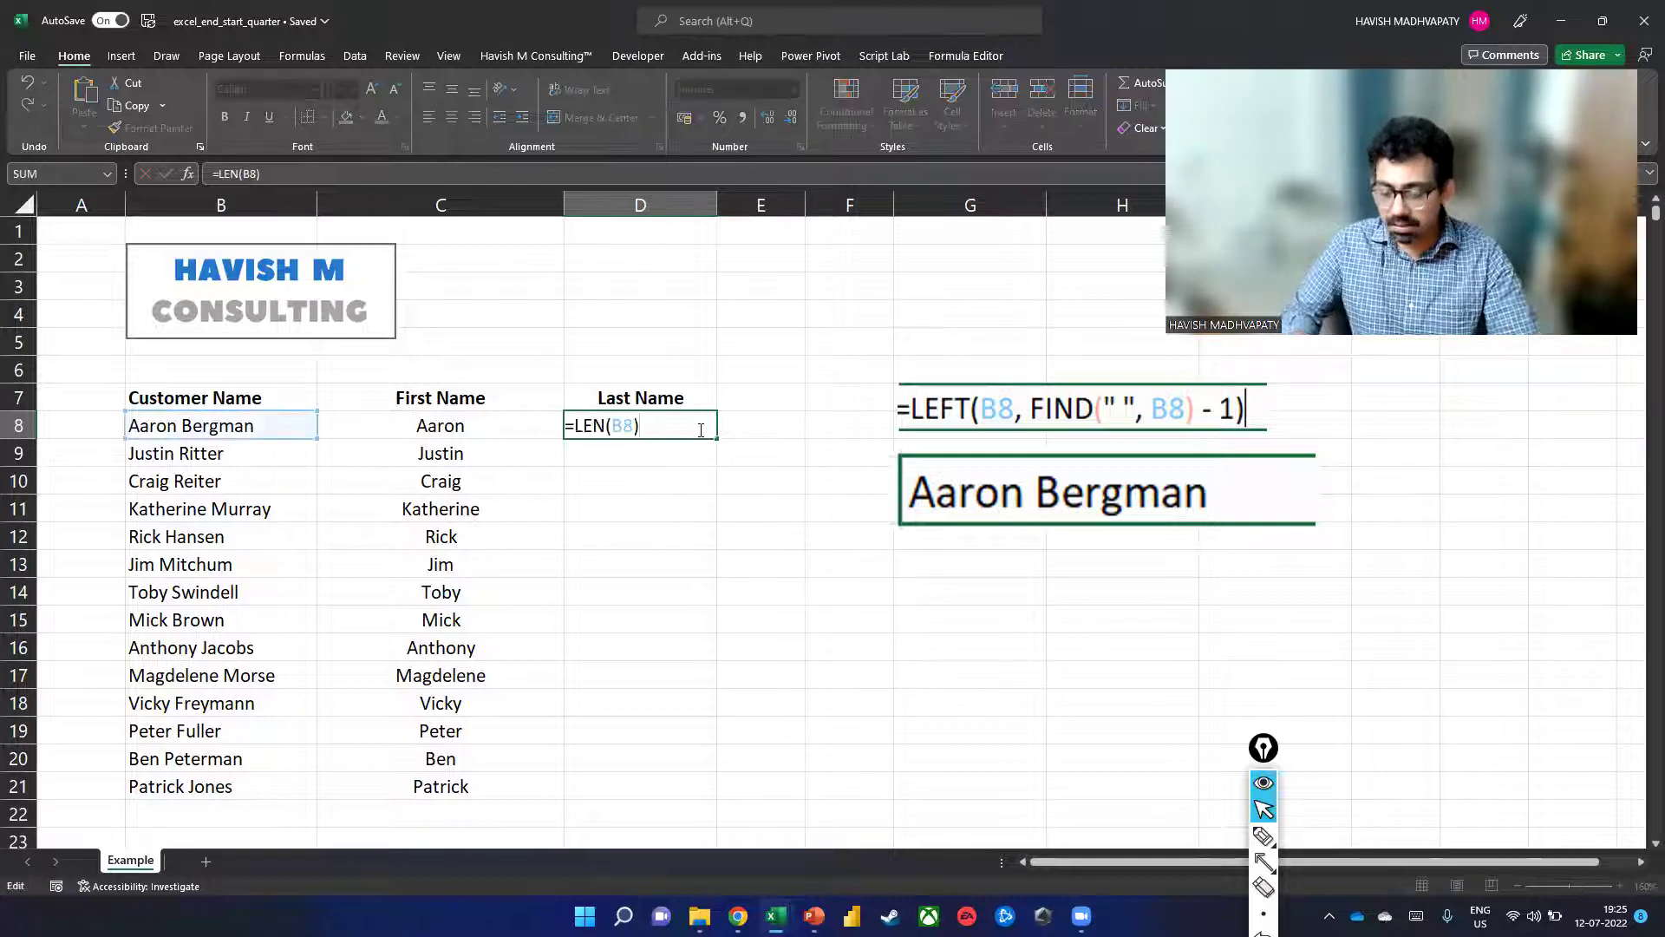
{"action": "type", "text": "- find"}
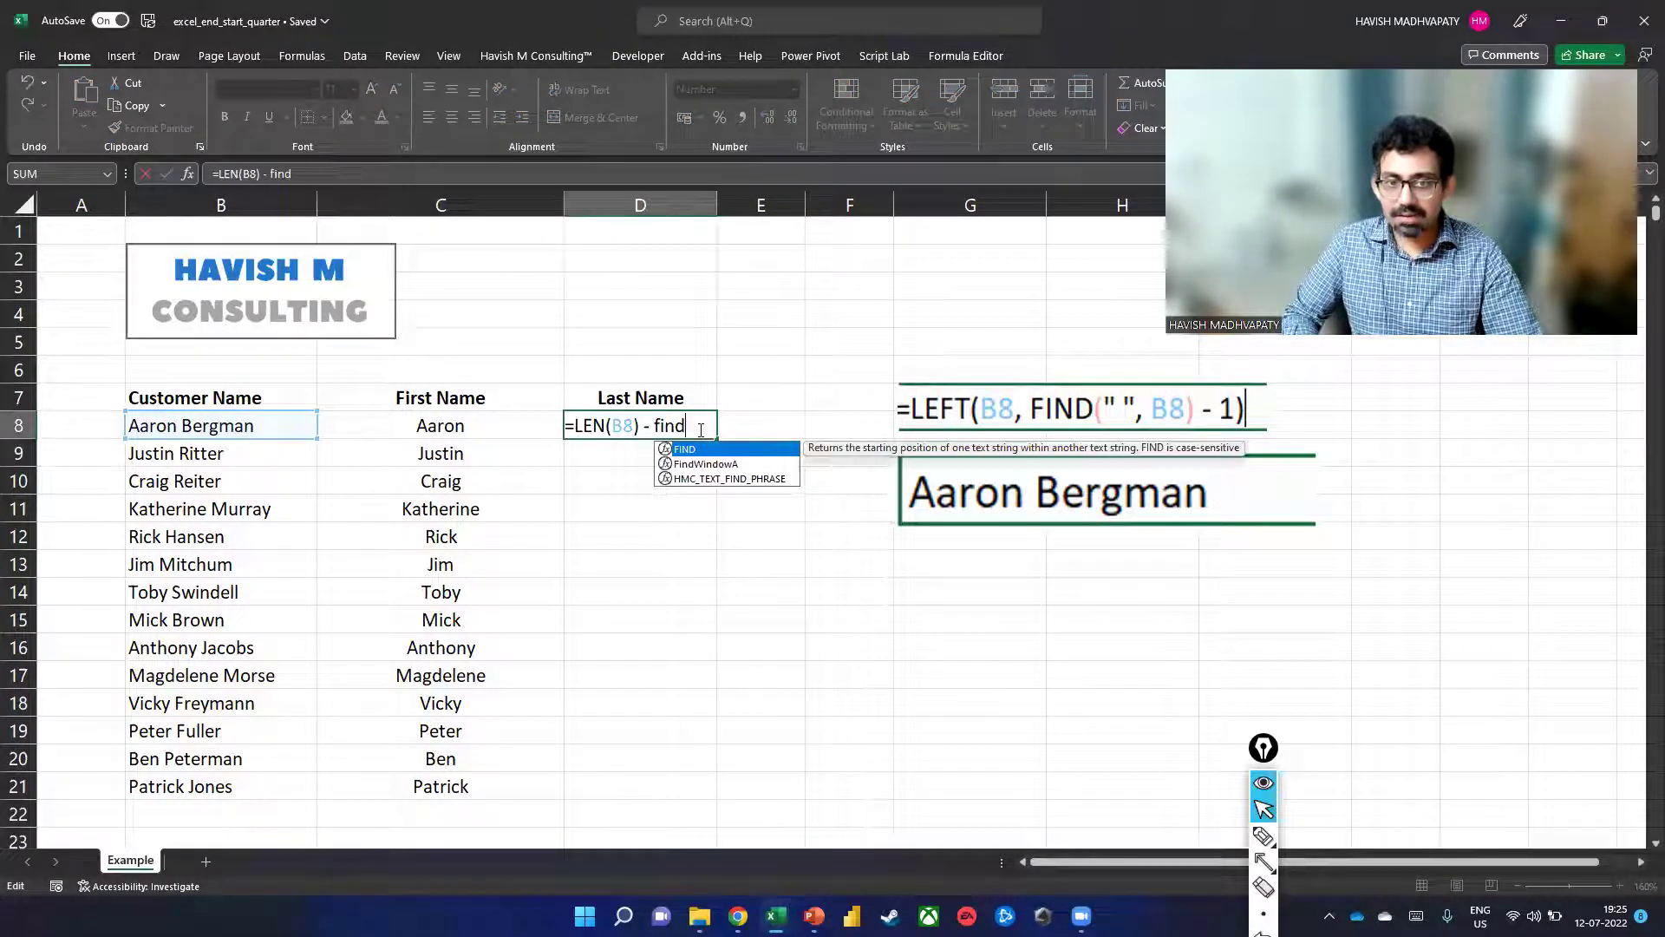
{"action": "key", "text": "Tab"}
{"action": "type", "text": "\" \",b8)"}
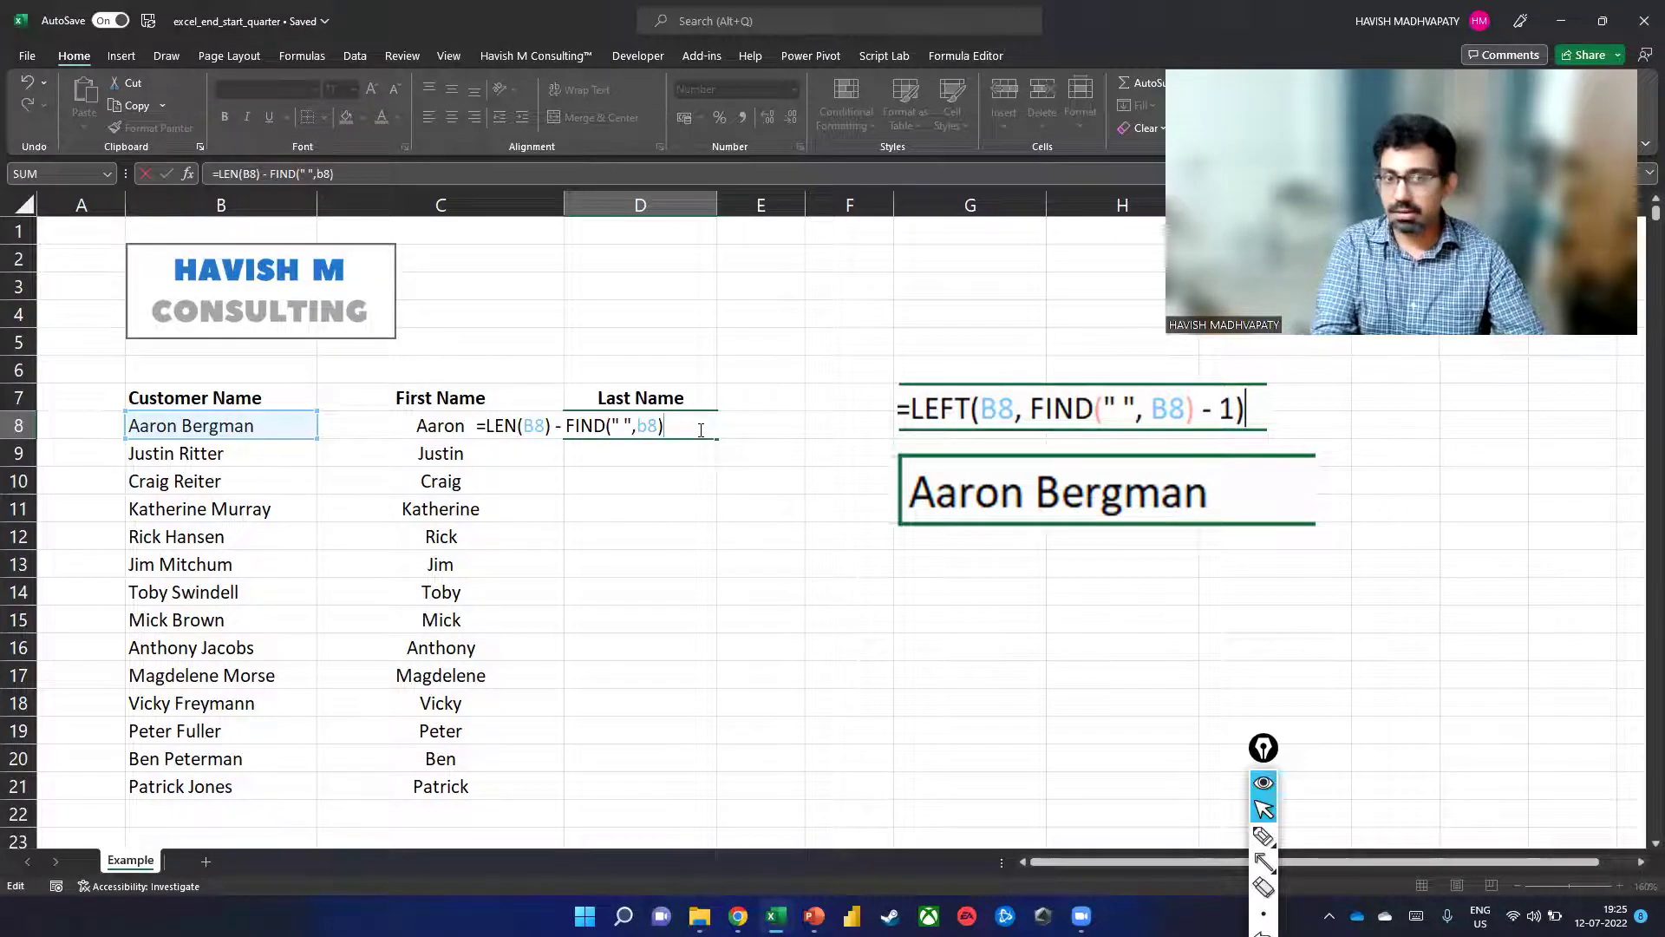
{"action": "key", "text": "Return"}
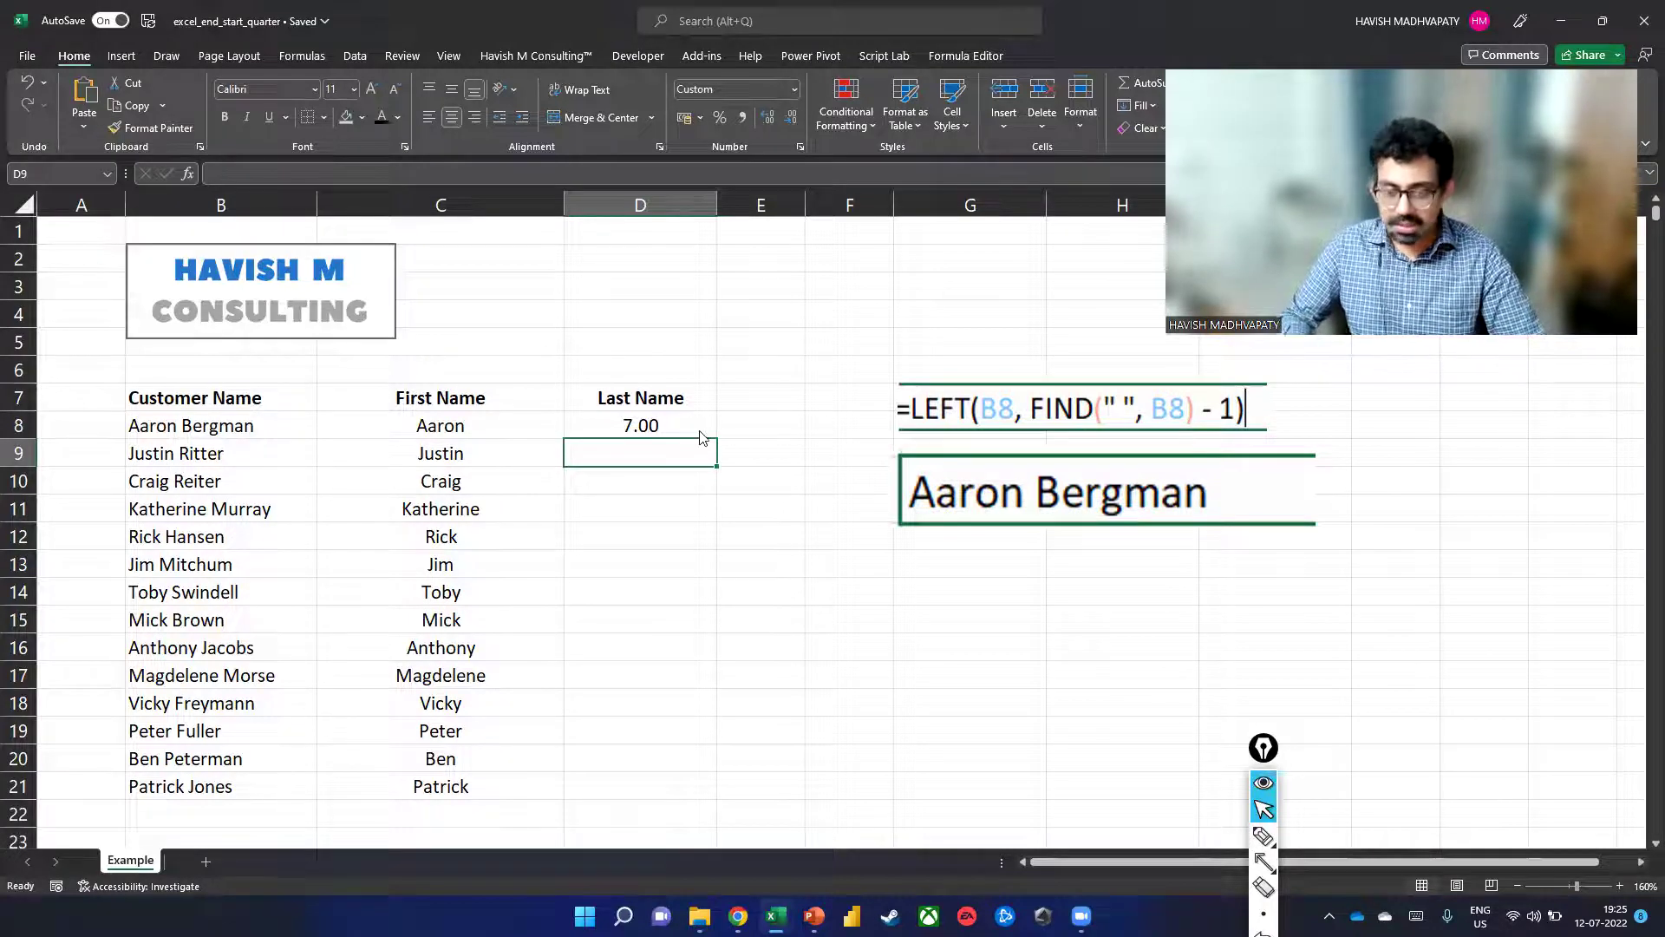
Step: Mark the full name and first name in the name picture with lines, point an arrow at the last name, and clear the annotations
{"action": "key", "text": "ctrl+shift+3"}
{"action": "left_click_drag", "start_coordinate": [893, 543], "coordinate": [1224, 544]}
{"action": "left_click_drag", "start_coordinate": [885, 497], "coordinate": [1034, 497]}
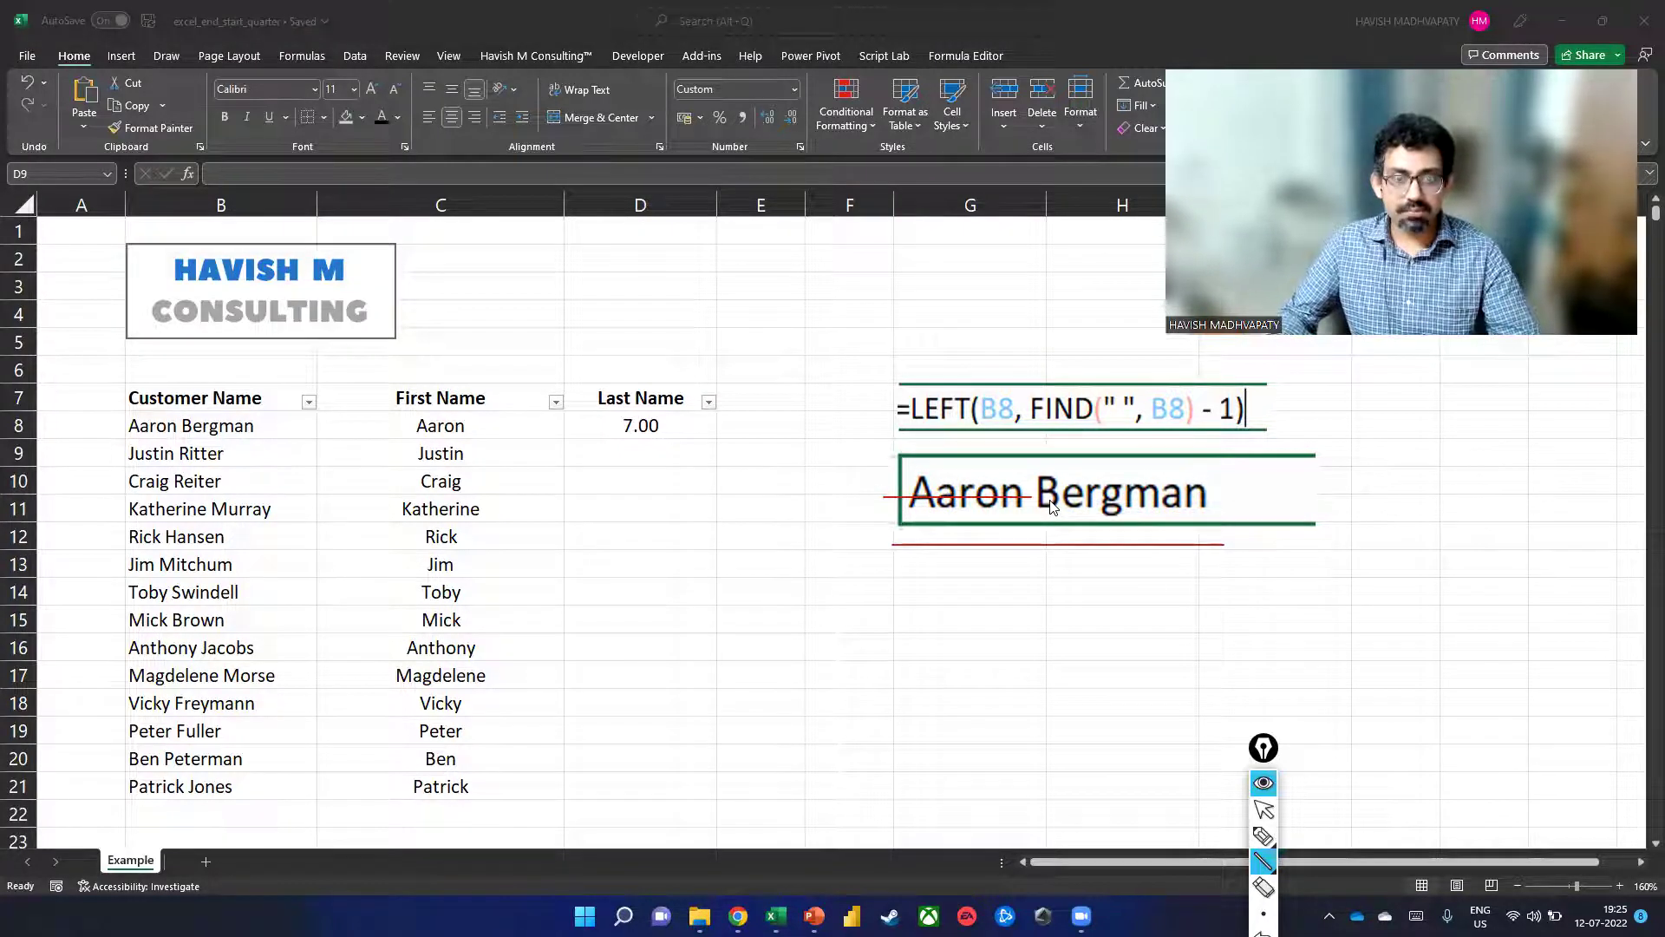
{"action": "key", "text": "a"}
{"action": "left_click_drag", "start_coordinate": [1250, 440], "coordinate": [1214, 473]}
{"action": "key", "text": "Escape"}
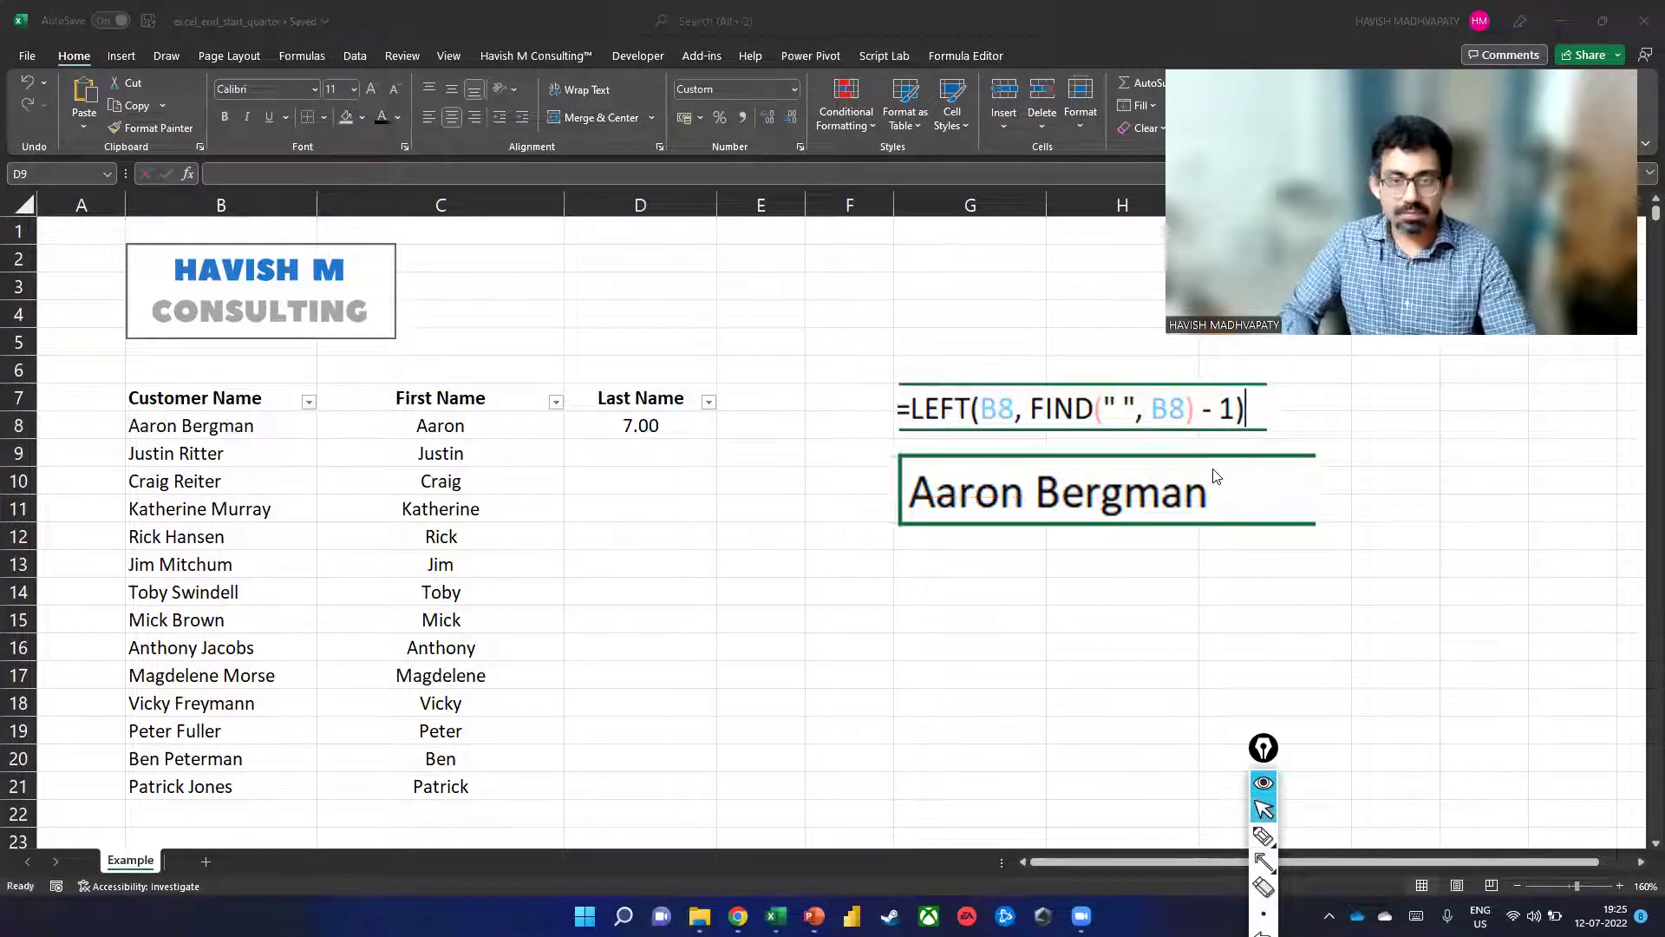
Step: Wrap the D8 formula as =RIGHT(B8, LEN(B8) - FIND(" ",B8)) and fill it down through D21
{"action": "left_click", "coordinate": [694, 431]}
{"action": "key", "text": "F2"}
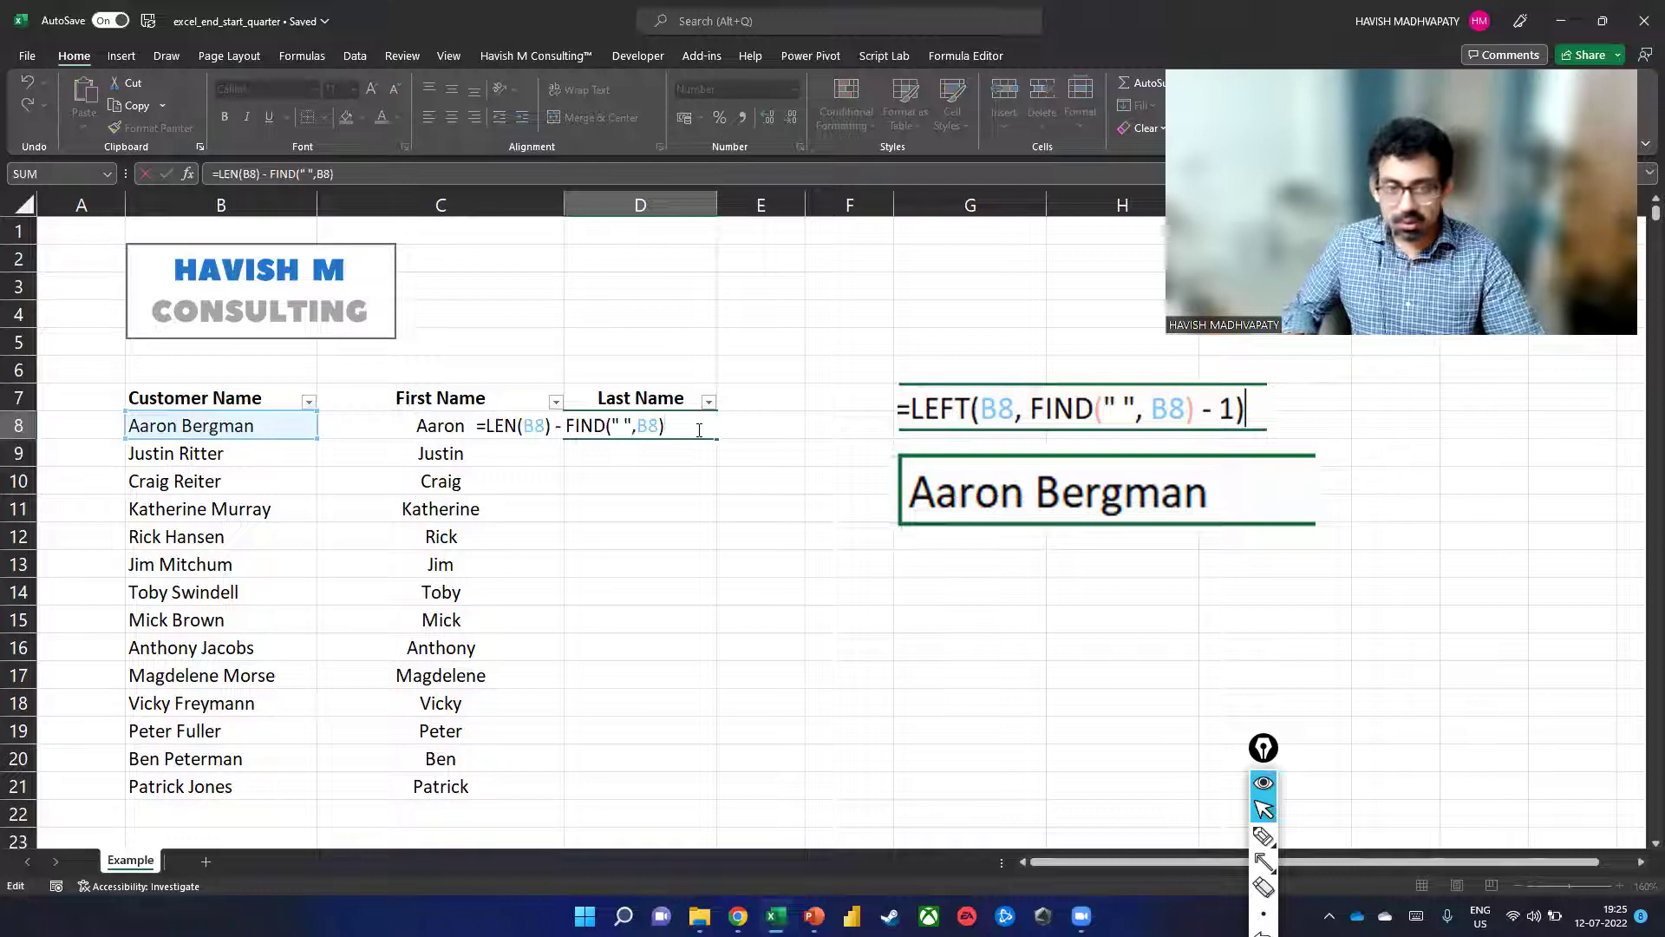
{"action": "key", "text": "Home"}
{"action": "key", "text": "Right"}
{"action": "type", "text": "ri"}
{"action": "key", "text": "Tab"}
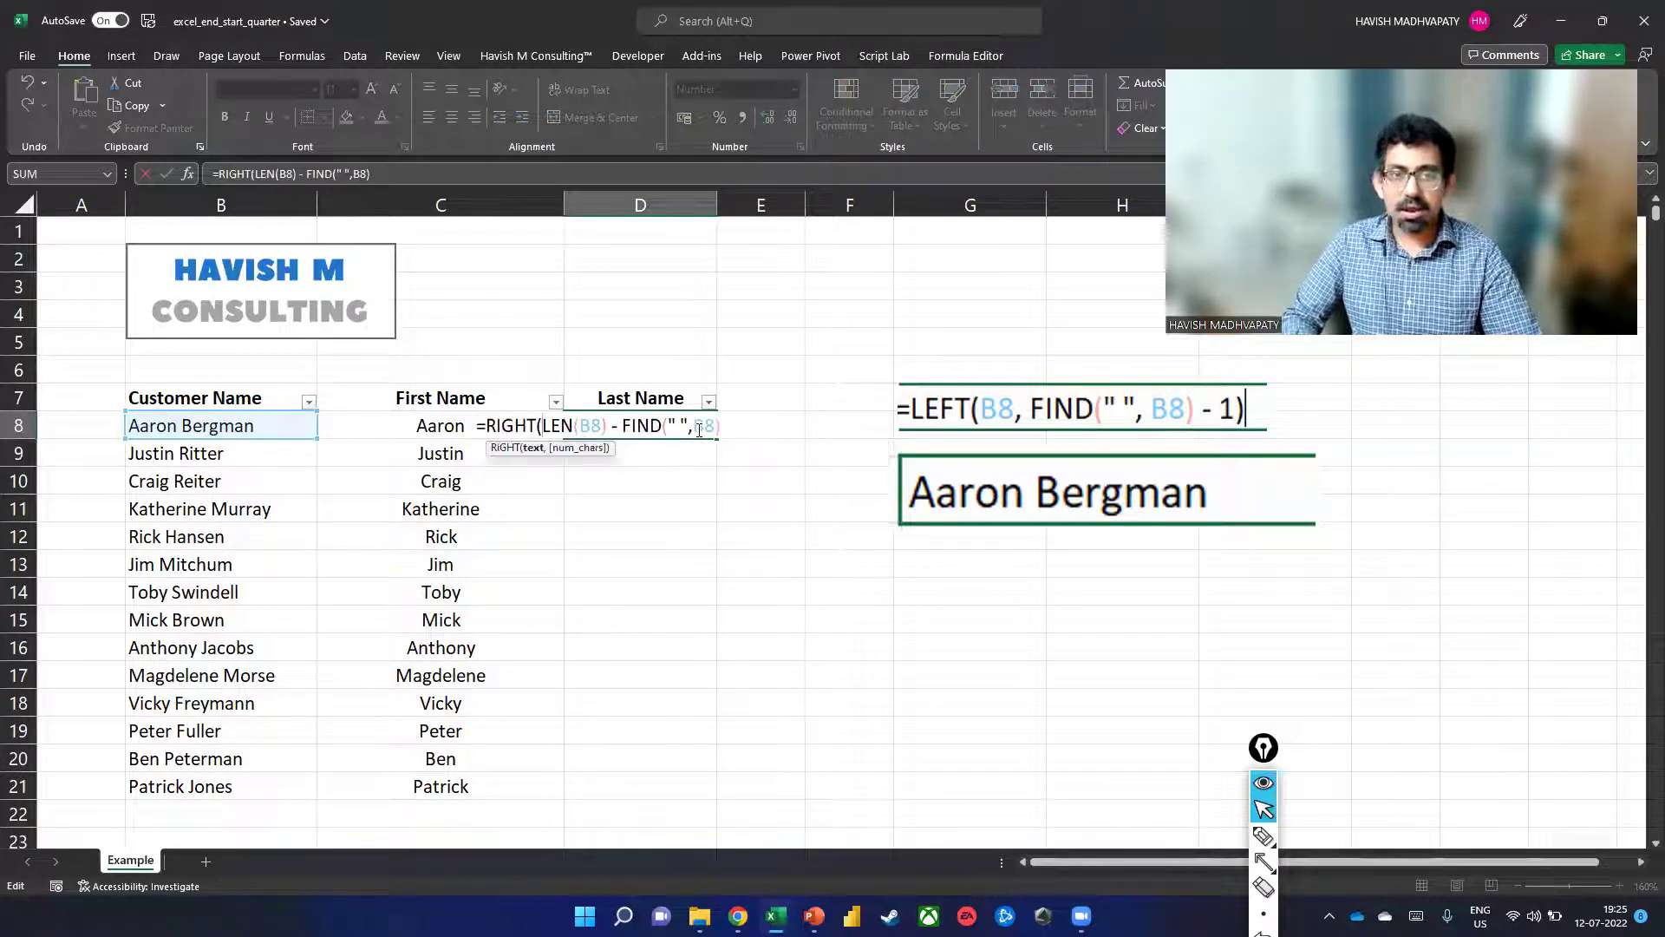
{"action": "type", "text": "b8,"}
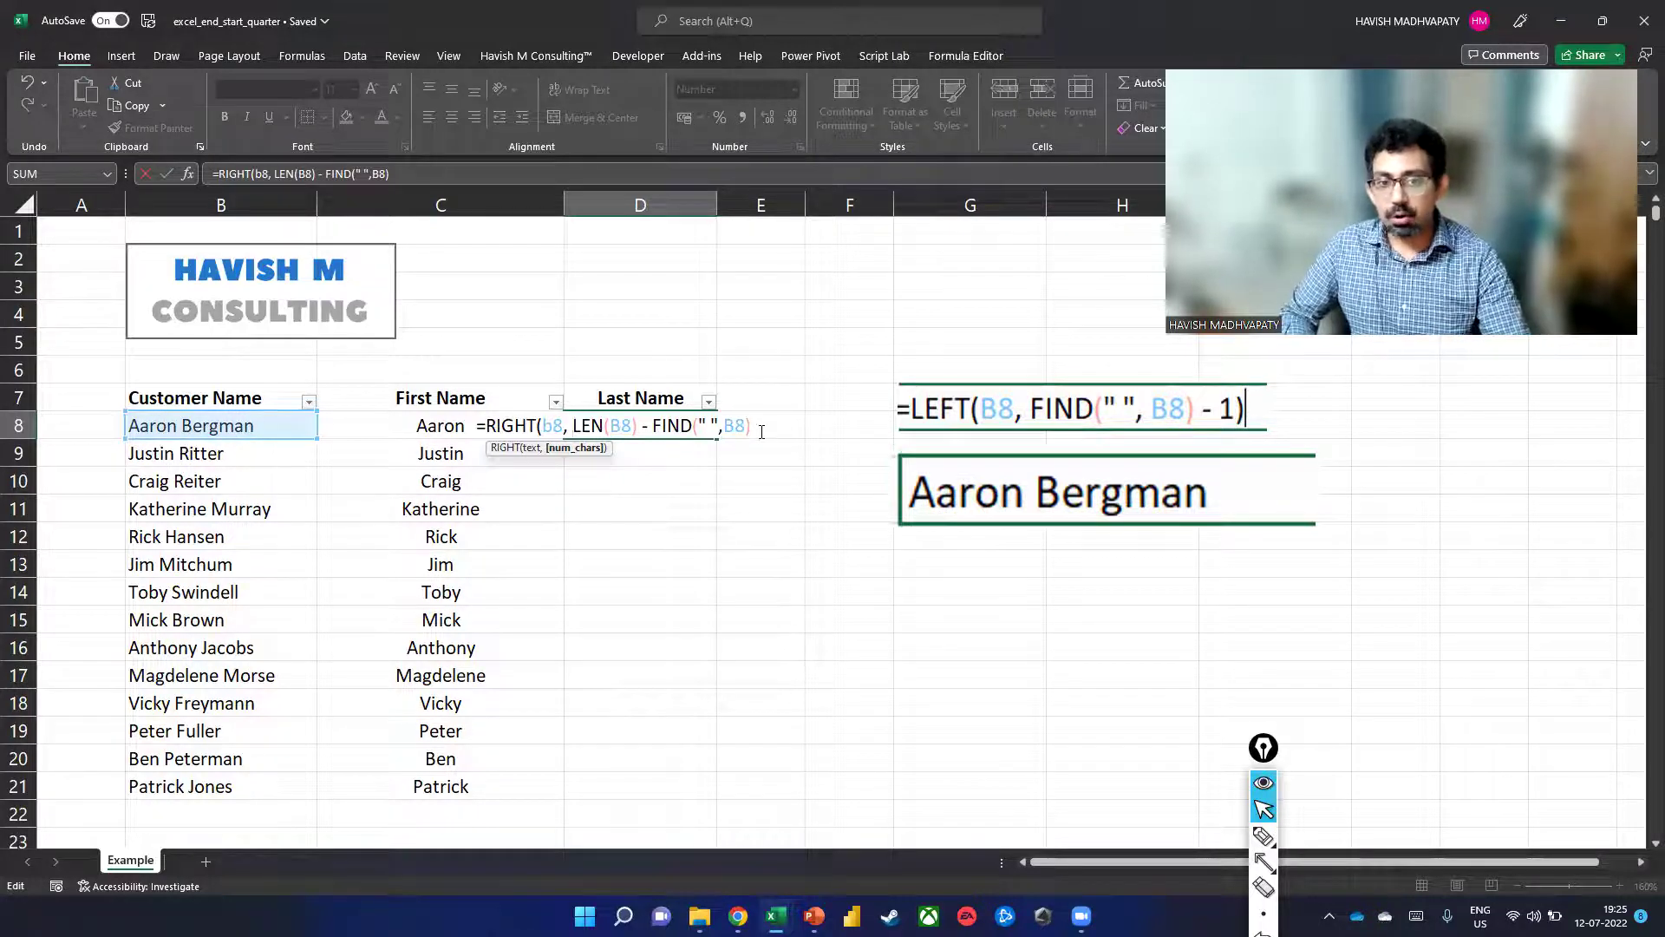
{"action": "type", "text": ")"}
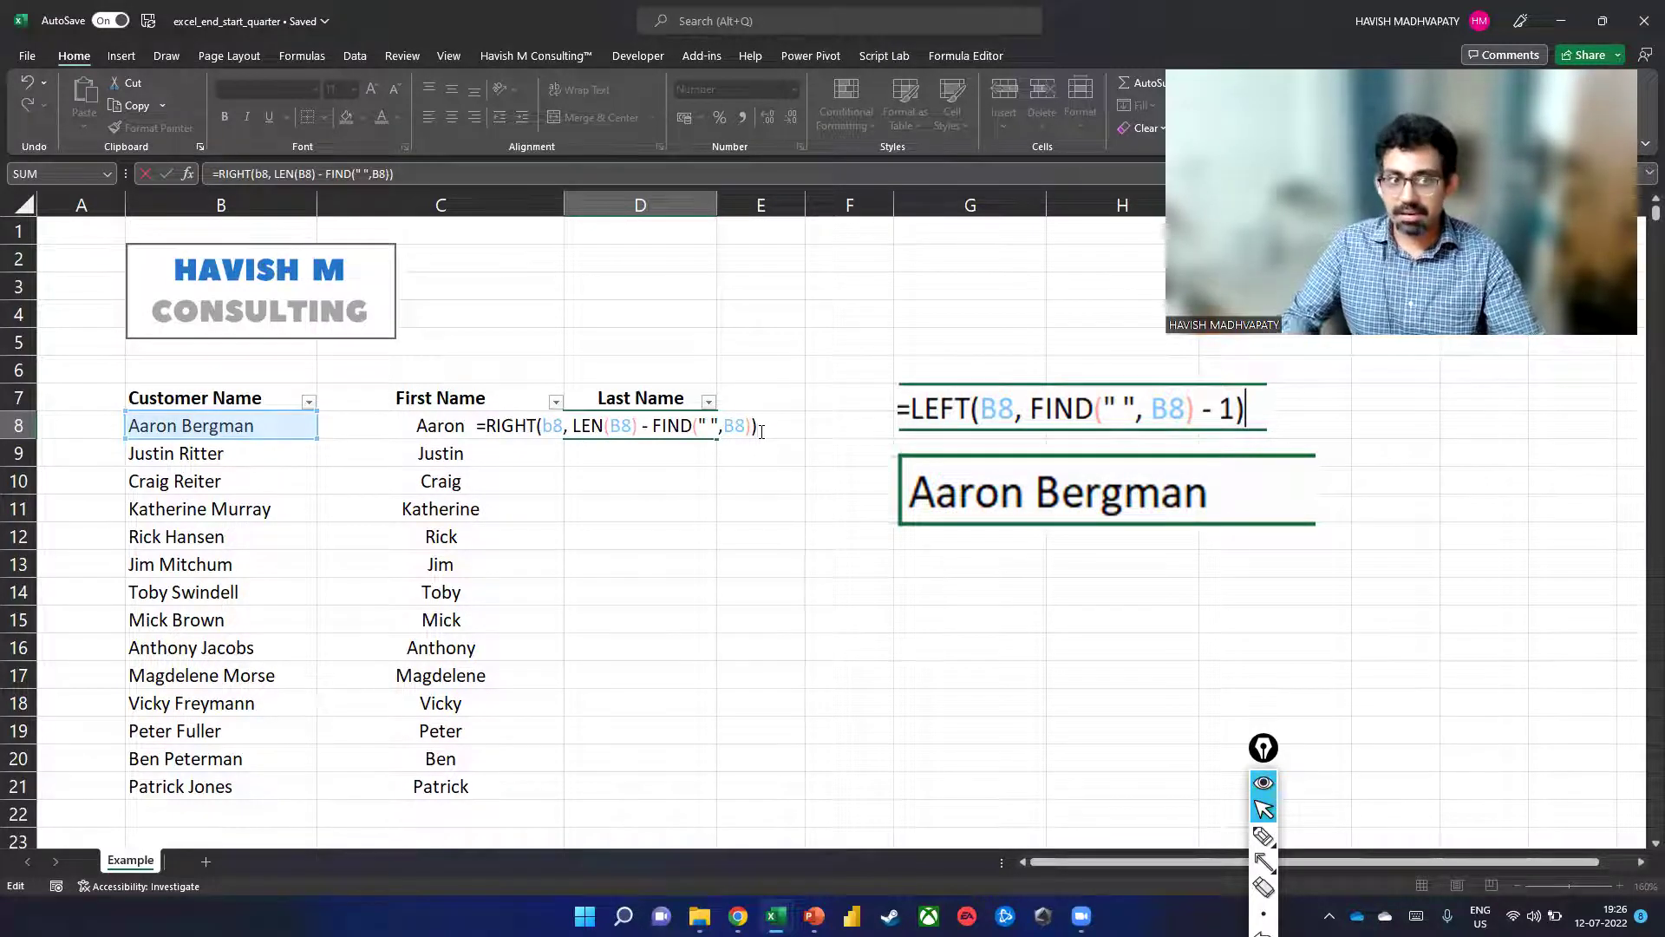
{"action": "key", "text": "Return"}
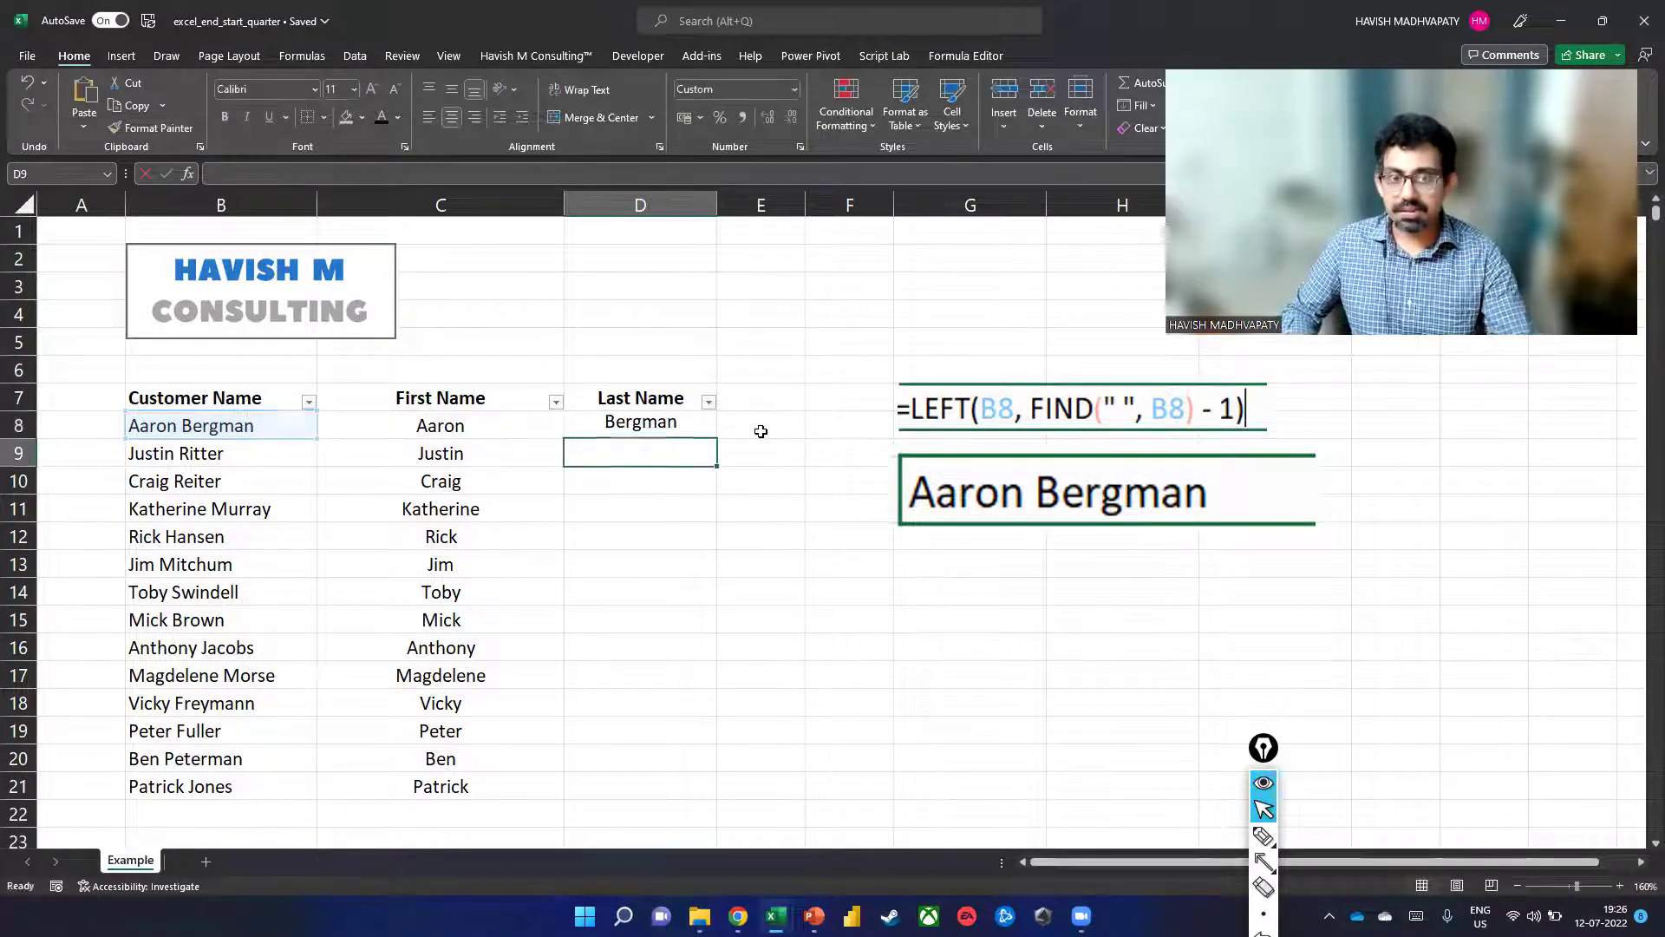
{"action": "left_click", "coordinate": [706, 433]}
{"action": "left_click_drag", "start_coordinate": [715, 437], "coordinate": [691, 791]}
Step: Capture a screen snip of the D8 RIGHT formula, paste it as a picture beneath the LEFT formula picture, and move the name picture lower
{"action": "double_click", "coordinate": [705, 423]}
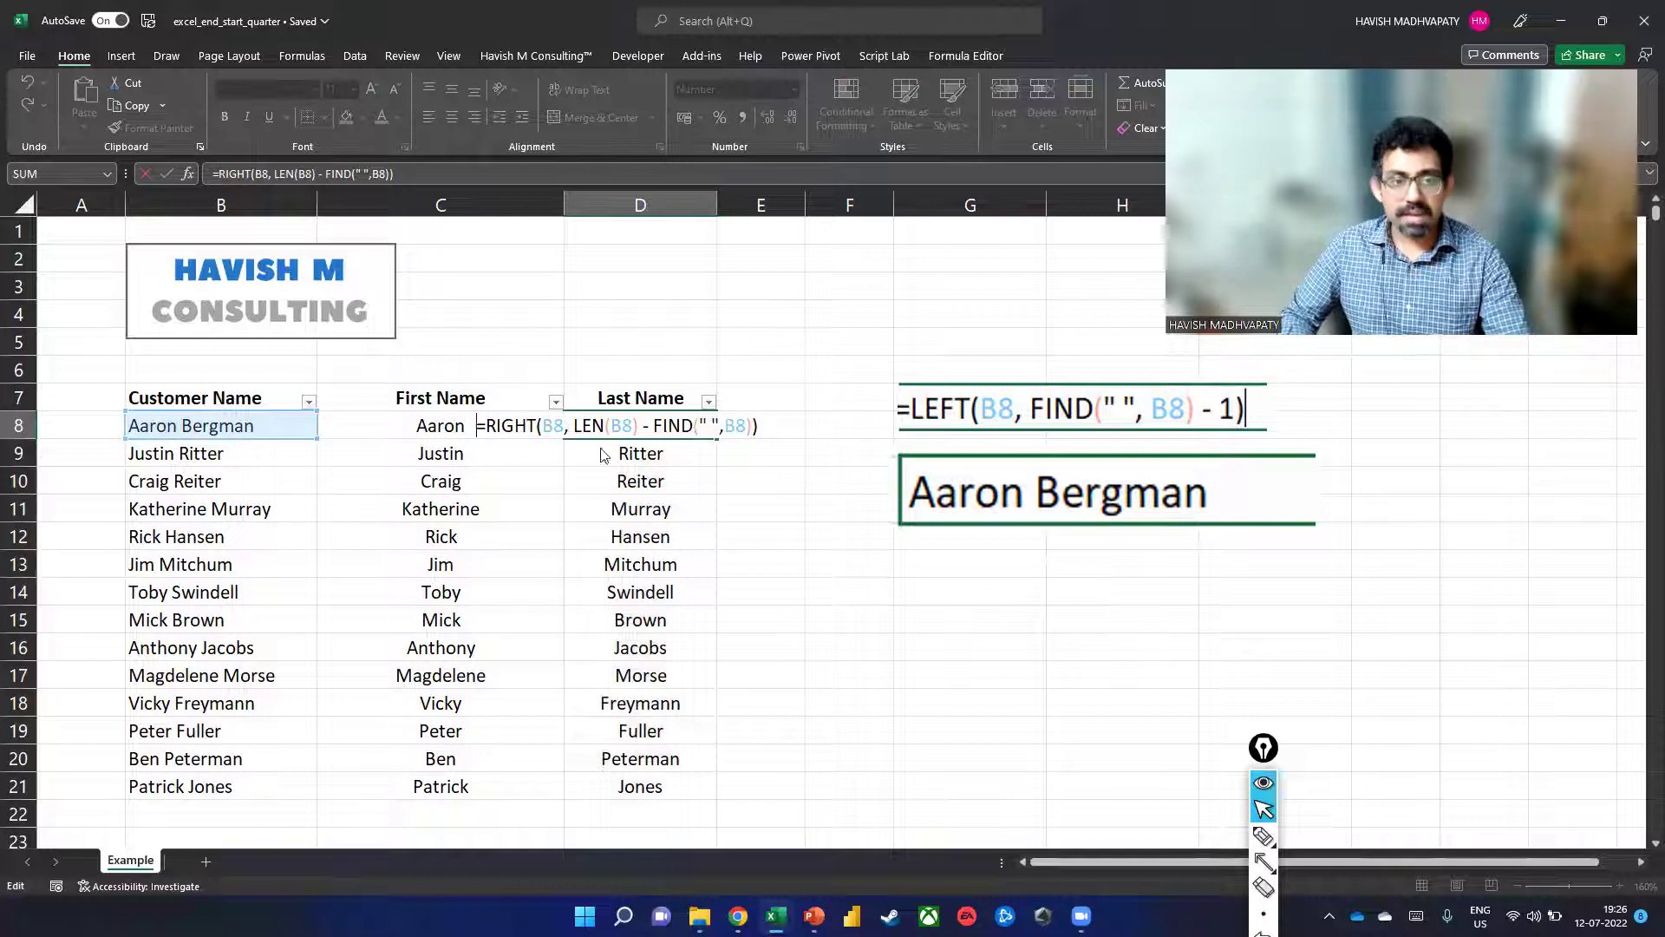
{"action": "key", "text": "super+shift+s"}
{"action": "left_click_drag", "start_coordinate": [475, 412], "coordinate": [765, 438]}
{"action": "key", "text": "Return"}
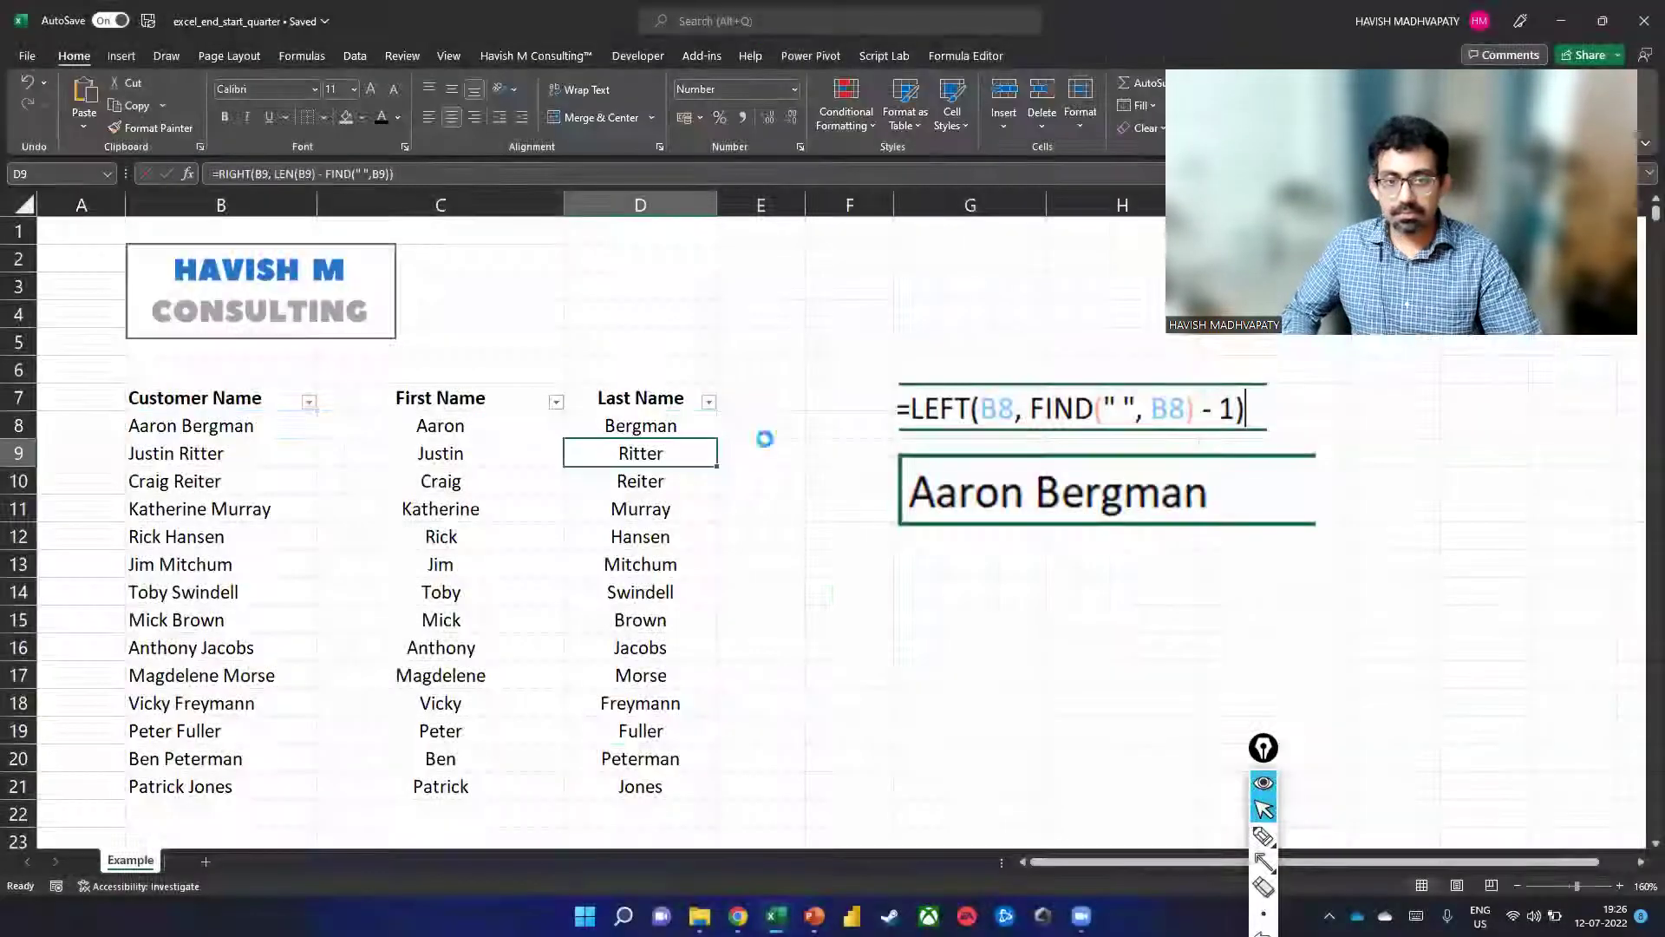
{"action": "key", "text": "ctrl+v"}
{"action": "left_click_drag", "start_coordinate": [661, 433], "coordinate": [1110, 712]}
{"action": "left_click_drag", "start_coordinate": [1106, 528], "coordinate": [1098, 495]}
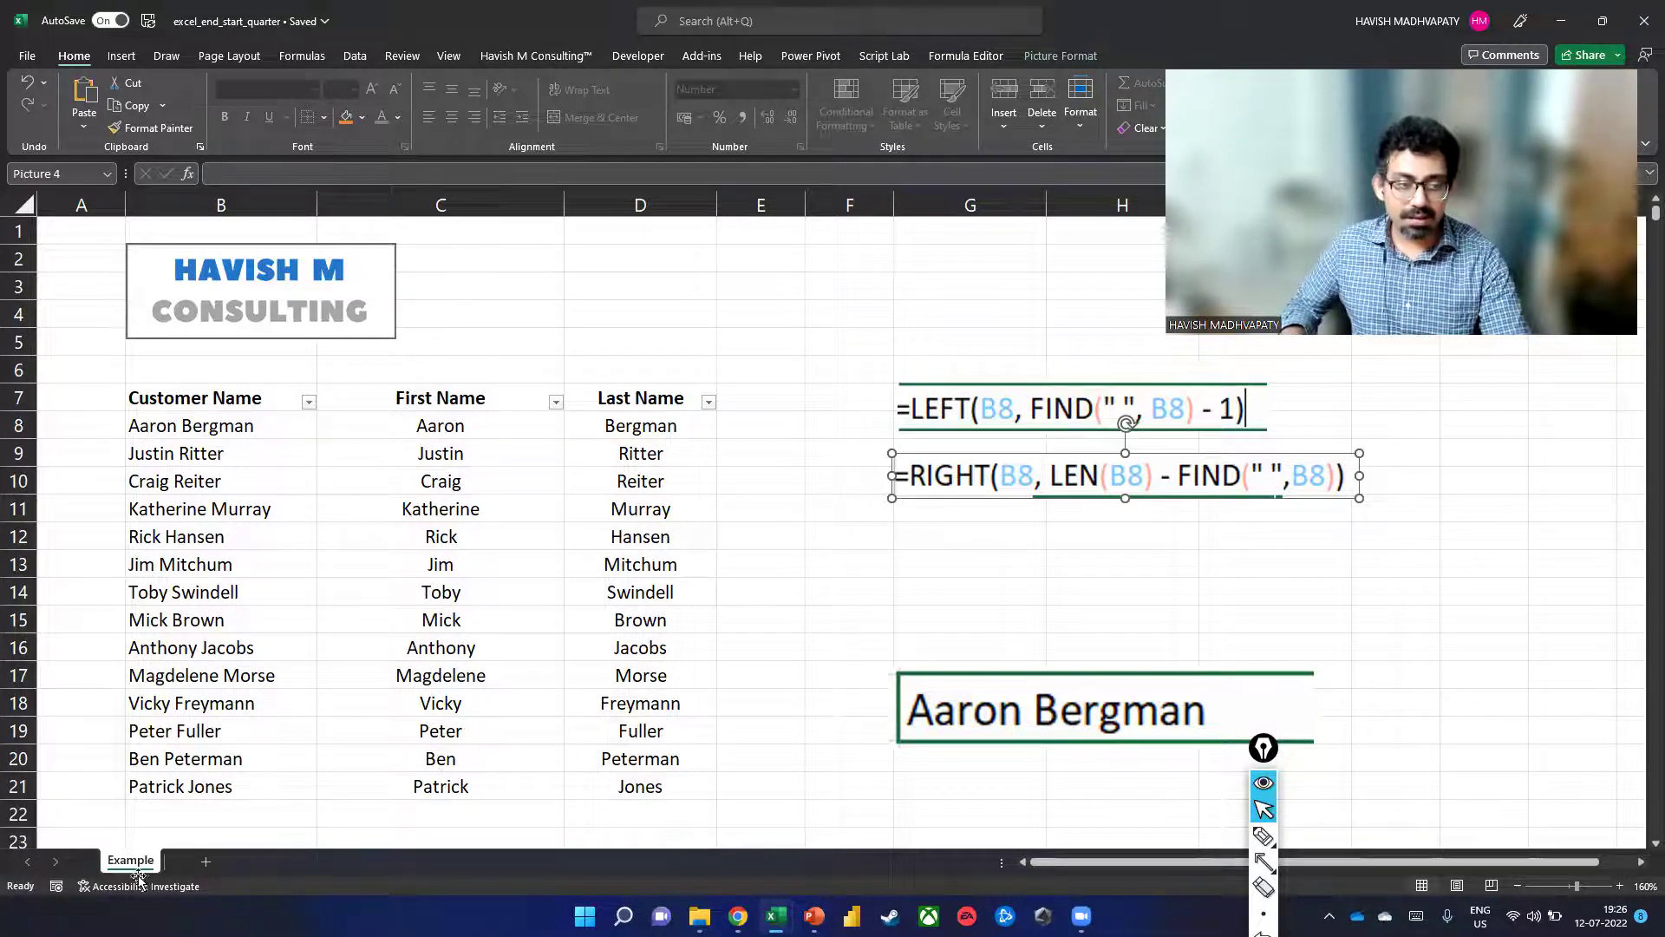
Step: Duplicate the Example sheet, and in the copy clear C8:D21 and delete the two formula pictures and the name picture
{"action": "left_click_drag", "start_coordinate": [132, 866], "coordinate": [185, 863]}
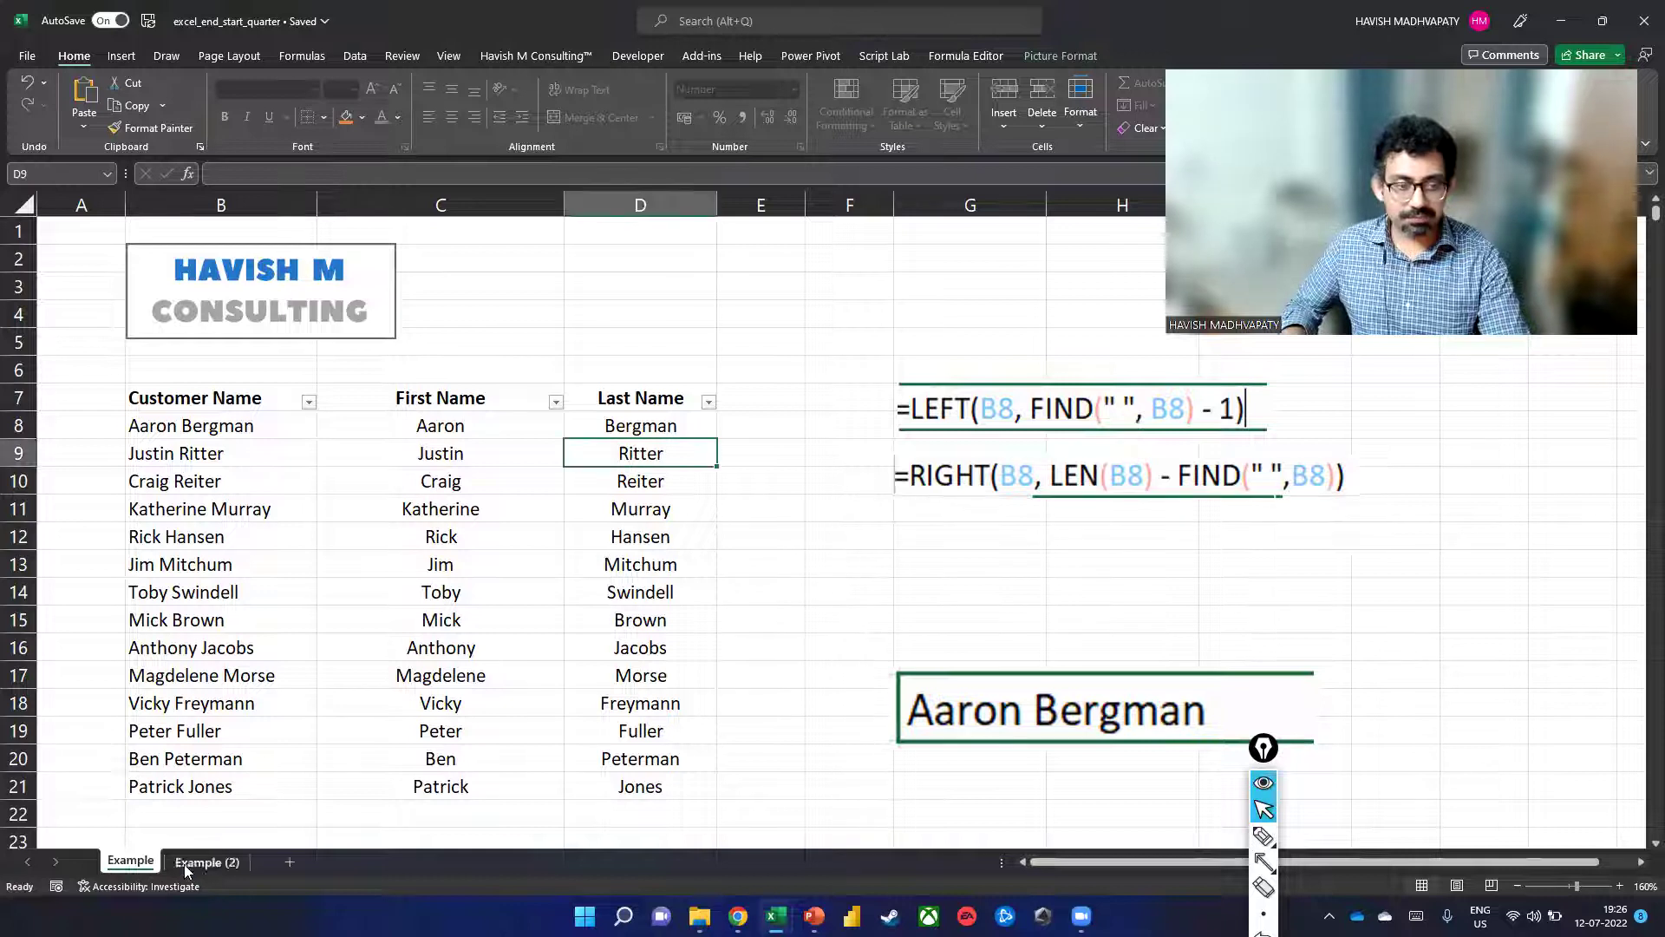
{"action": "left_click_drag", "start_coordinate": [438, 425], "coordinate": [659, 784]}
{"action": "key", "text": "Delete"}
{"action": "left_click", "coordinate": [1023, 477]}
{"action": "key", "text": "Delete"}
{"action": "left_click", "coordinate": [1084, 408]}
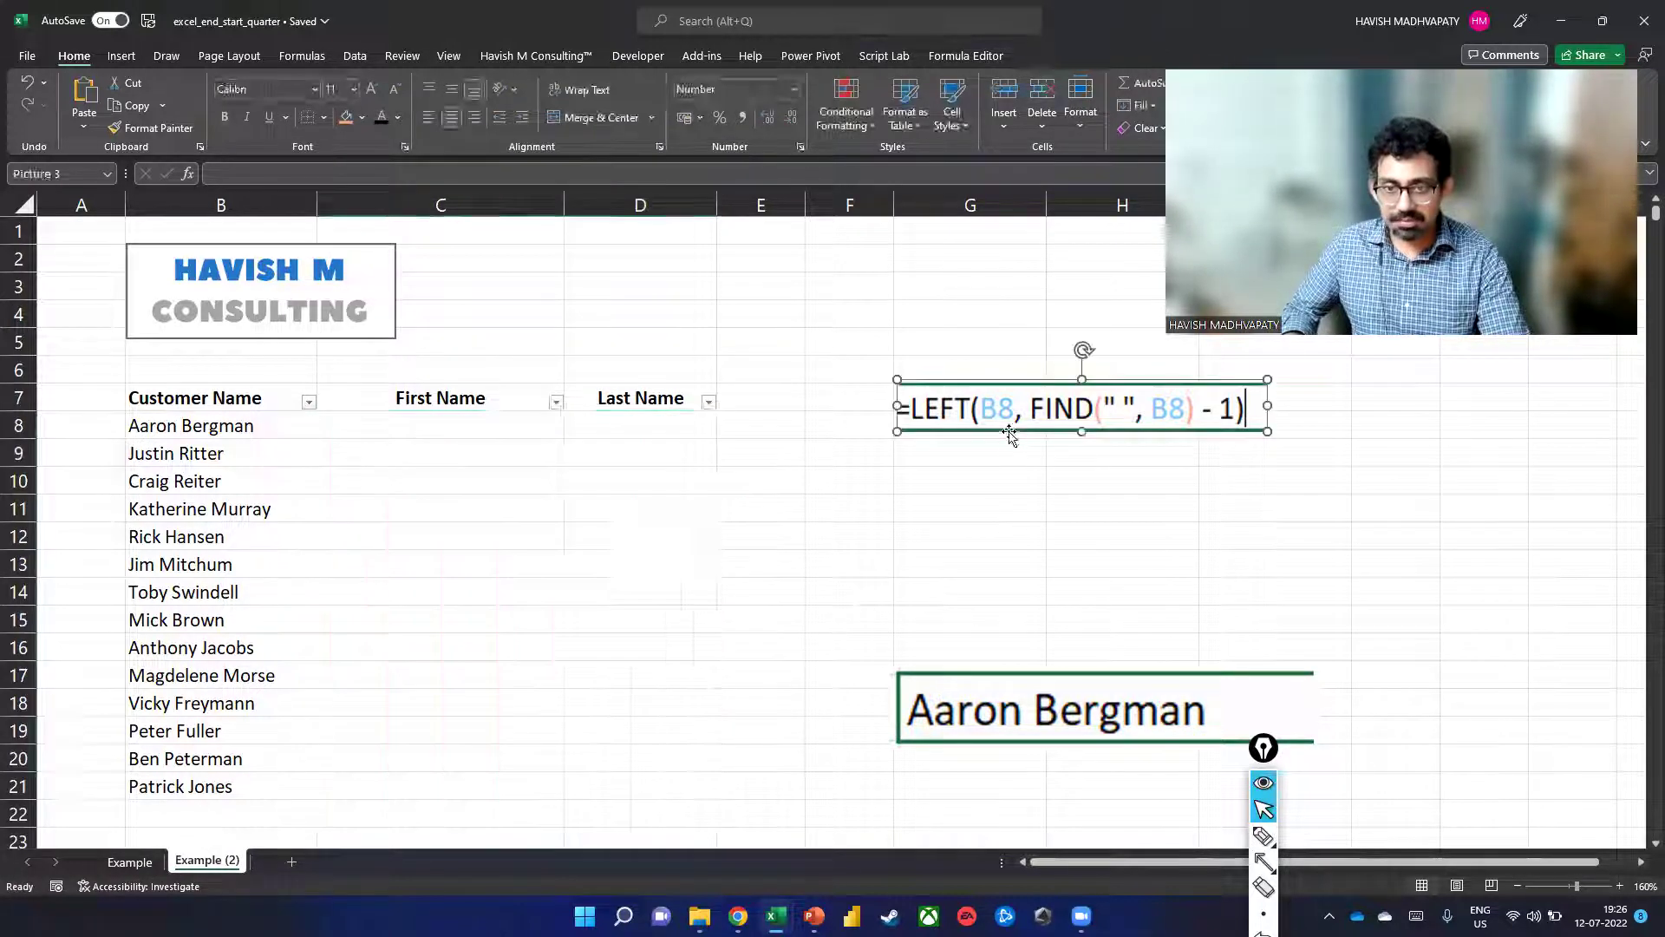
{"action": "key", "text": "Delete"}
{"action": "left_click", "coordinate": [1084, 710]}
{"action": "key", "text": "Delete"}
Step: Enter =TEXTAFTER(B8, " ") in C8 of the Example (2) sheet
{"action": "left_click", "coordinate": [391, 429]}
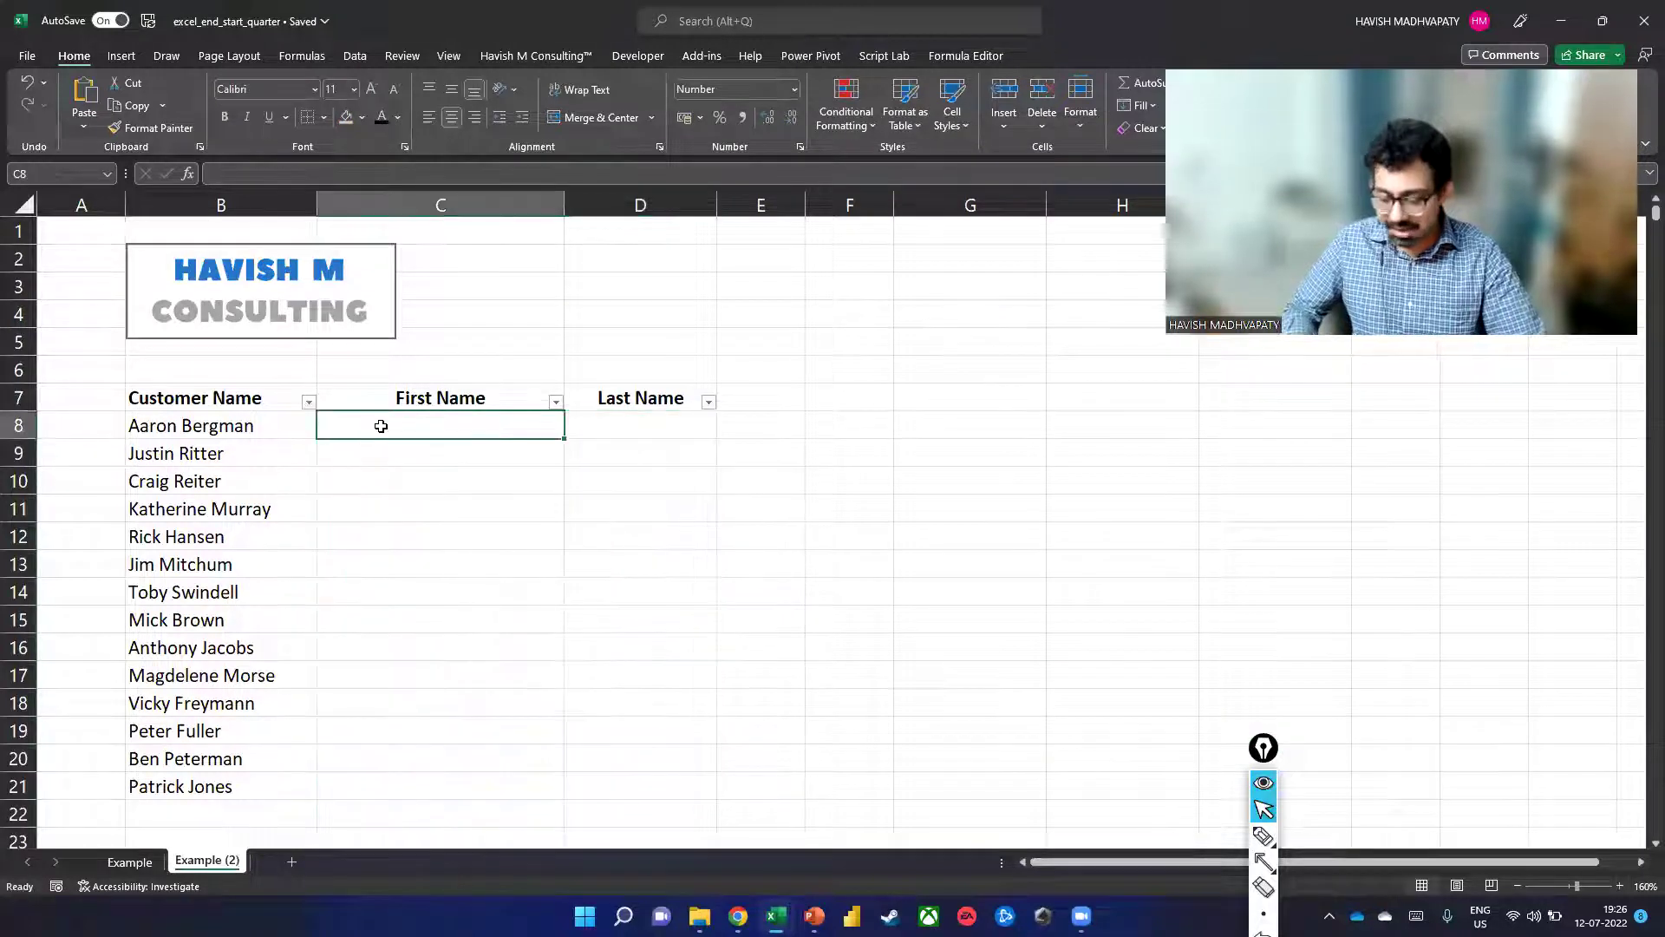
{"action": "type", "text": "=text"}
{"action": "key", "text": "Down"}
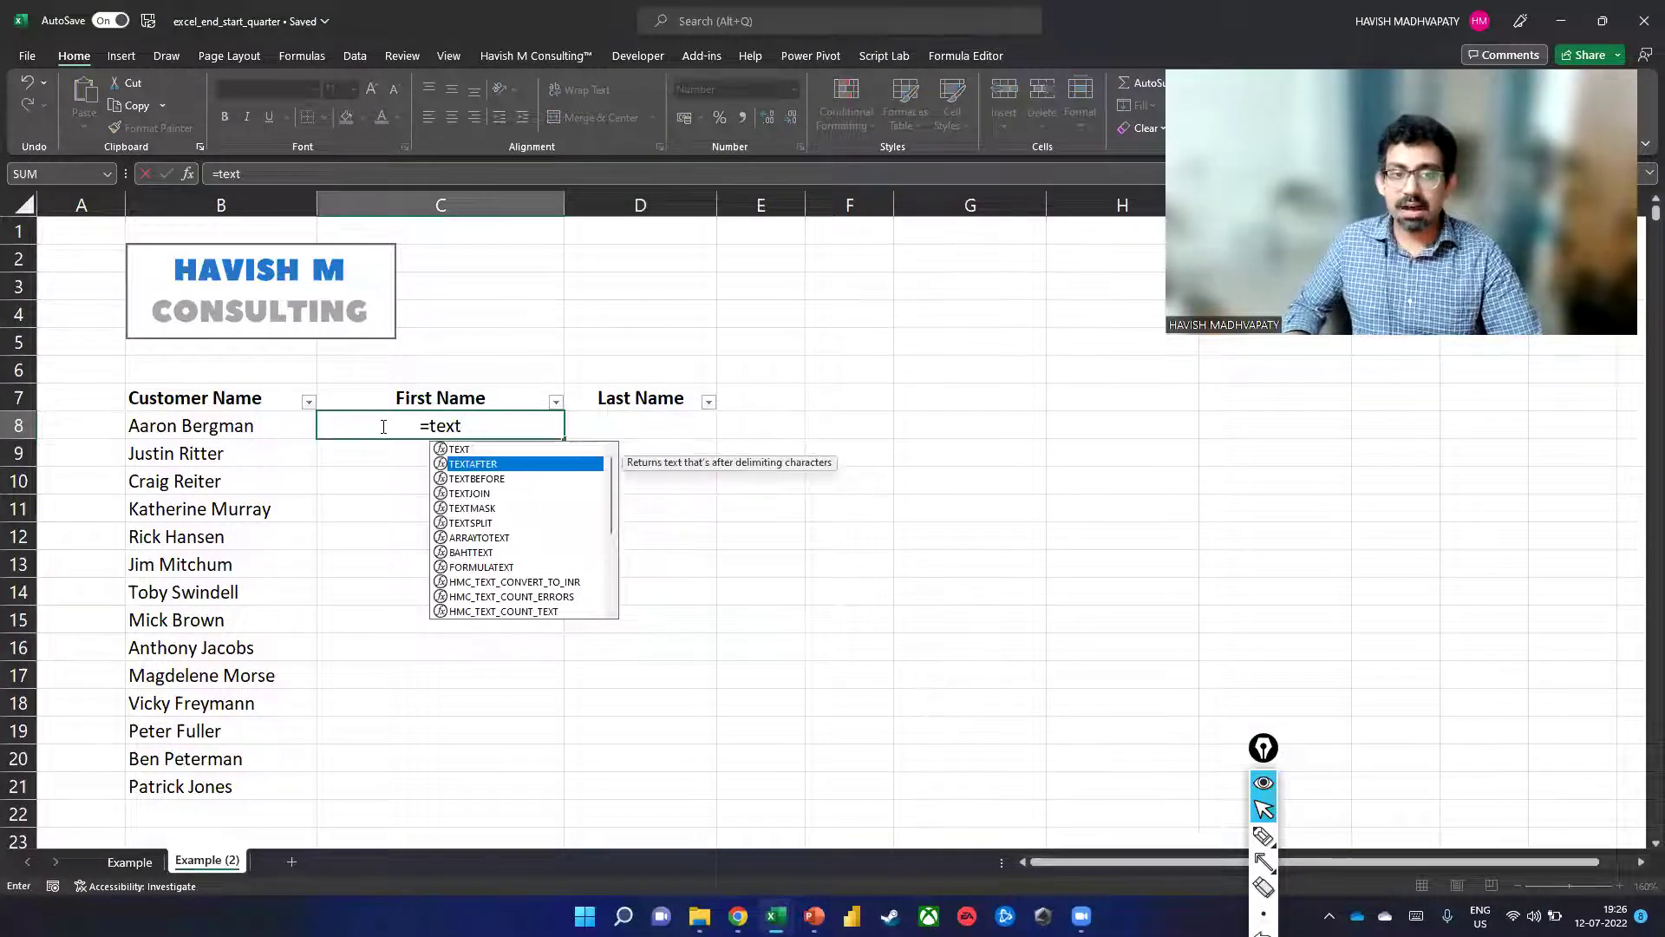
{"action": "key", "text": "Tab"}
{"action": "key", "text": "Left"}
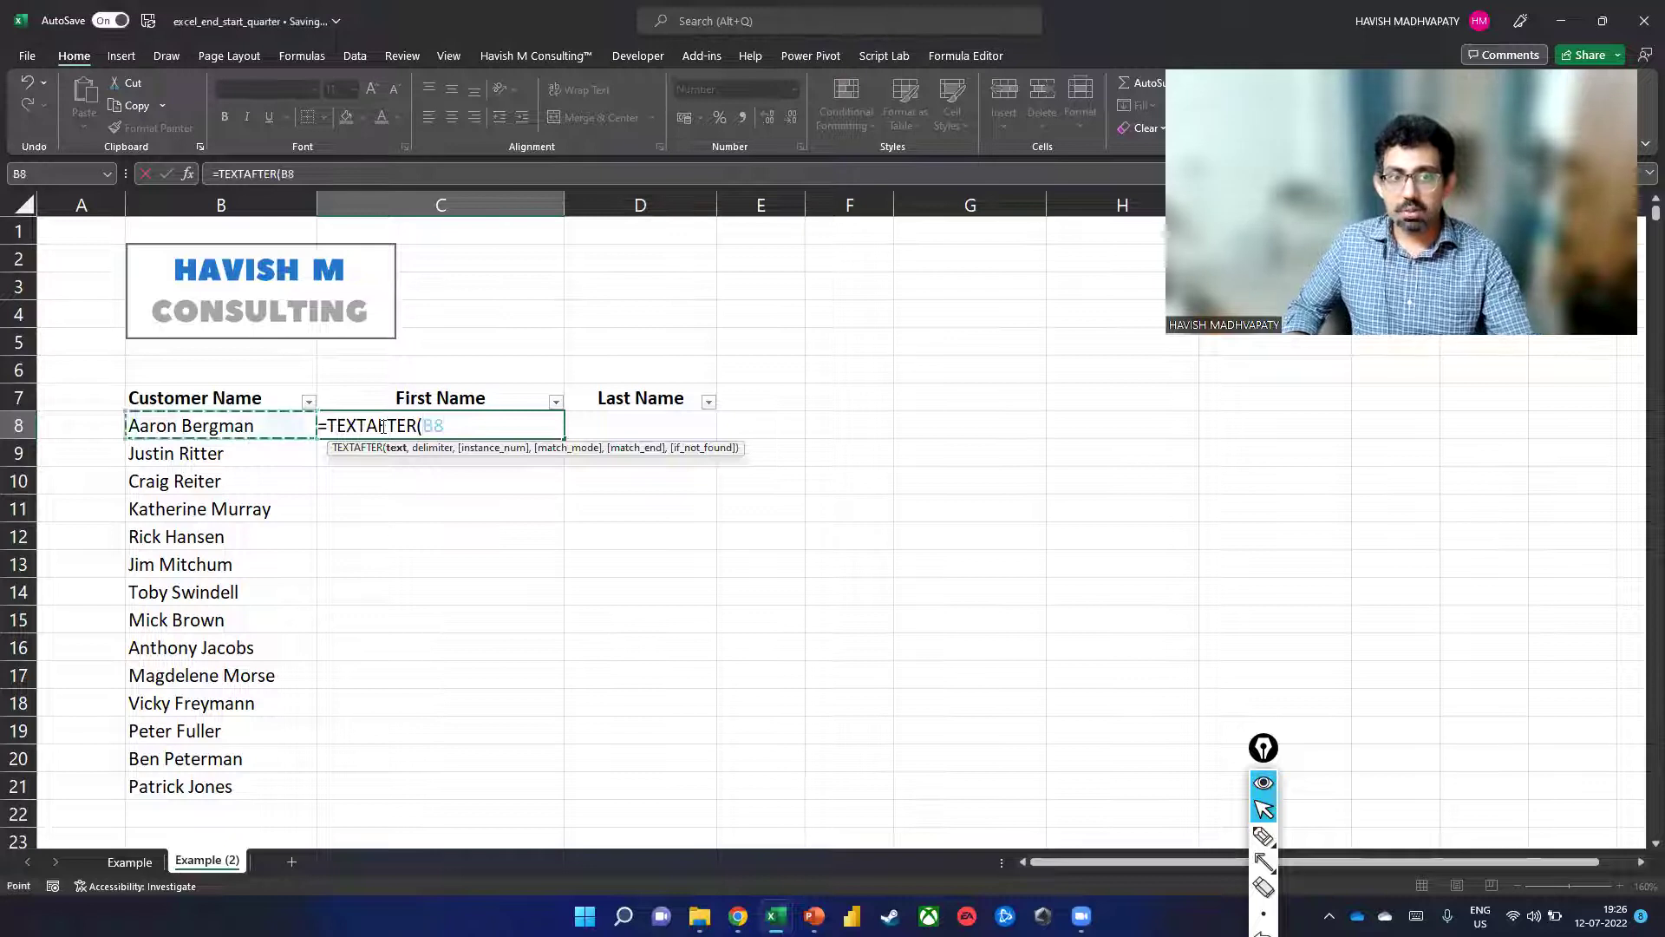
{"action": "type", "text": ", "}
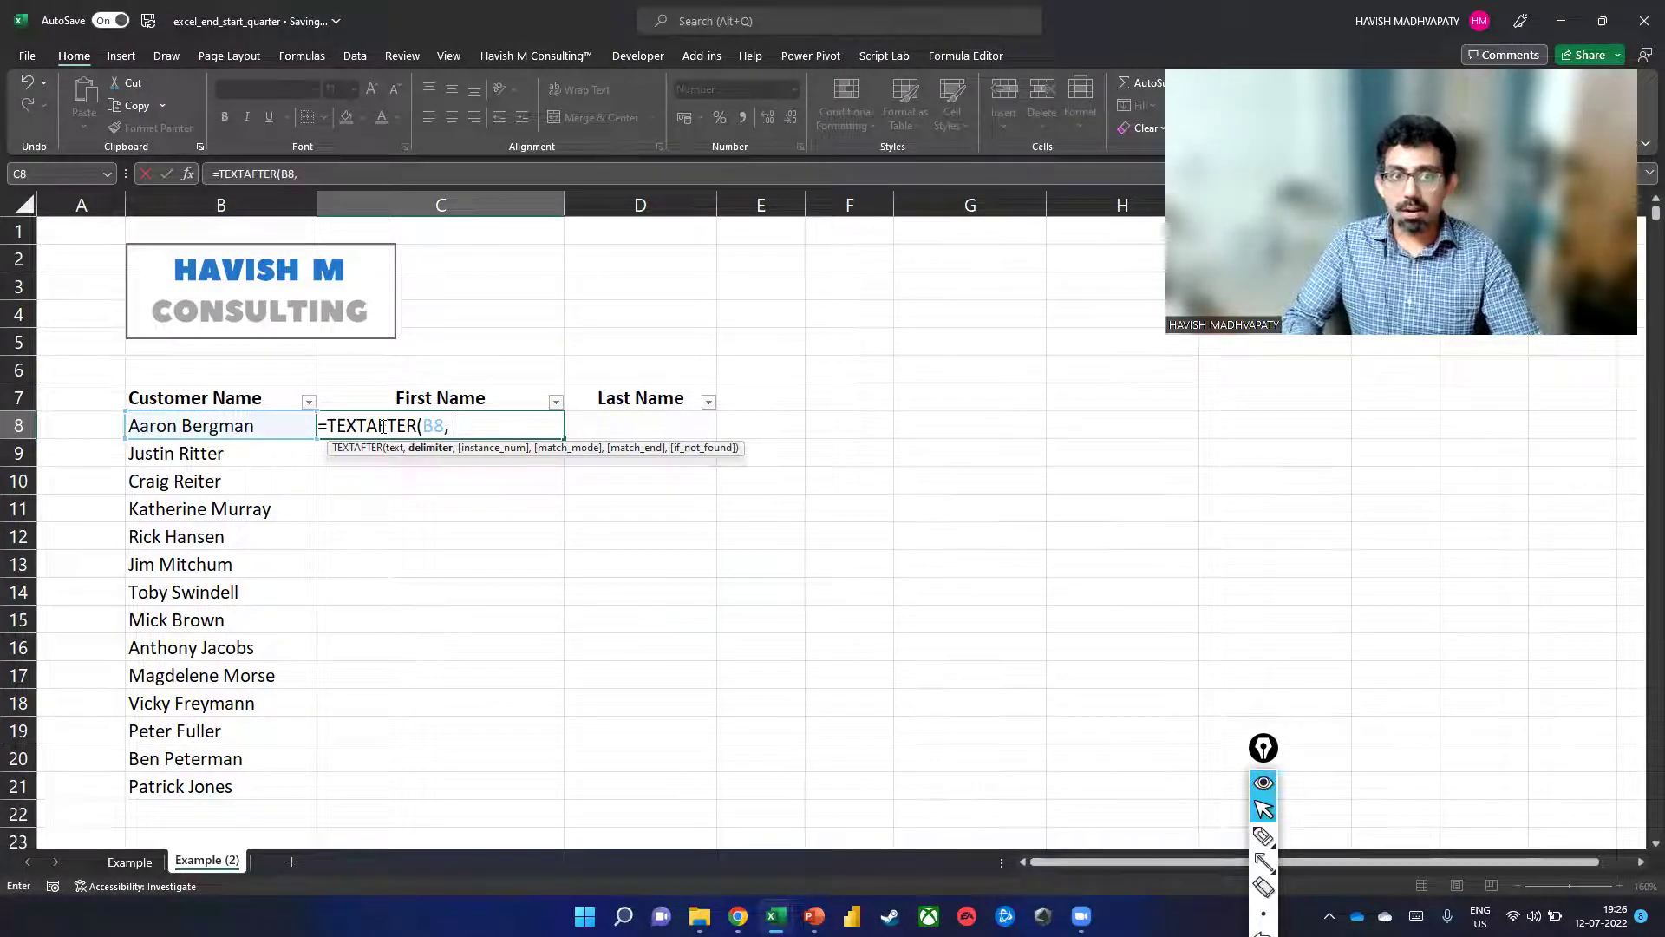
{"action": "type", "text": "\" \")"}
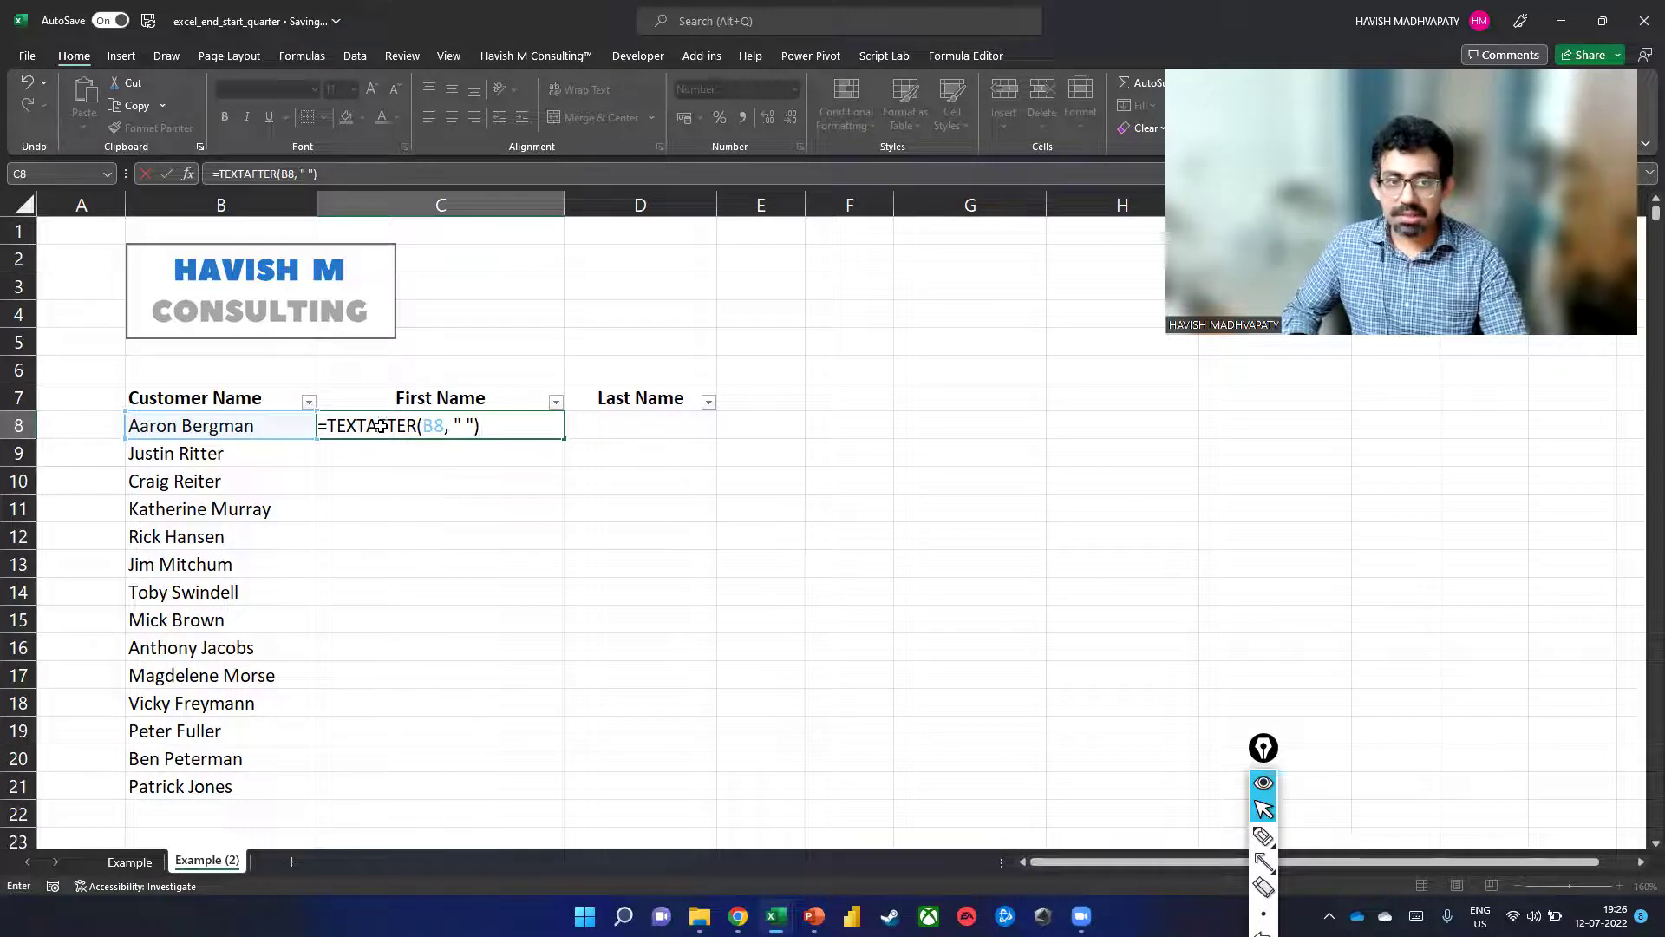
{"action": "key", "text": "Return"}
Step: Change the function in C8 so the formula reads =TEXTBEFORE(B8, " ")
{"action": "double_click", "coordinate": [417, 418]}
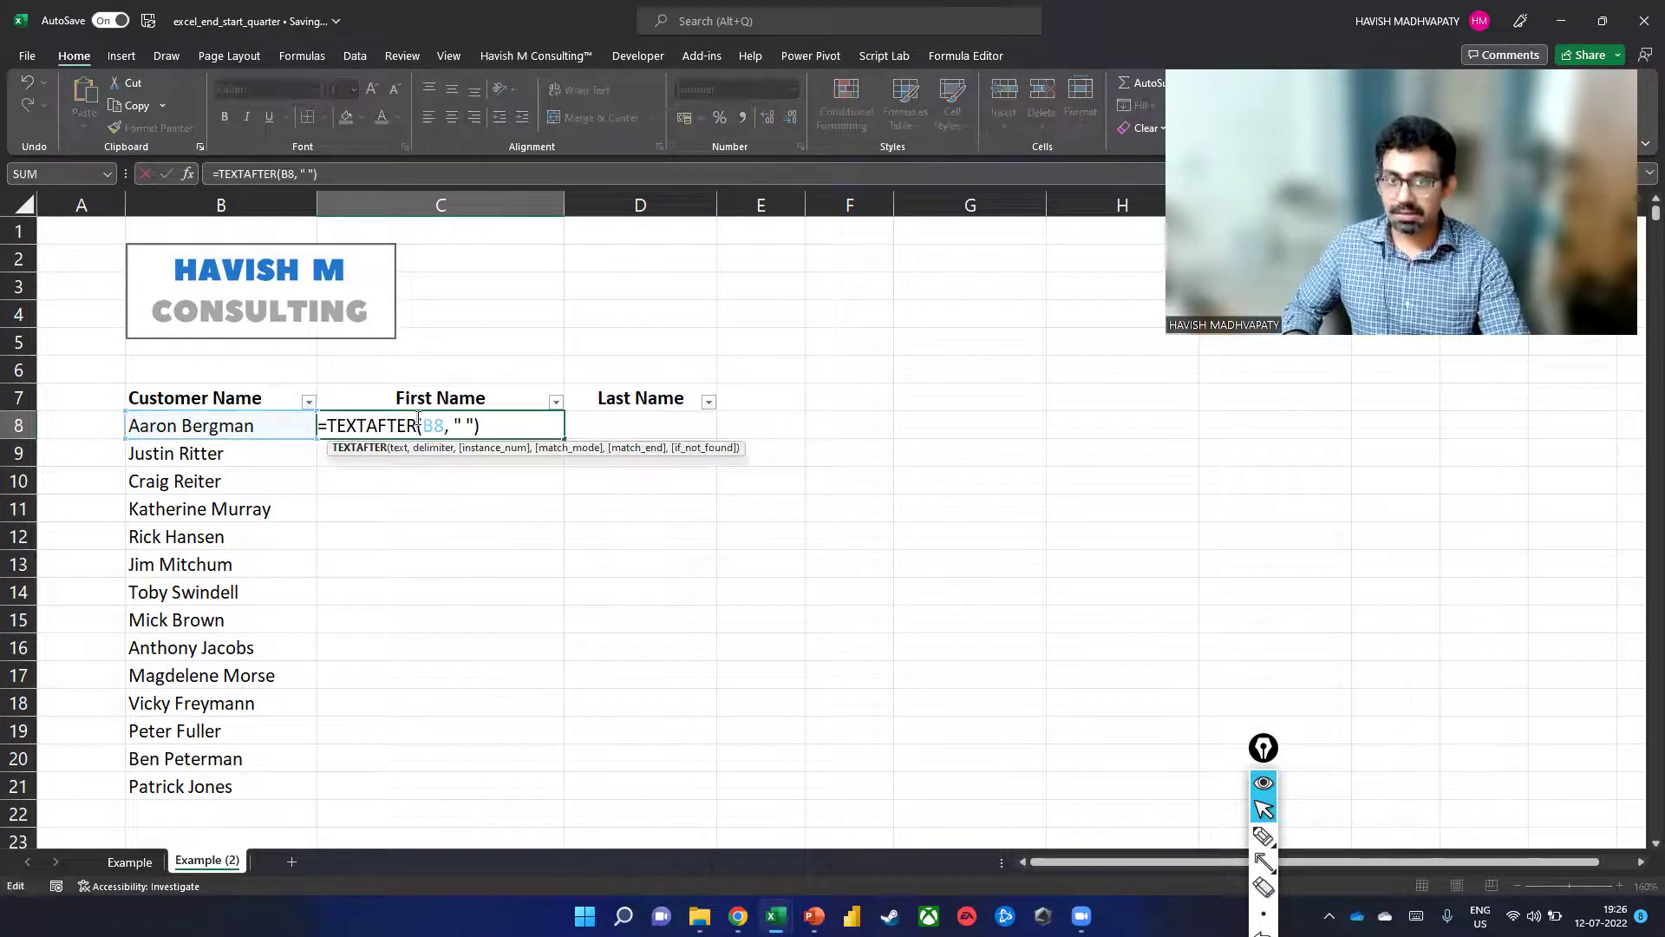
{"action": "key", "text": "BackSpace"}
{"action": "key", "text": "BackSpace"}
{"action": "key", "text": "BackSpace"}
{"action": "key", "text": "BackSpace"}
{"action": "key", "text": "BackSpace"}
{"action": "type", "text": "before"}
{"action": "key", "text": "Return"}
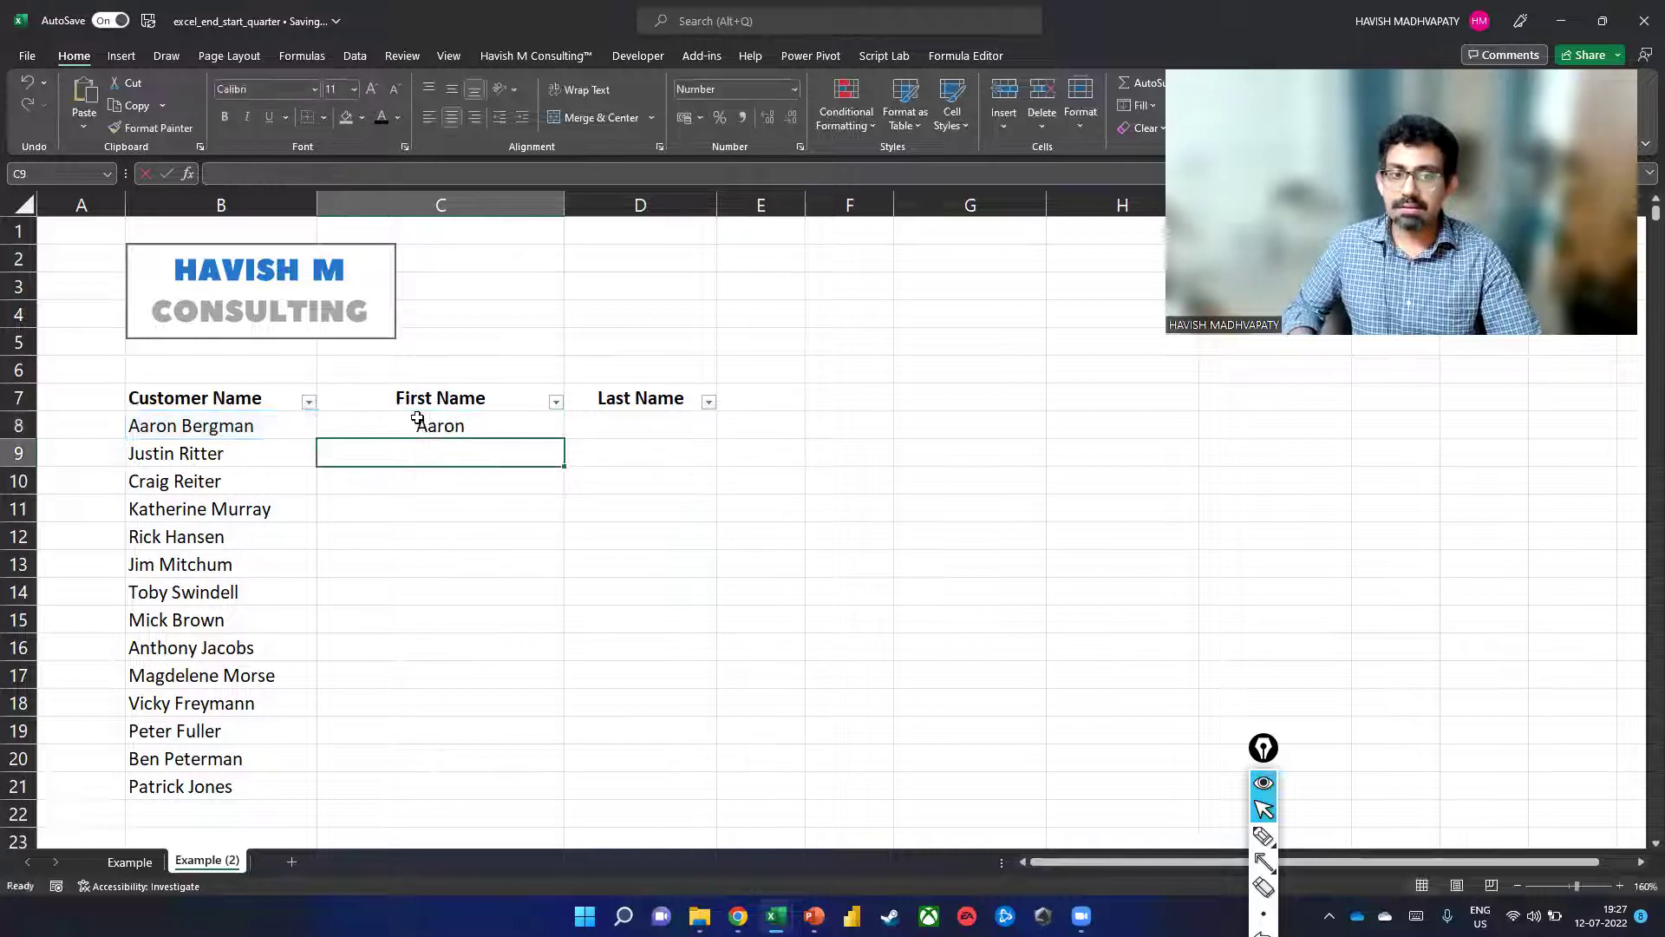
Step: Copy the C8 formula text into D8 with its B8 reference intact, as =TEXTBEFORE(B8, " ")
{"action": "double_click", "coordinate": [417, 418]}
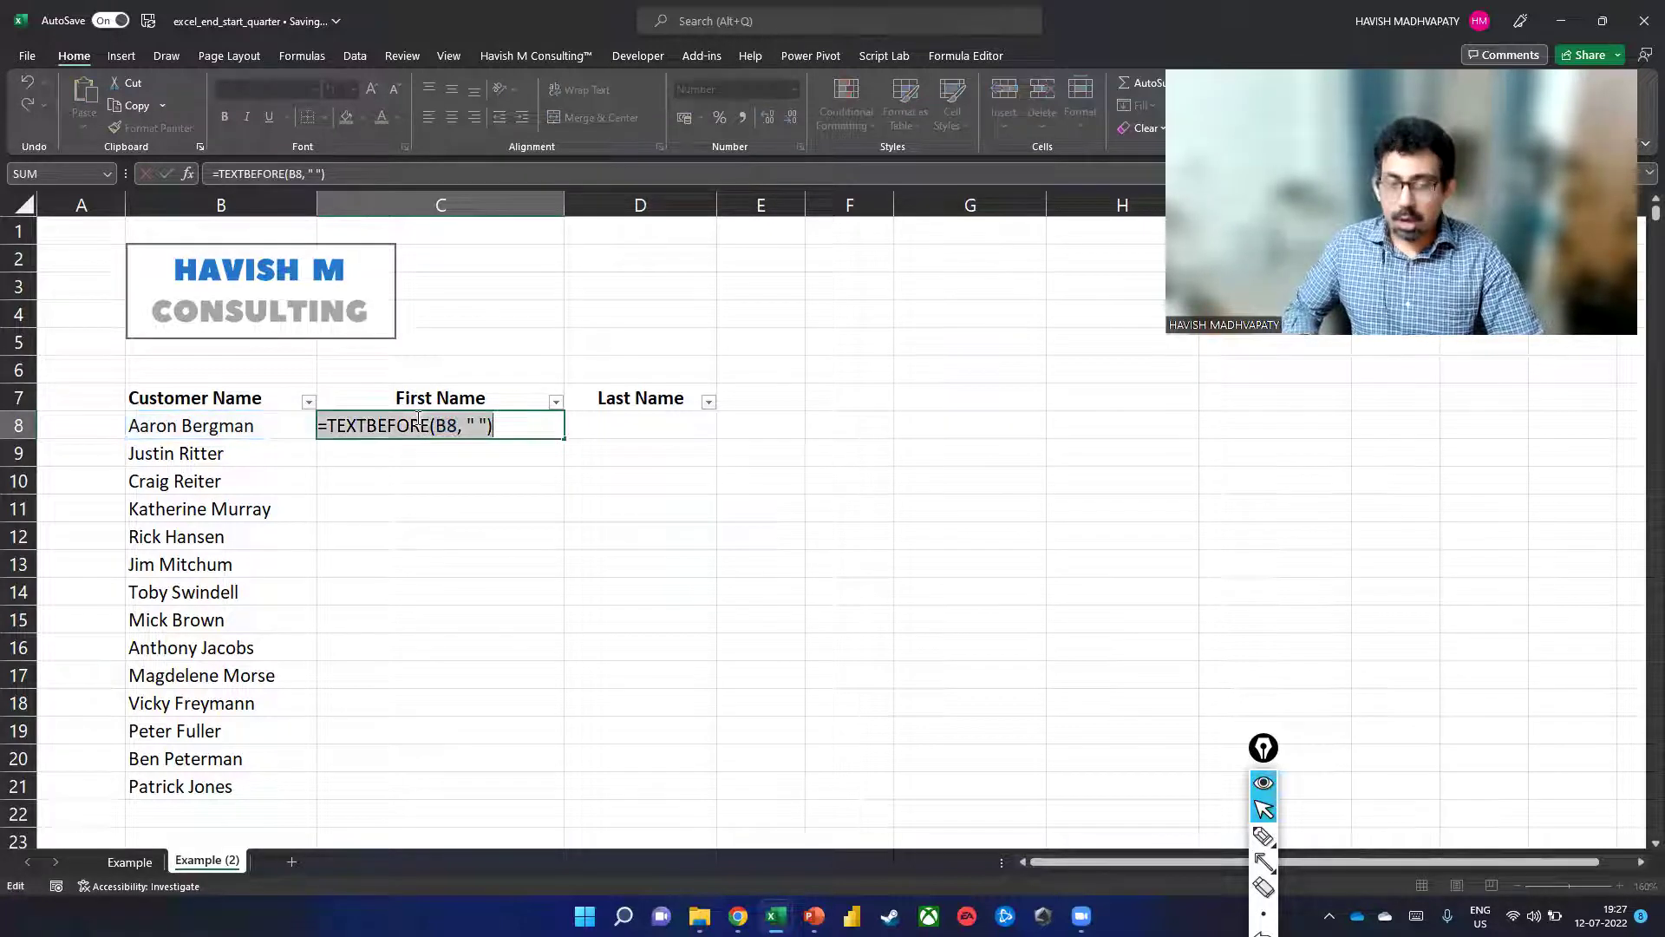
{"action": "key", "text": "Tab"}
{"action": "key", "text": "F2"}
{"action": "type", "text": "=TEXTBEFORE(B8, \" \")"}
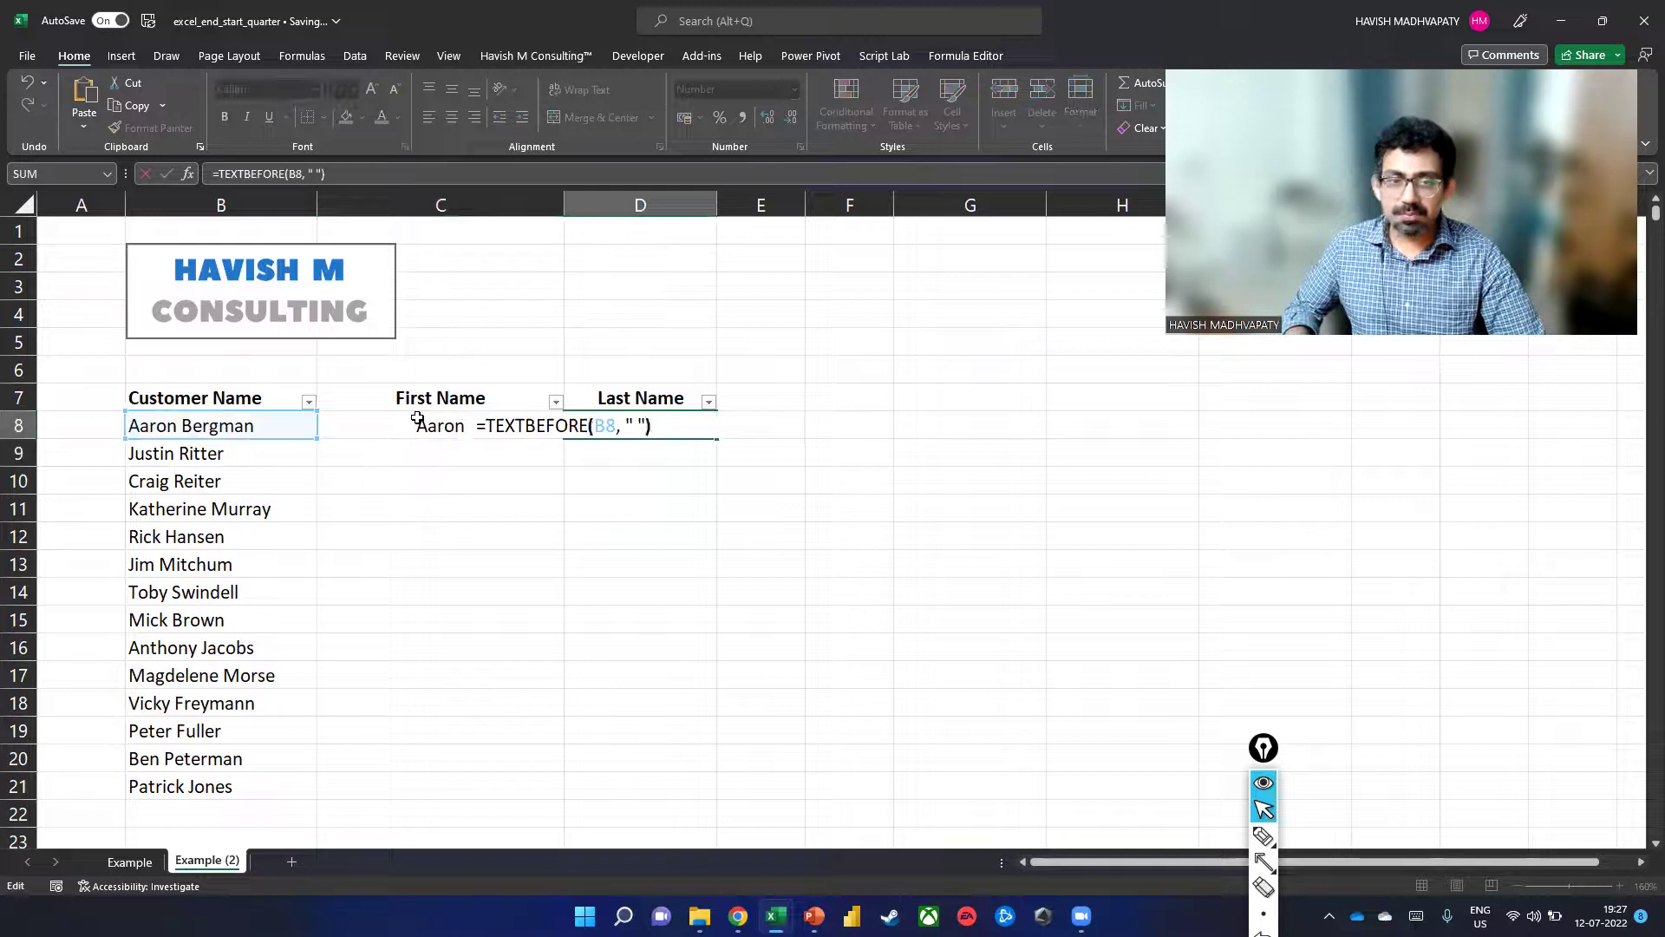
Step: Change the function in D8 so the formula reads =TEXTAFTER(B8, " ")
{"action": "key", "text": "Left"}
{"action": "key", "text": "Left"}
{"action": "key", "text": "Left"}
{"action": "key", "text": "Left"}
{"action": "key", "text": "Left"}
{"action": "key", "text": "Left"}
{"action": "key", "text": "Left"}
{"action": "key", "text": "Left"}
{"action": "key", "text": "shift+Left"}
{"action": "key", "text": "shift+Left"}
{"action": "key", "text": "shift+Left"}
{"action": "key", "text": "shift+Left"}
{"action": "key", "text": "shift+Left"}
{"action": "key", "text": "shift+Left"}
{"action": "type", "text": "after"}
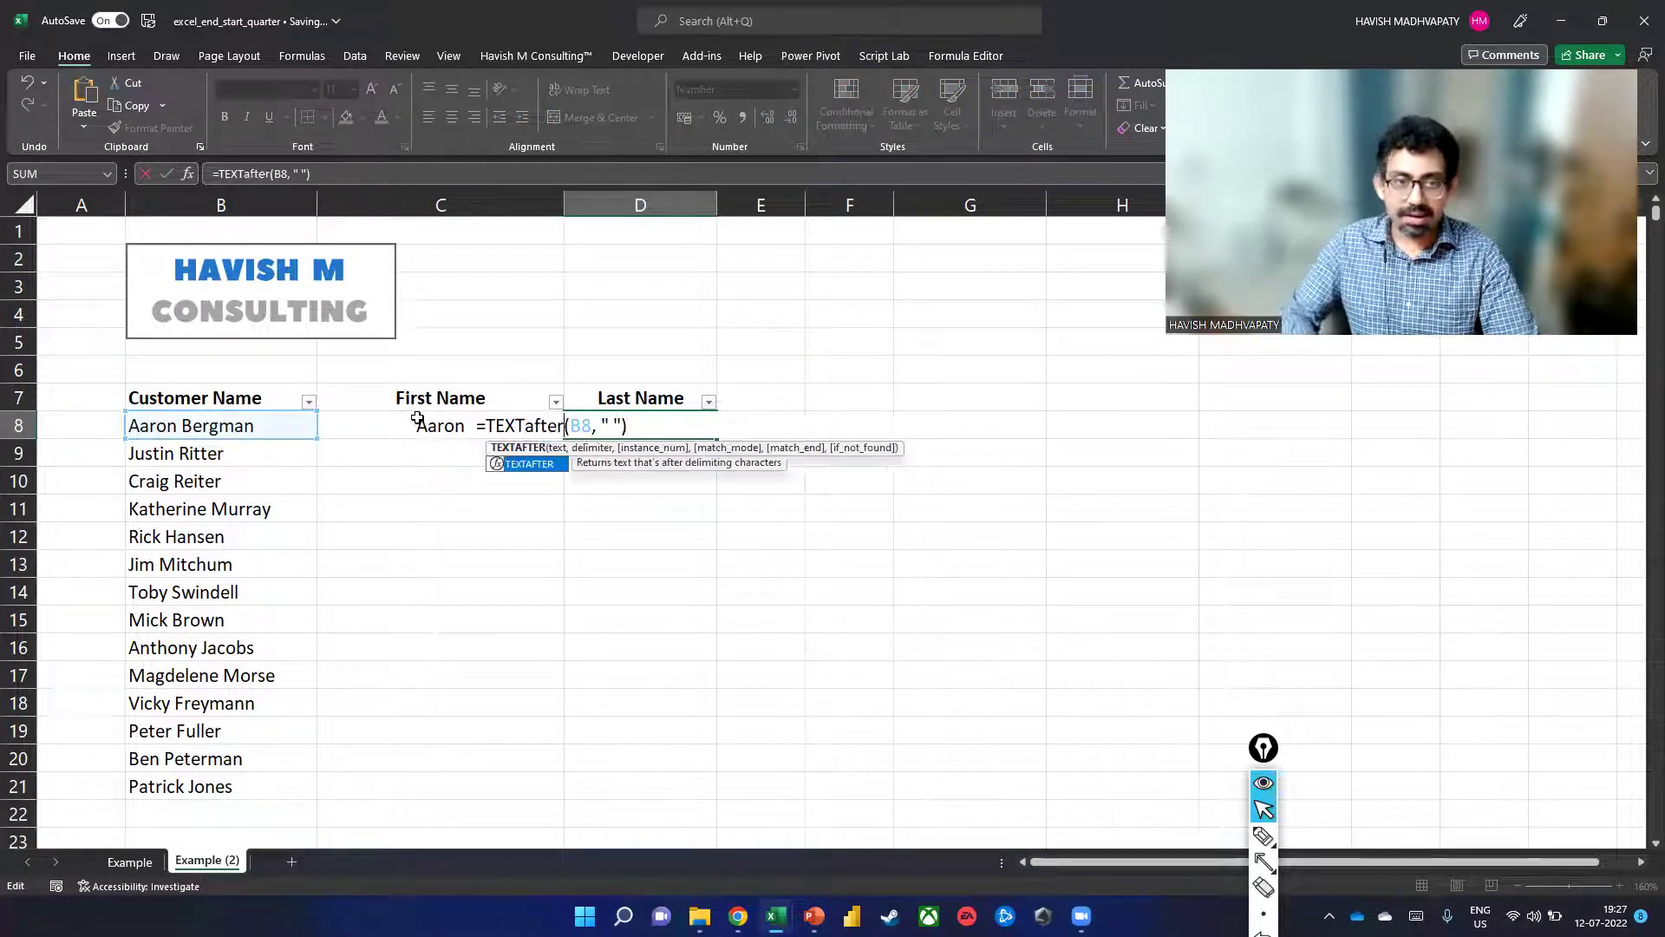
Step: Fill the C8:D8 first and last name formulas down through row 21
{"action": "left_click", "coordinate": [417, 418]}
{"action": "key", "text": "shift+Right"}
{"action": "key", "text": "shift+Down"}
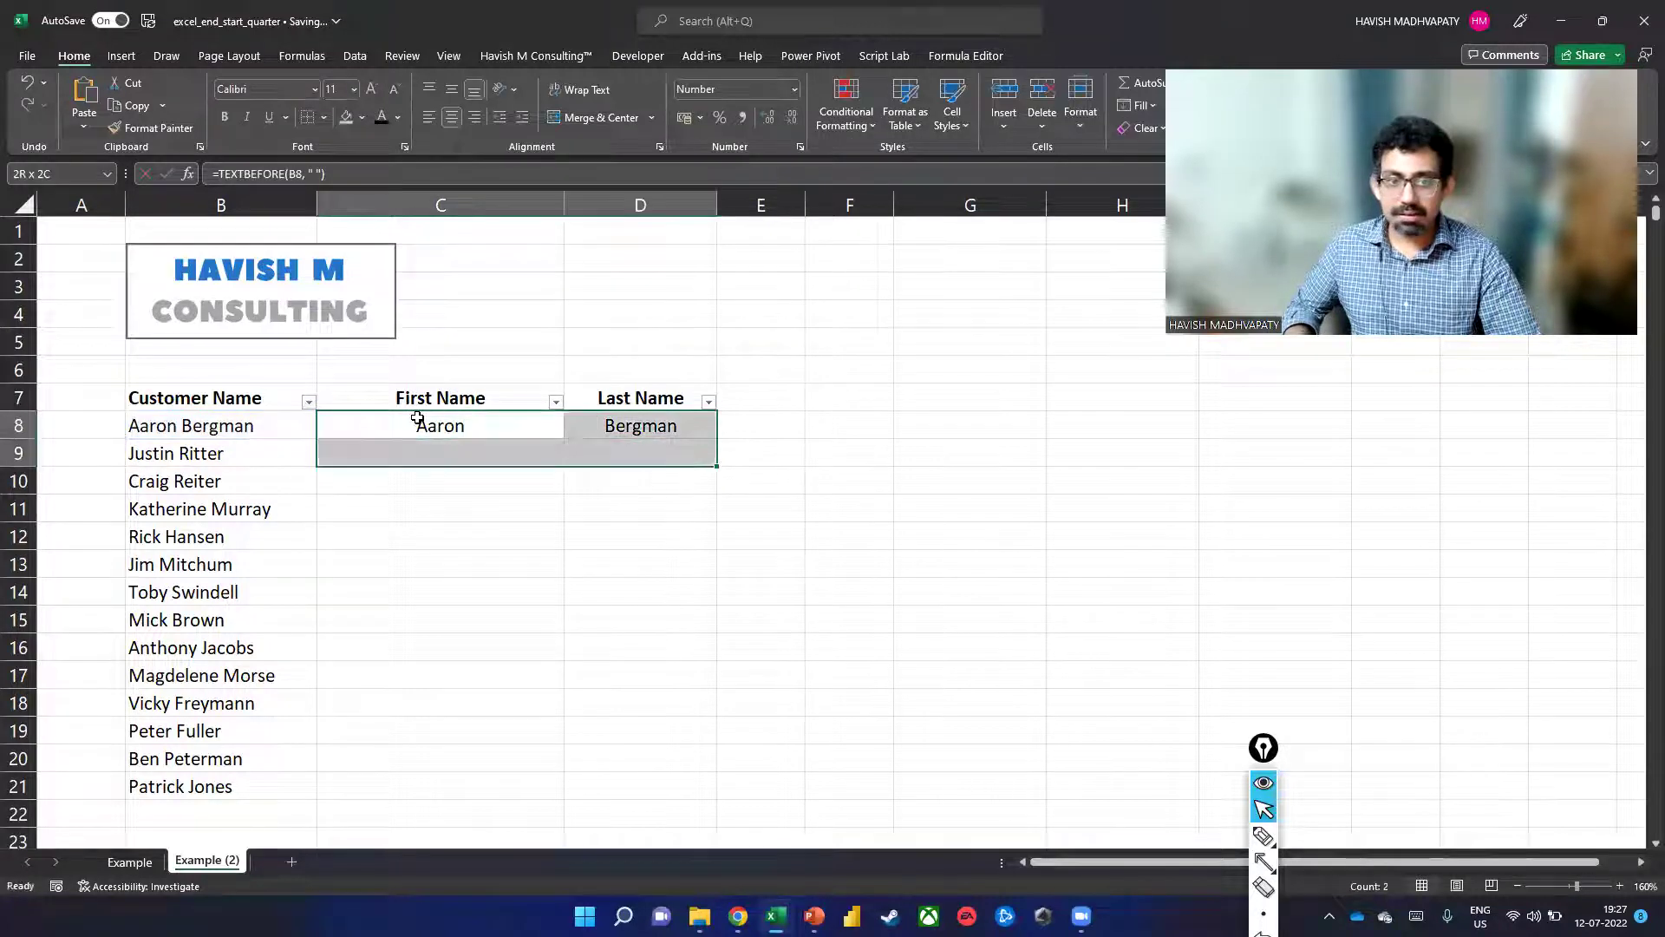
{"action": "key", "text": "shift+Down"}
{"action": "key", "text": "shift+Down"}
{"action": "key", "text": "shift+Down"}
{"action": "key", "text": "shift+Down"}
{"action": "key", "text": "shift+Down"}
{"action": "key", "text": "shift+Down"}
{"action": "key", "text": "shift+Down"}
{"action": "key", "text": "shift+Down"}
{"action": "key", "text": "shift+Down"}
{"action": "key", "text": "shift+Down"}
{"action": "key", "text": "shift+Down"}
{"action": "key", "text": "shift+Down"}
{"action": "key", "text": "shift+Down"}
{"action": "key", "text": "shift+Down"}
{"action": "key", "text": "shift+Up"}
{"action": "key", "text": "shift+Up"}
{"action": "key", "text": "ctrl+d"}
{"action": "left_click", "coordinate": [417, 418]}
{"action": "scroll", "coordinate": [420, 420], "scroll_direction": "up", "scroll_amount": 1}
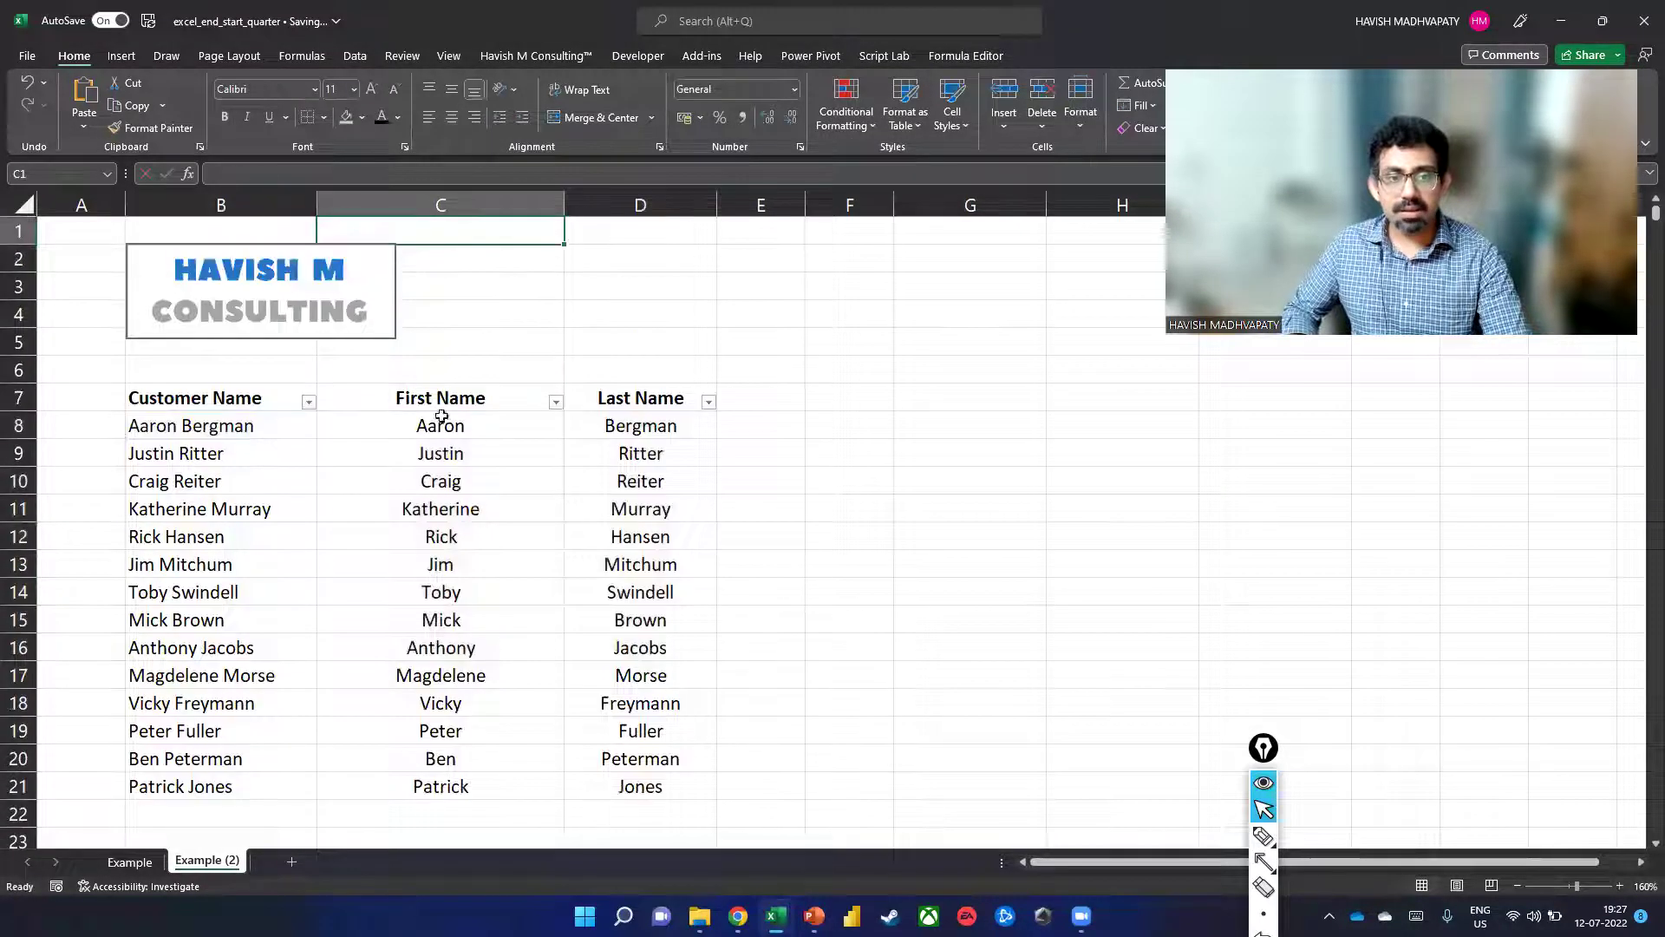
Step: Snip the C8 formula =TEXTBEFORE(B8, " ") as a picture, paste it into the sheet and place it around G6:H6
{"action": "double_click", "coordinate": [514, 423]}
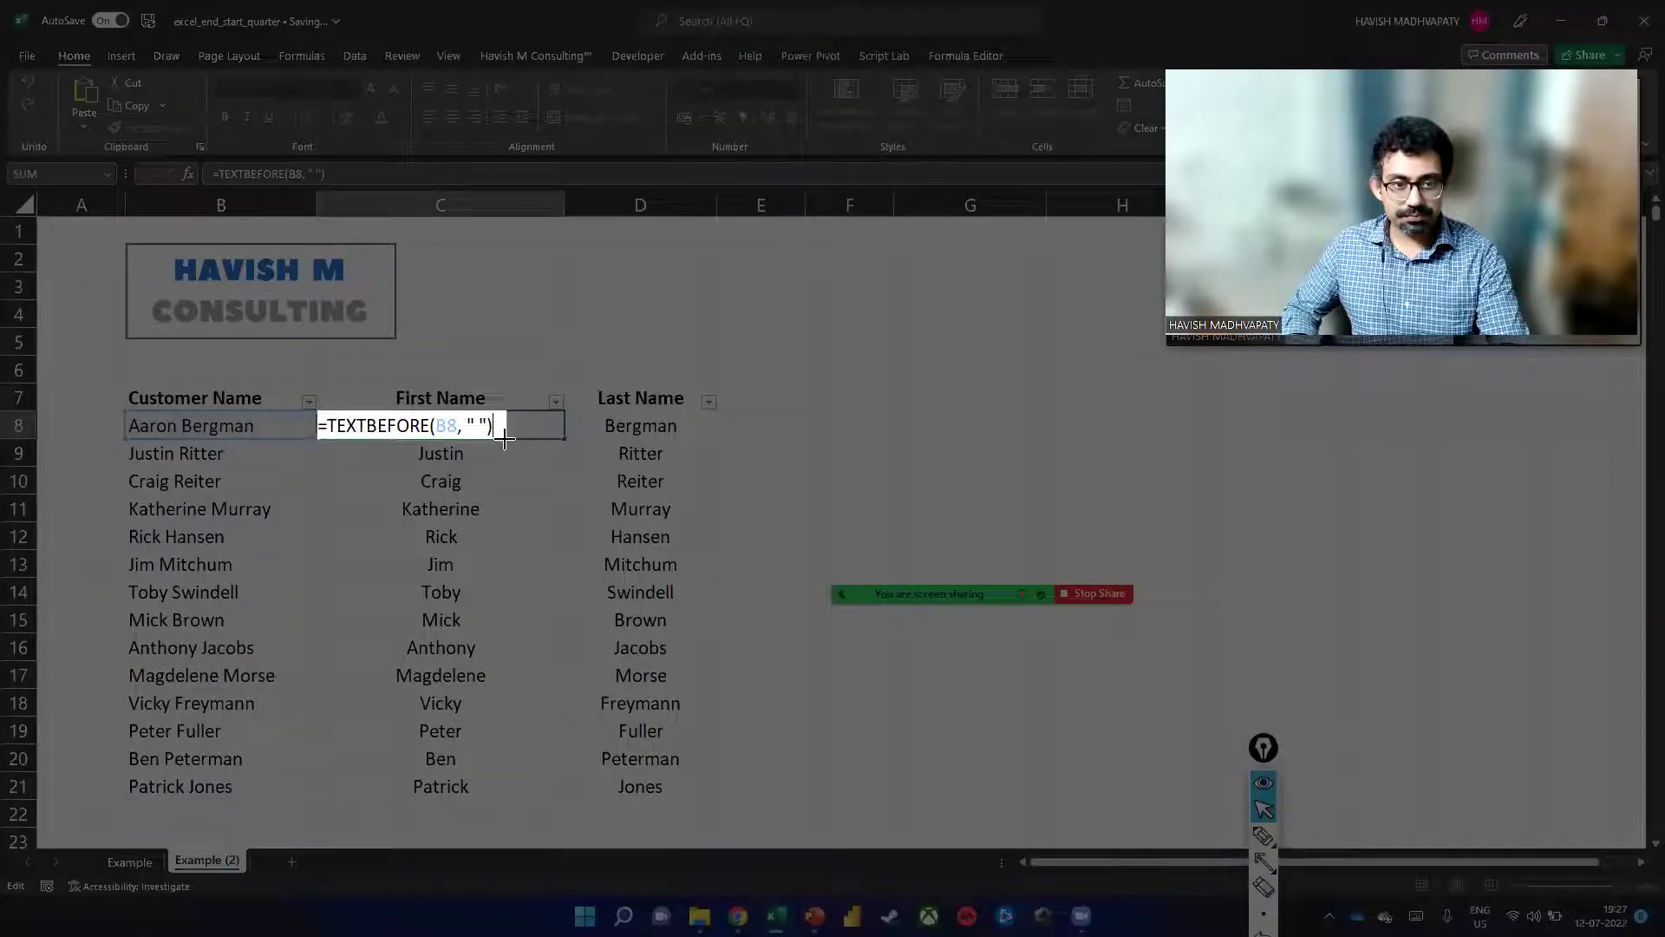
{"action": "left_click", "coordinate": [507, 444]}
{"action": "key", "text": "ctrl+v"}
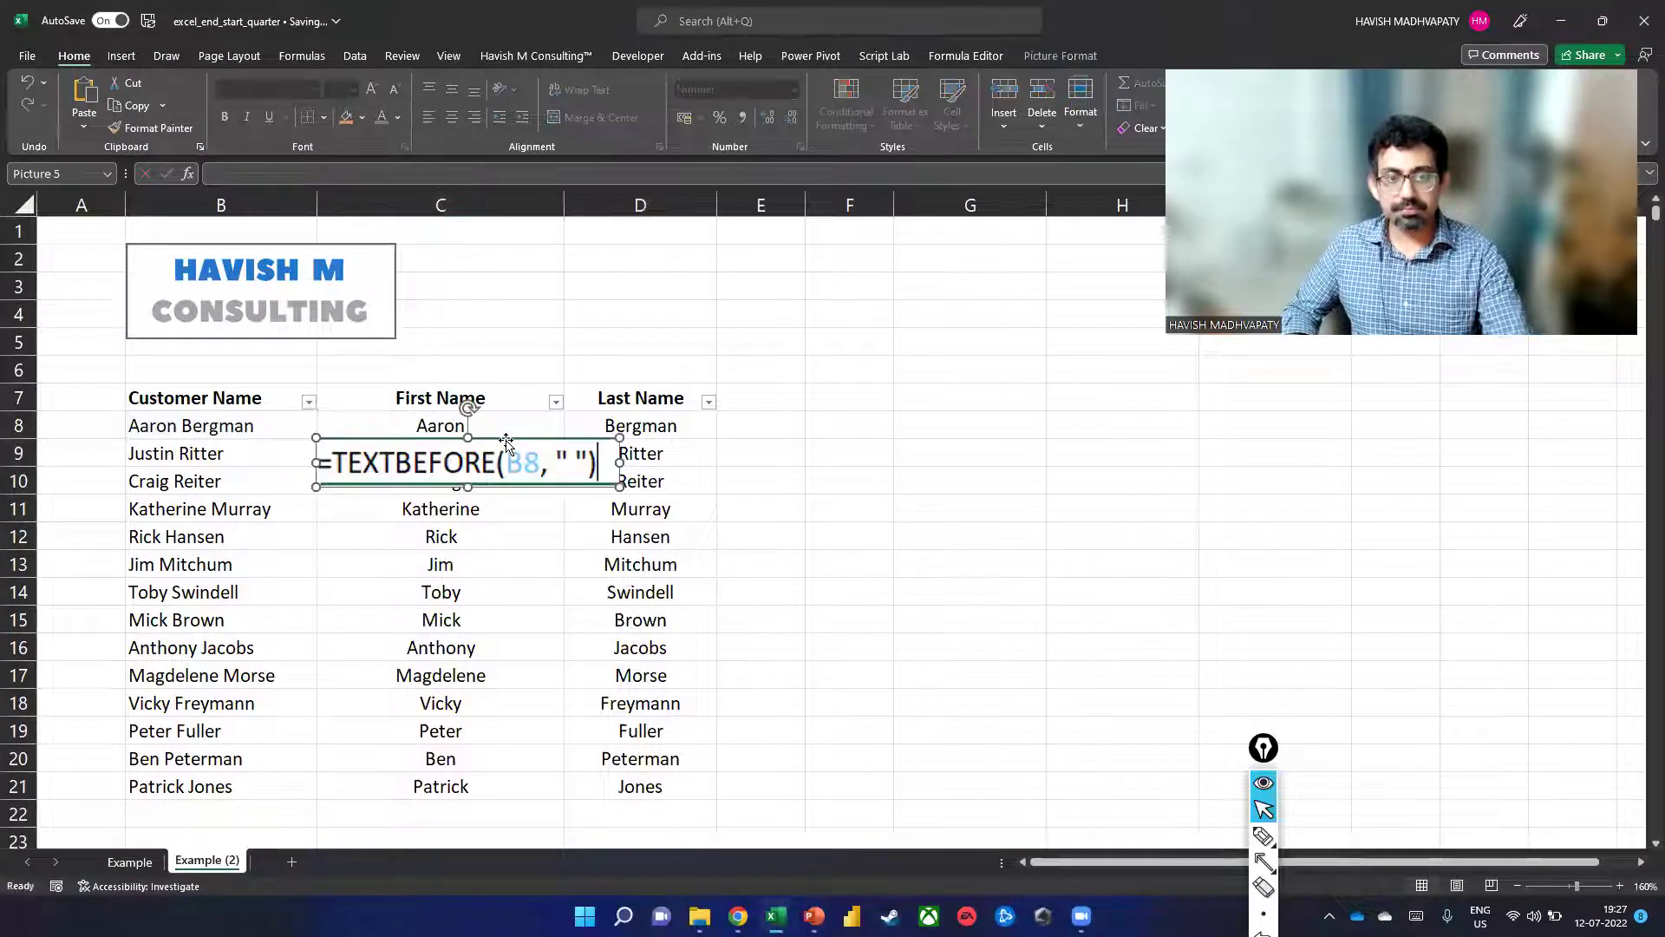
{"action": "left_click_drag", "start_coordinate": [505, 469], "coordinate": [1084, 380]}
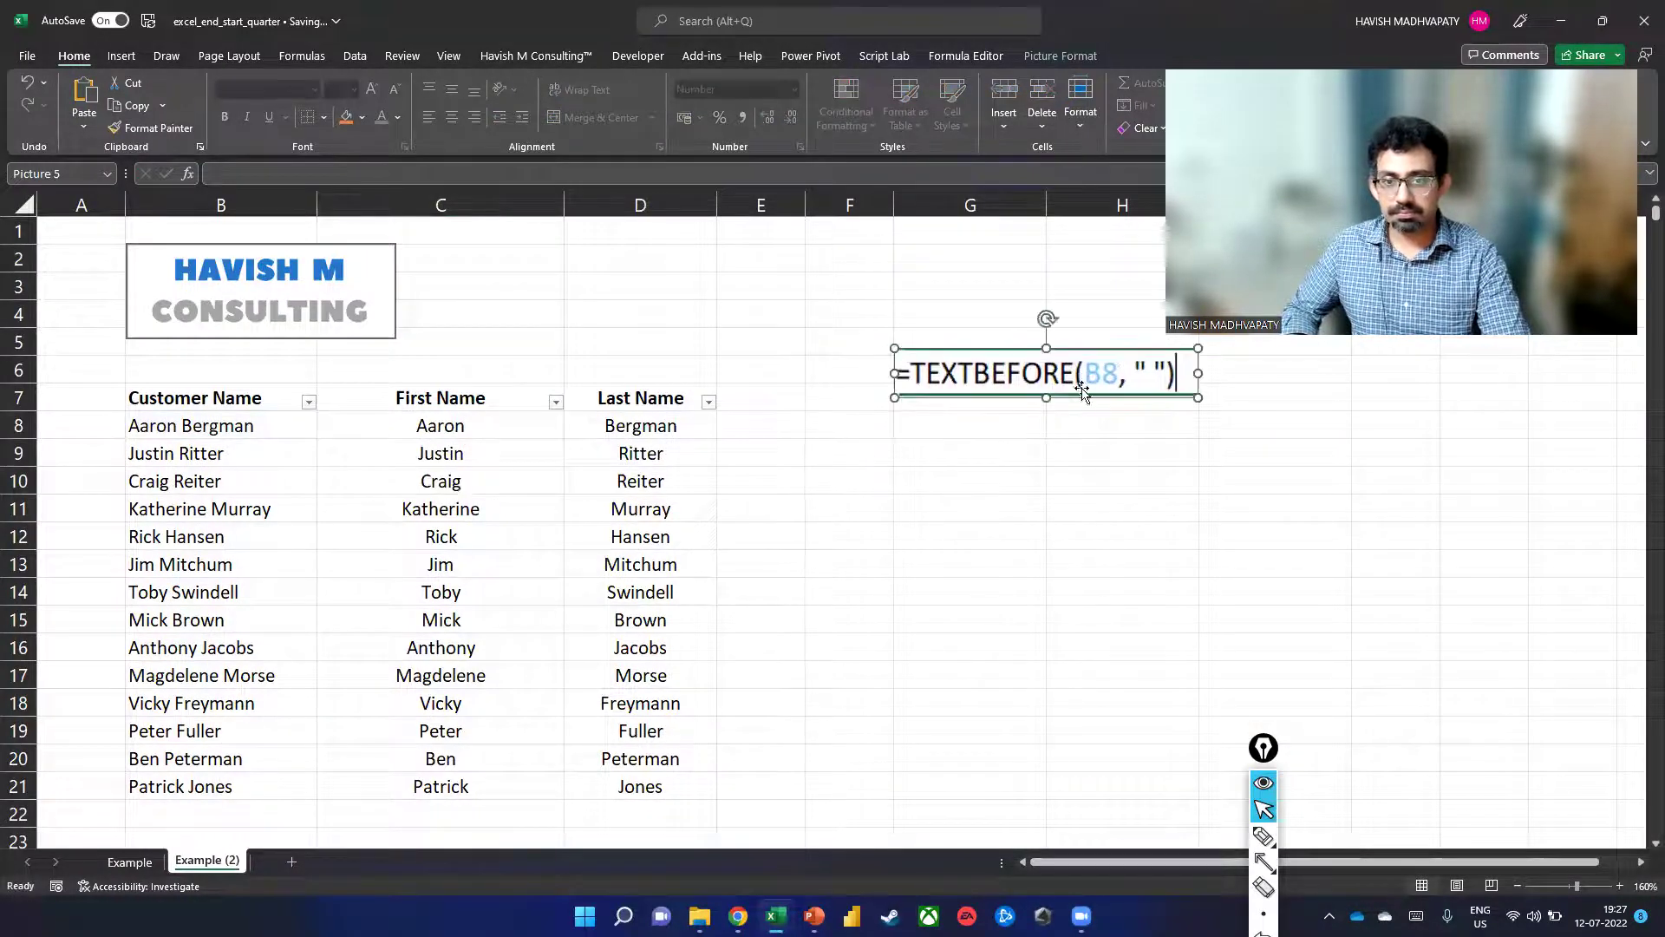
Step: Snip the D8 formula =TEXTAFTER(B8, " ") as a picture, paste it at G8 below the TEXTBEFORE picture and enlarge it slightly
{"action": "double_click", "coordinate": [701, 425]}
{"action": "key", "text": "shift+Home"}
{"action": "key", "text": "ctrl+c"}
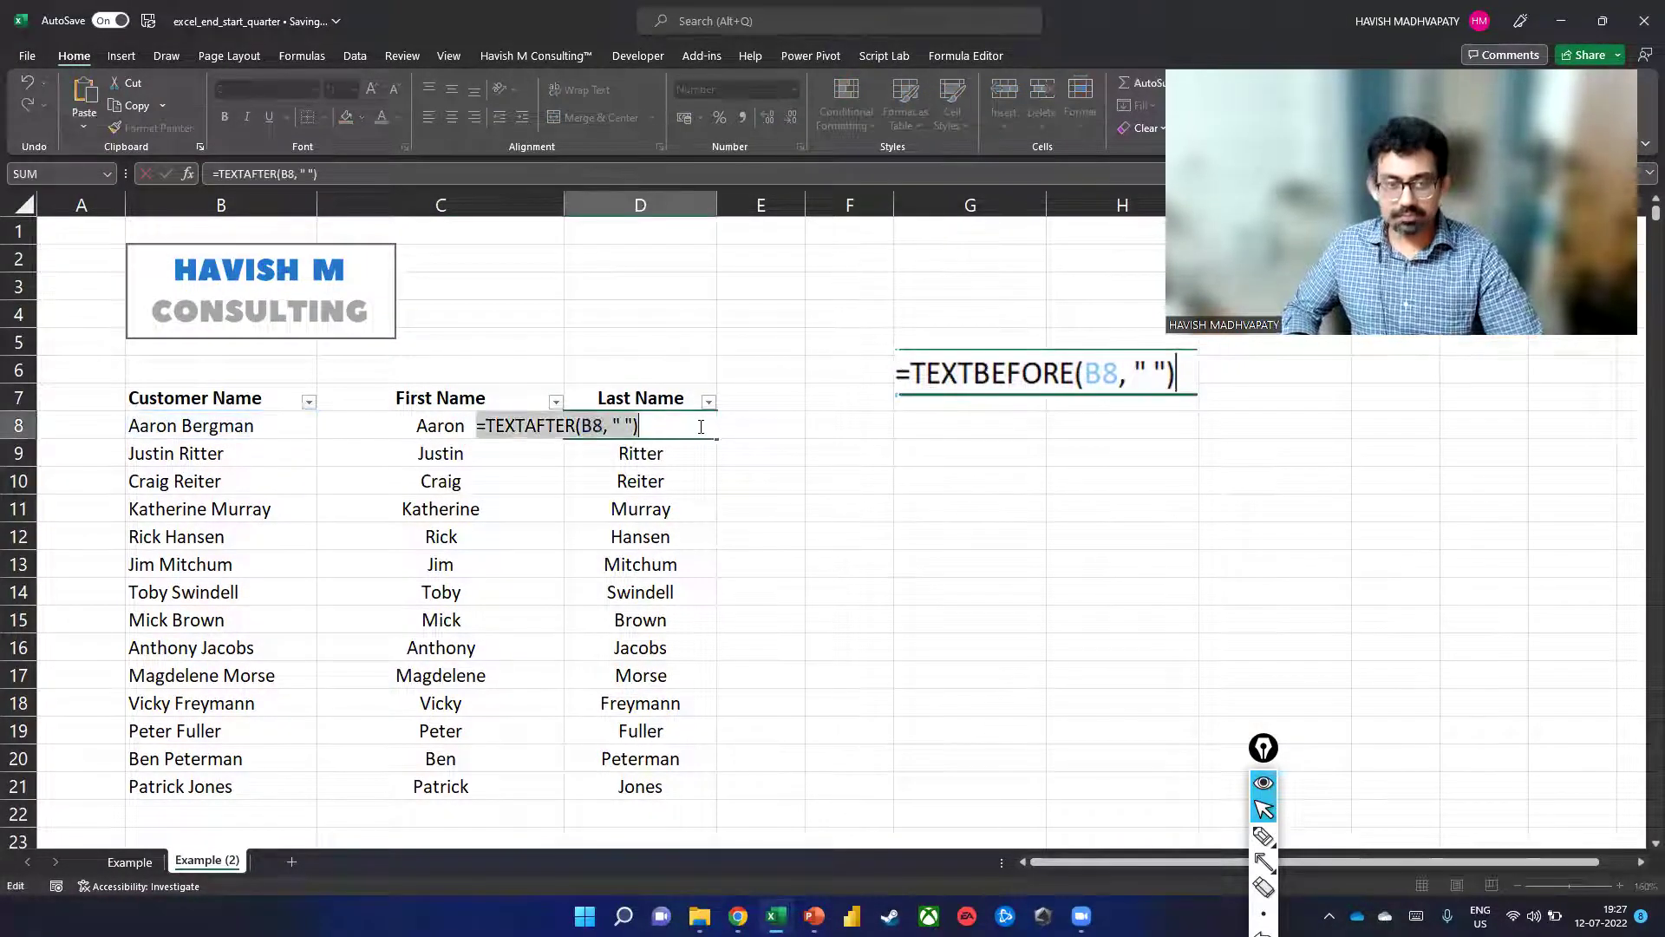
{"action": "key", "text": "End"}
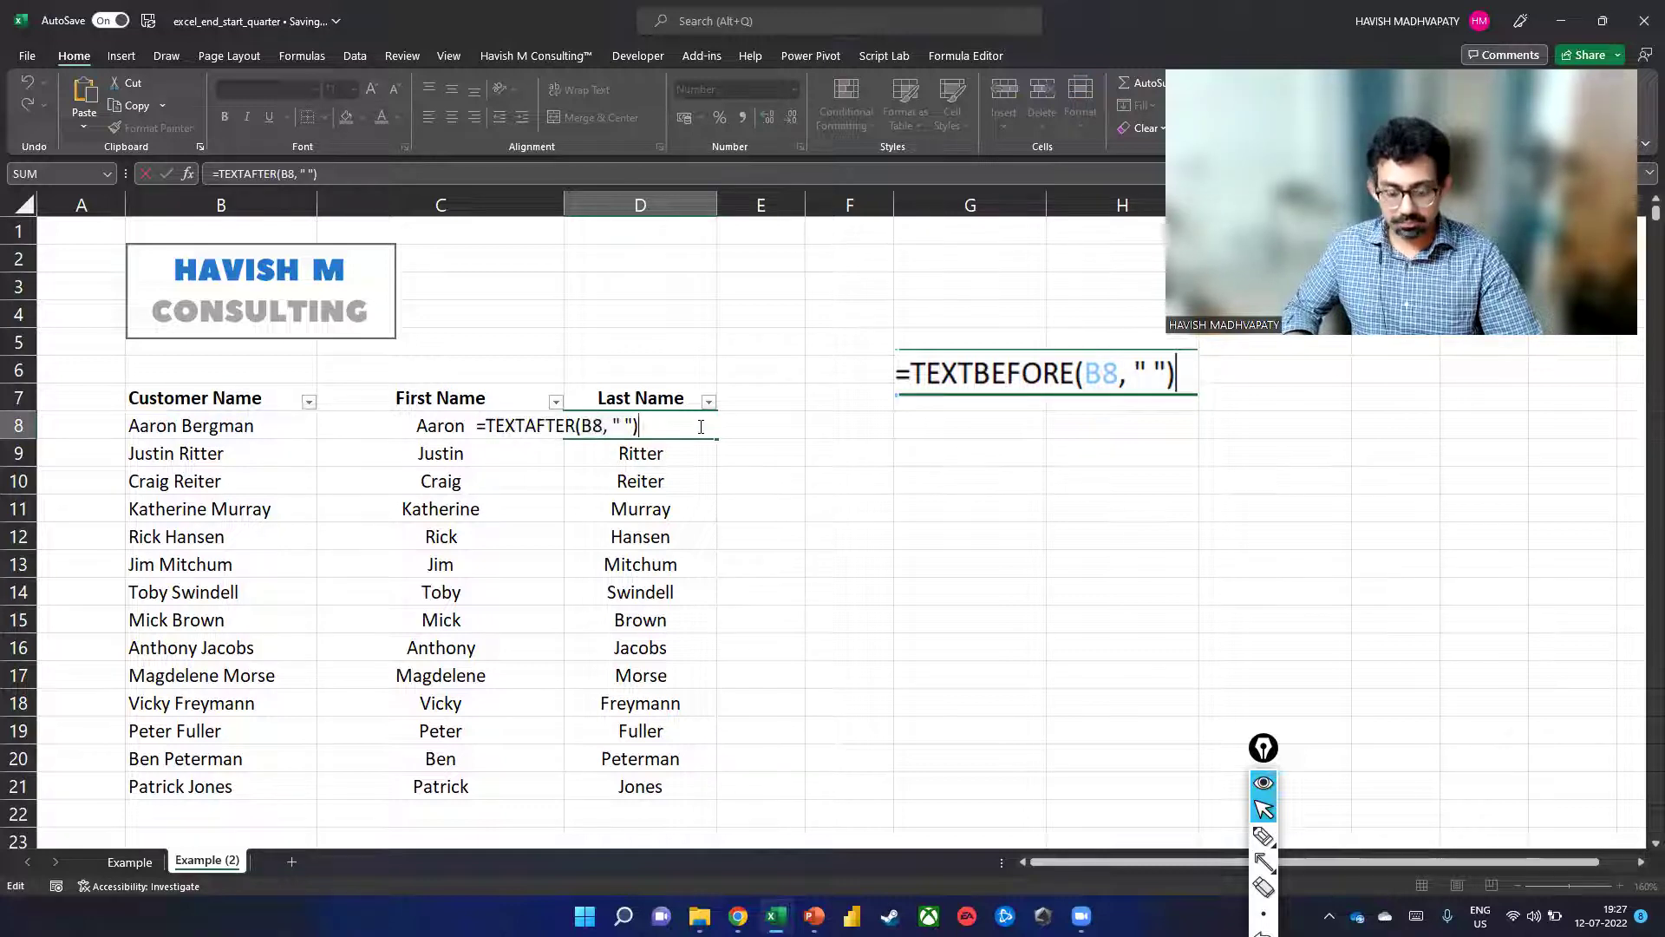
{"action": "key", "text": "super+shift+s"}
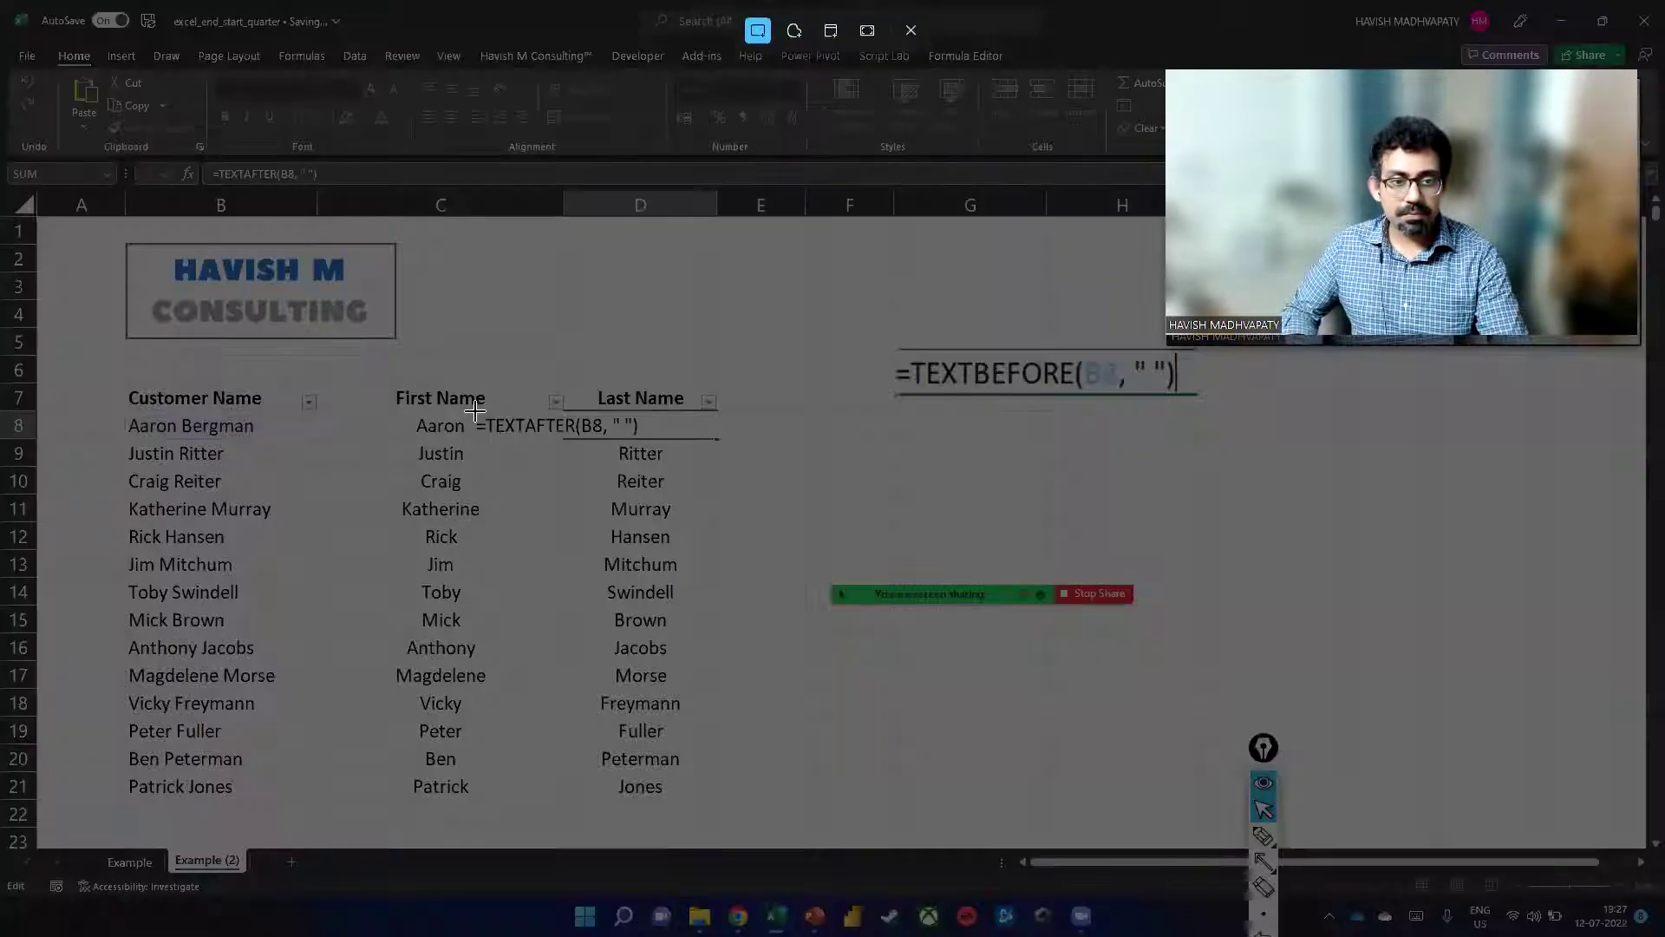
{"action": "left_click_drag", "start_coordinate": [476, 414], "coordinate": [652, 443]}
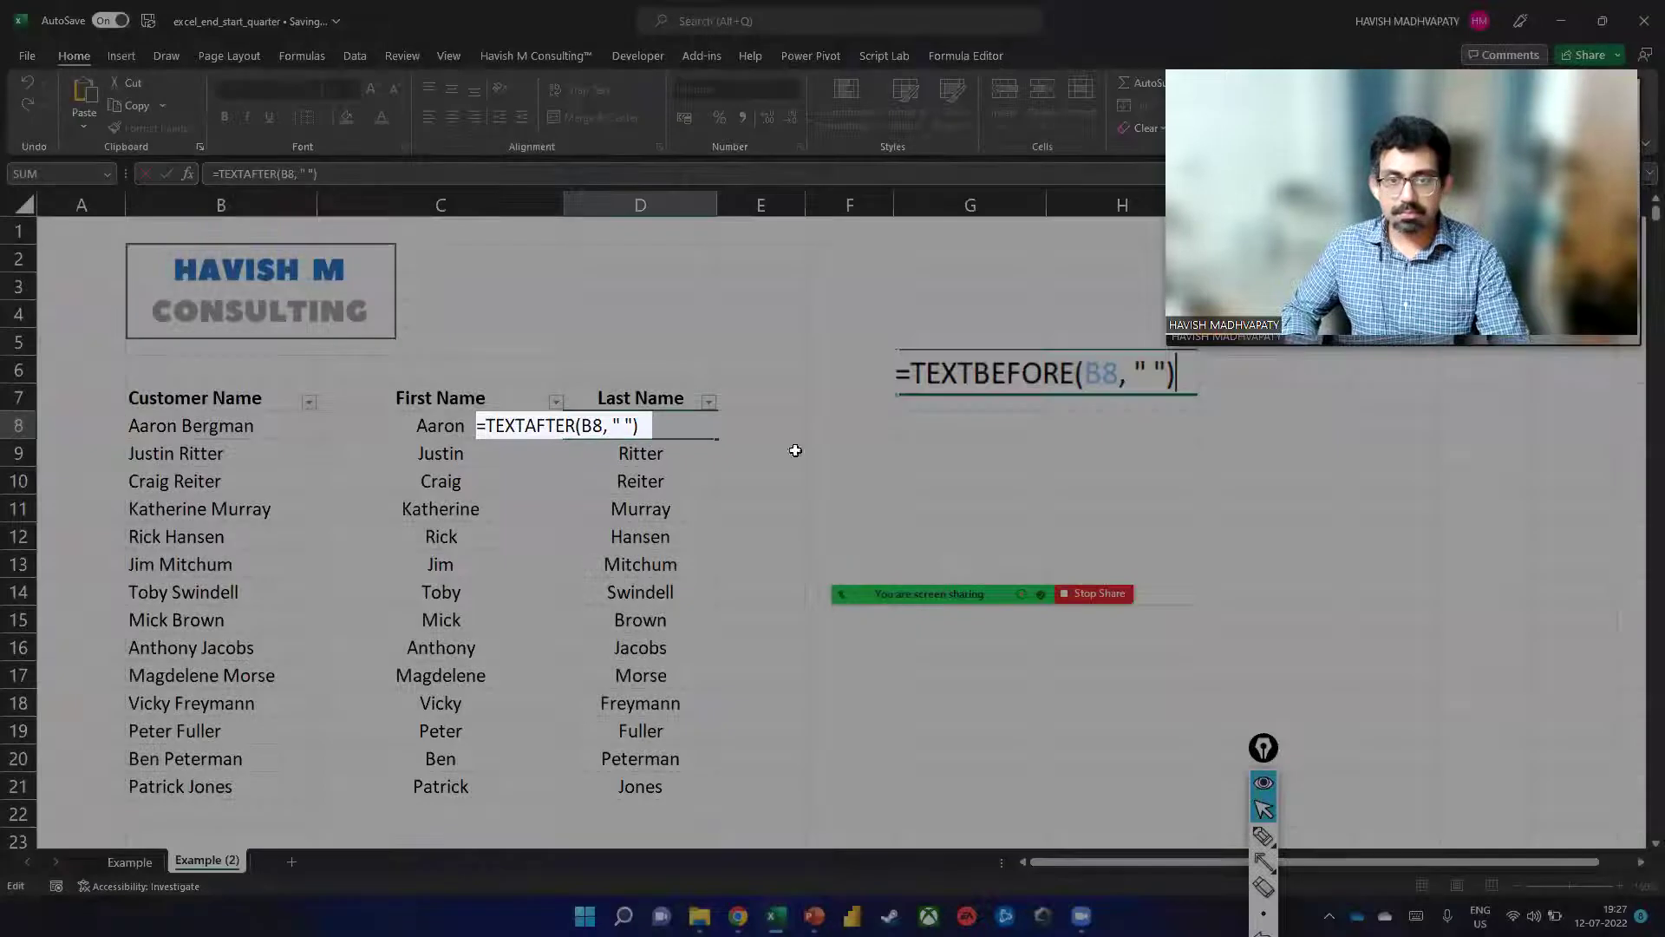
{"action": "key", "text": "Return"}
{"action": "left_click", "coordinate": [943, 431]}
{"action": "key", "text": "ctrl+v"}
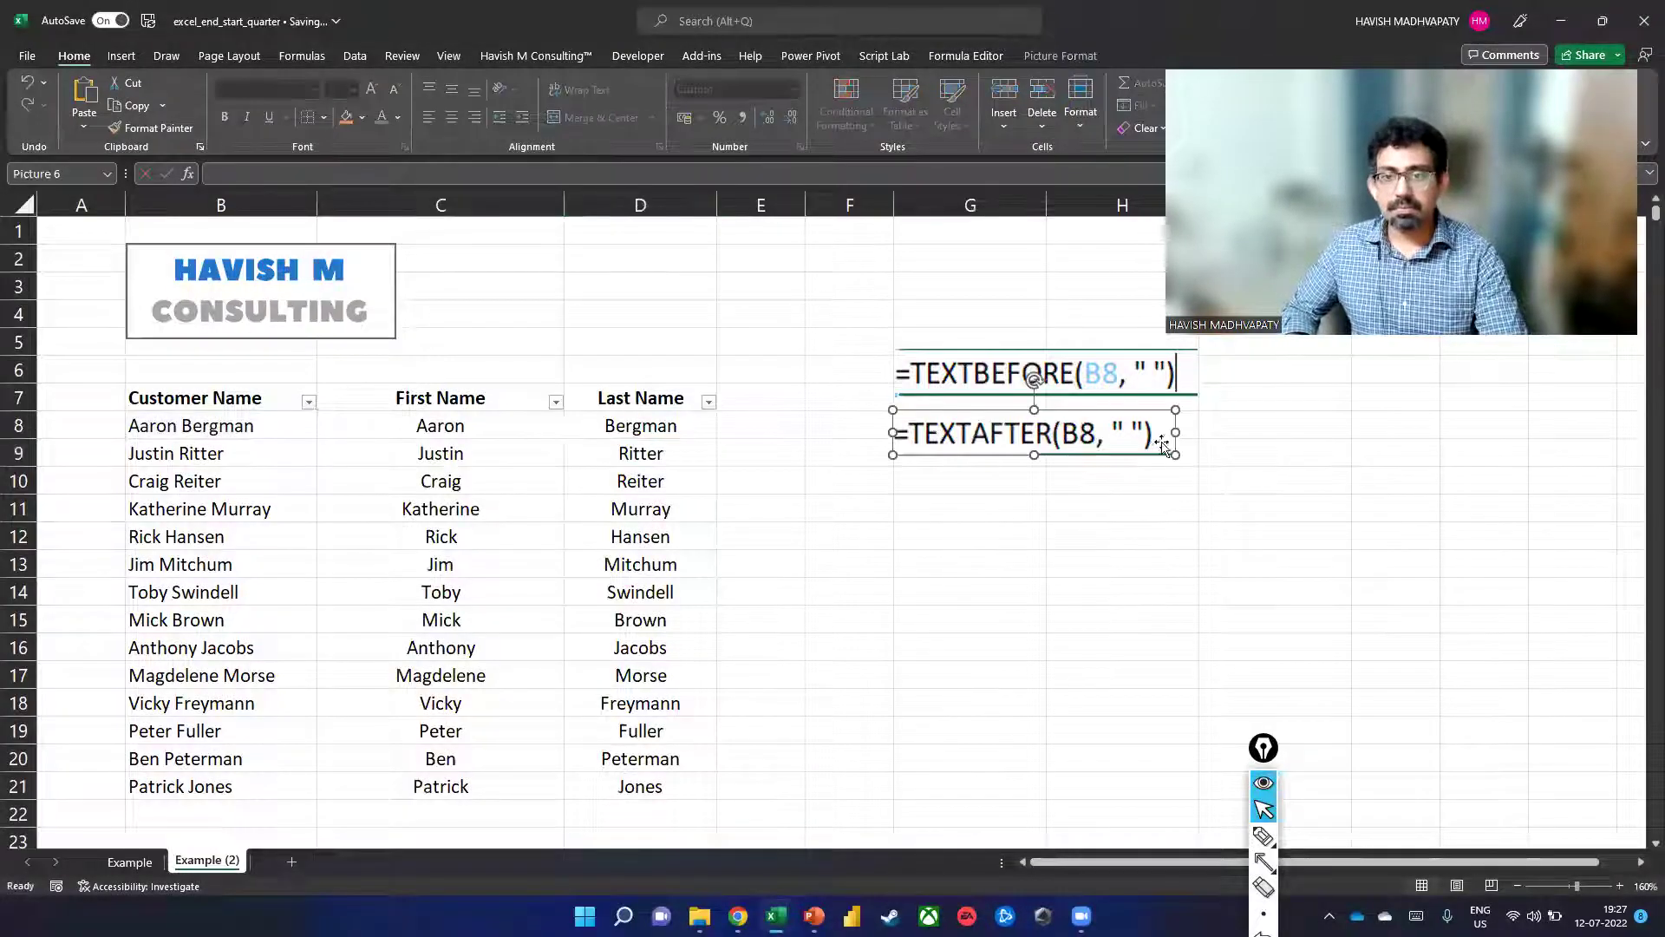
{"action": "left_click_drag", "start_coordinate": [1178, 455], "coordinate": [1190, 457]}
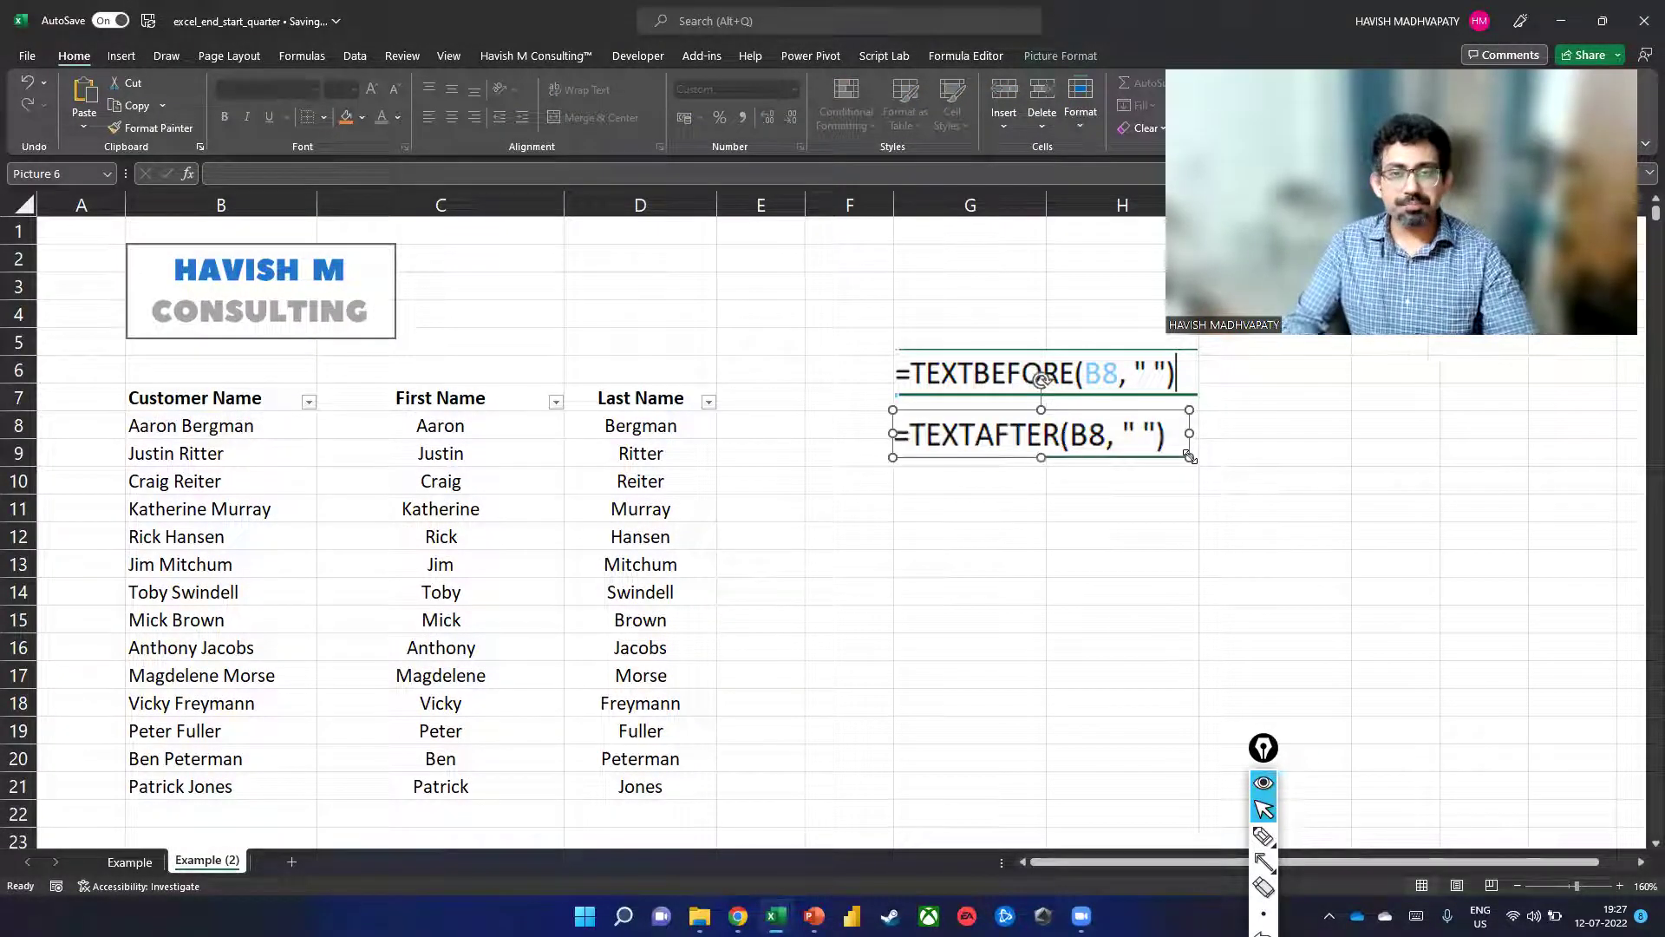